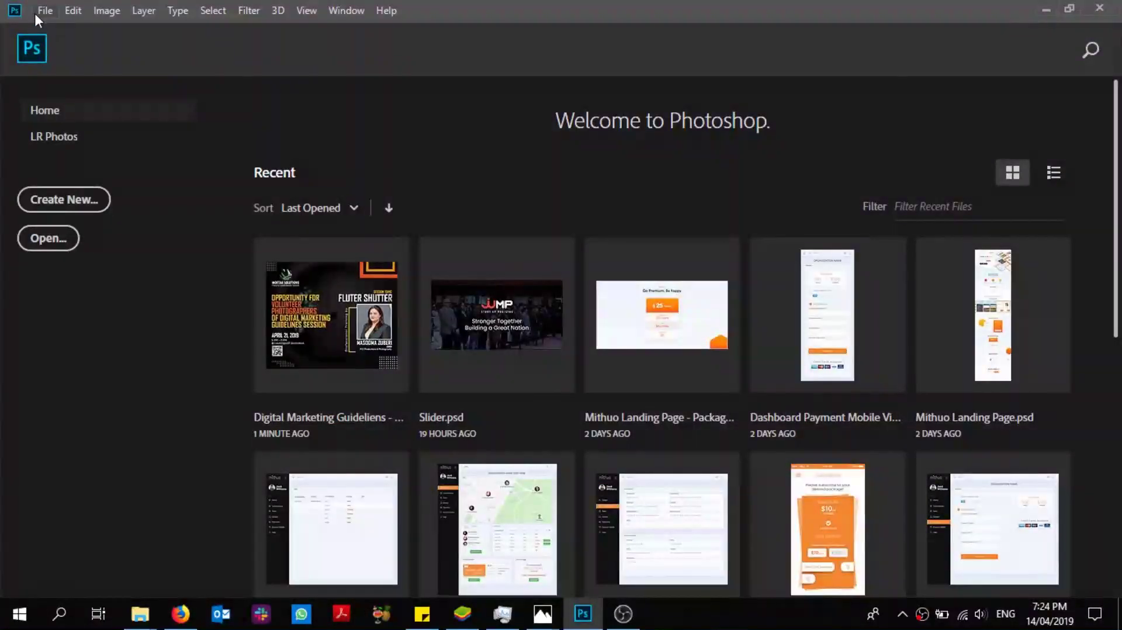
# Open the File menu from the Photoshop Home screen
pyautogui.click(41, 11)
# Create a 1500 × 1200 px document with a black background
pyautogui.click(54, 29)
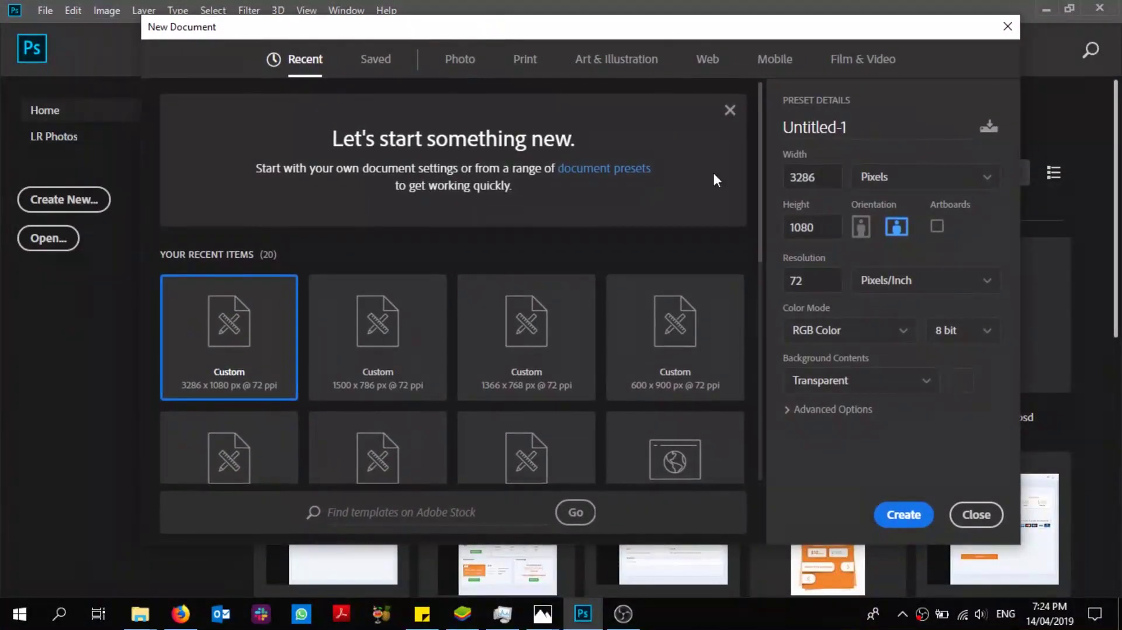
pyautogui.write('1500')
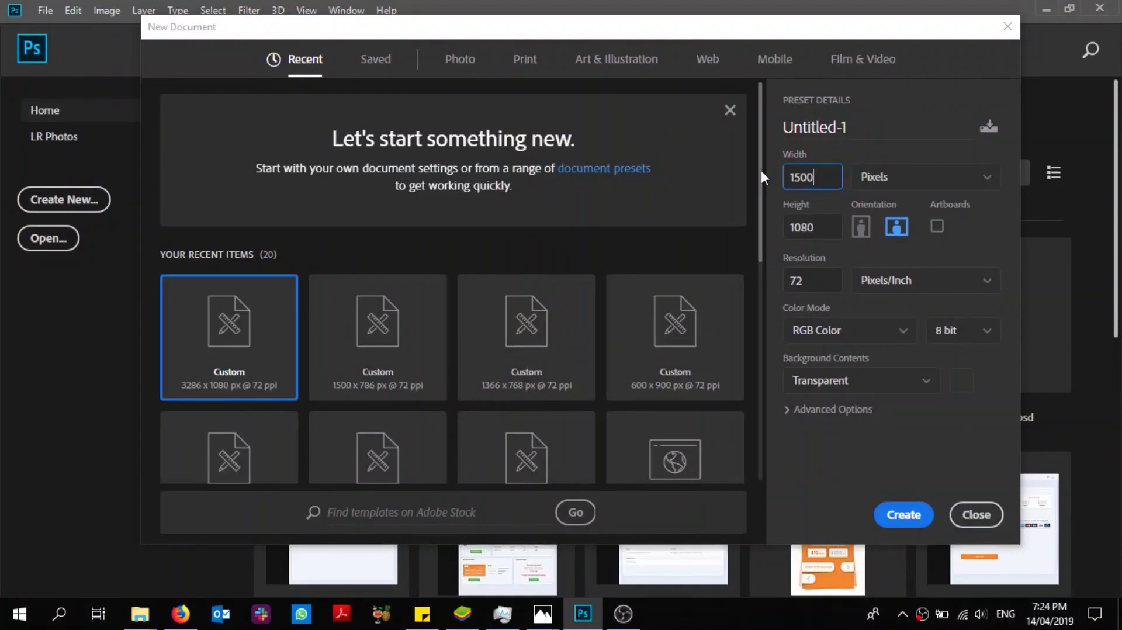
pyautogui.press('Tab')
pyautogui.doubleClick(836, 227)
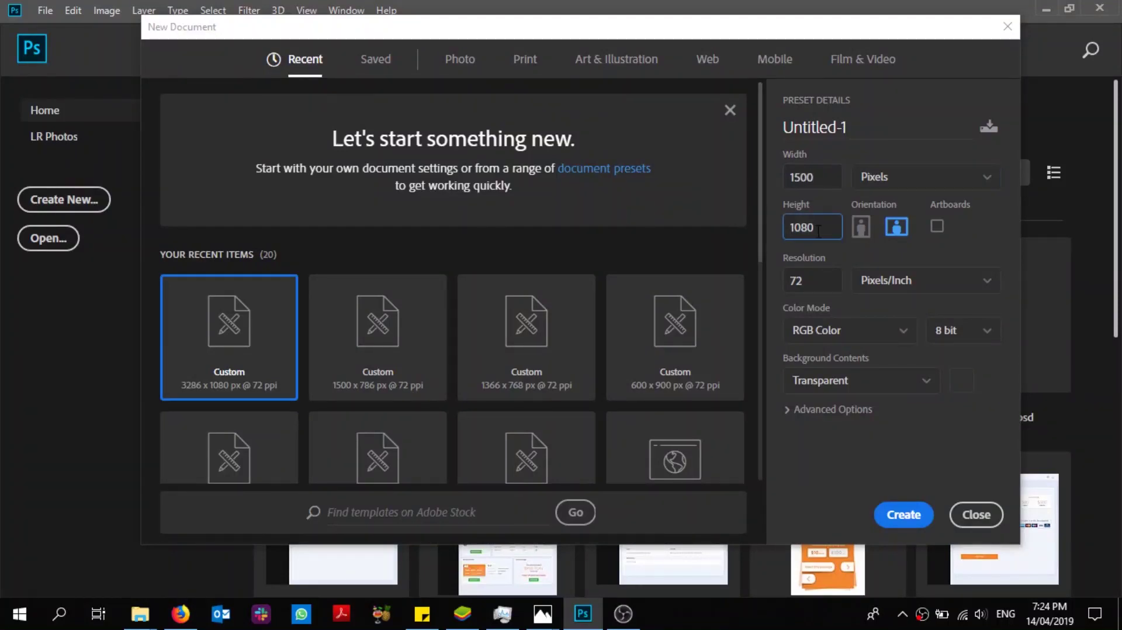
pyautogui.write('1200')
pyautogui.click(923, 385)
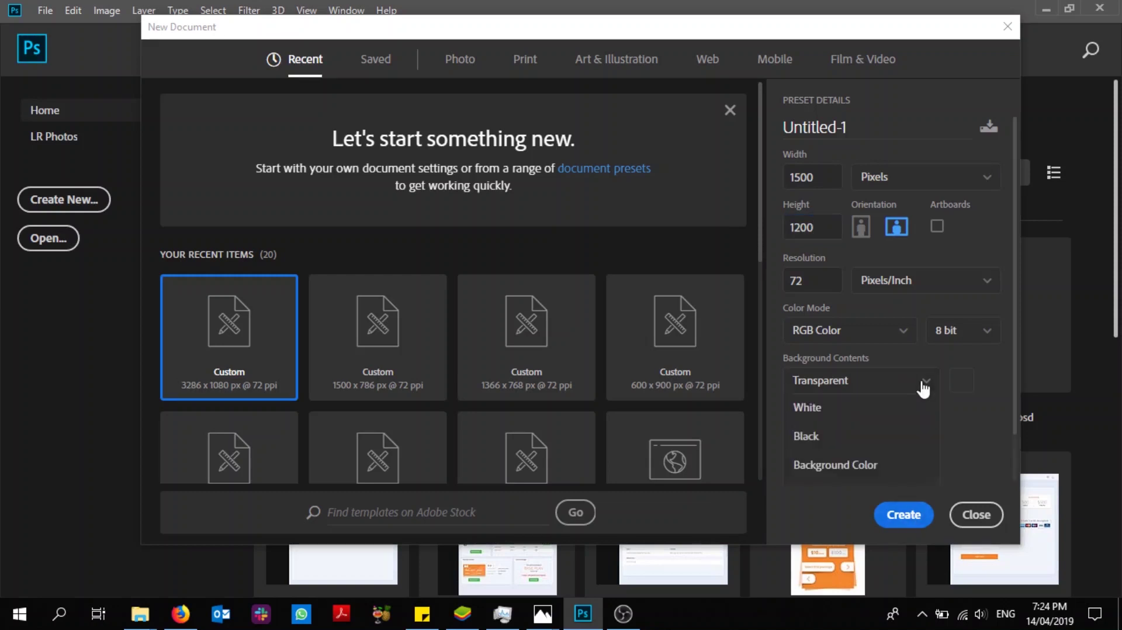
pyautogui.click(837, 444)
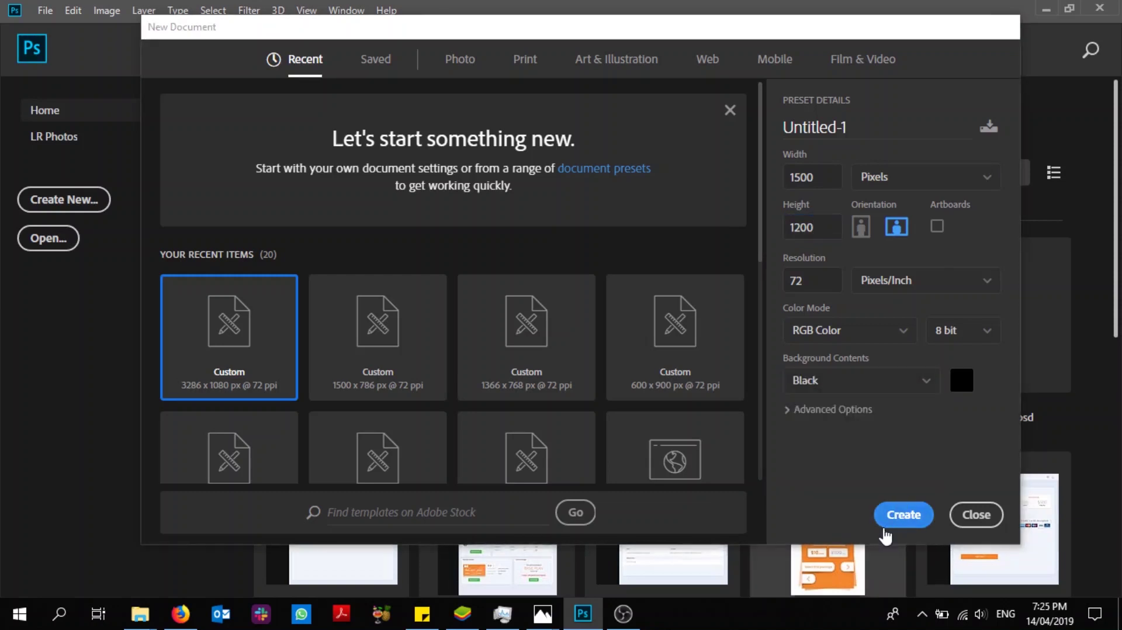
pyautogui.click(924, 527)
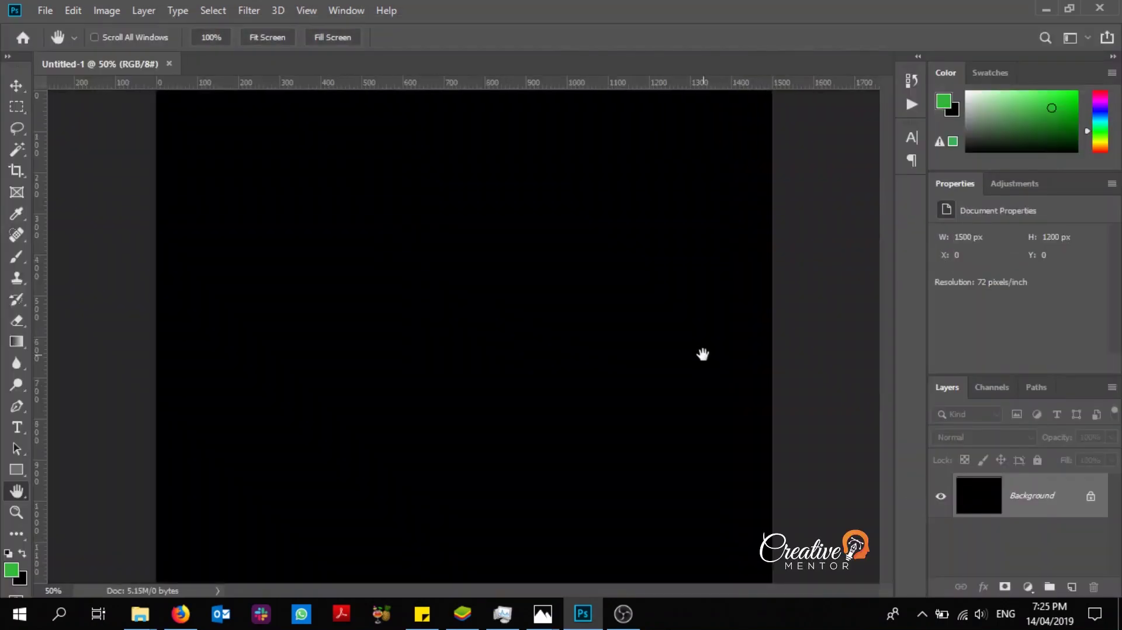
# Add a new layer and draw an empty paragraph text box in the upper left
pyautogui.click(16, 85)
pyautogui.hotkey('ctrl', '0')
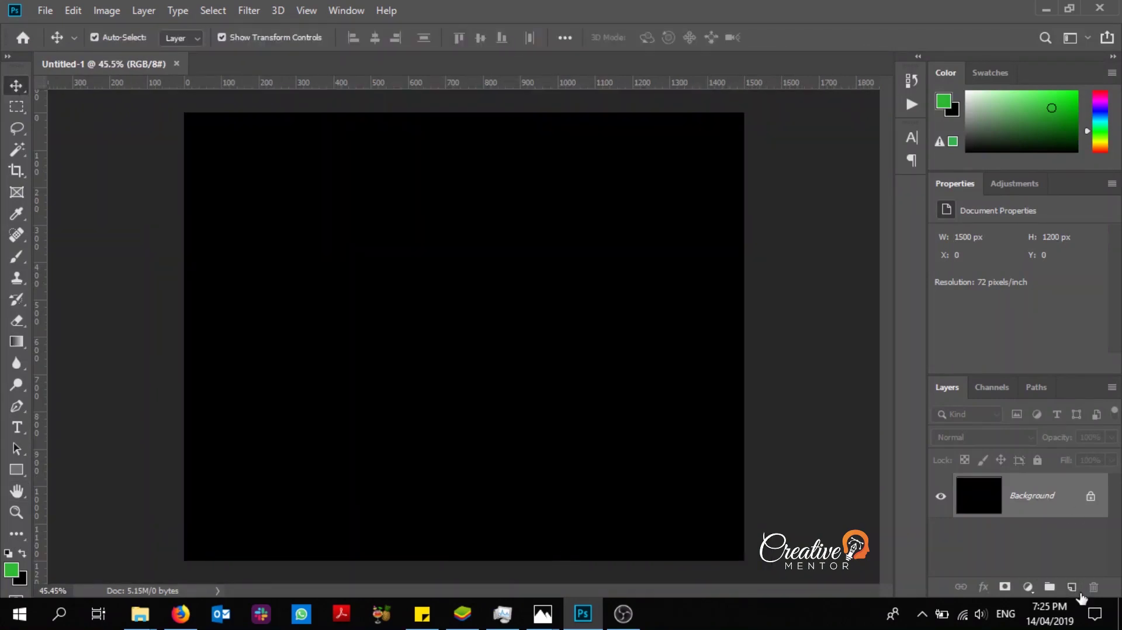
pyautogui.click(1073, 588)
pyautogui.click(17, 427)
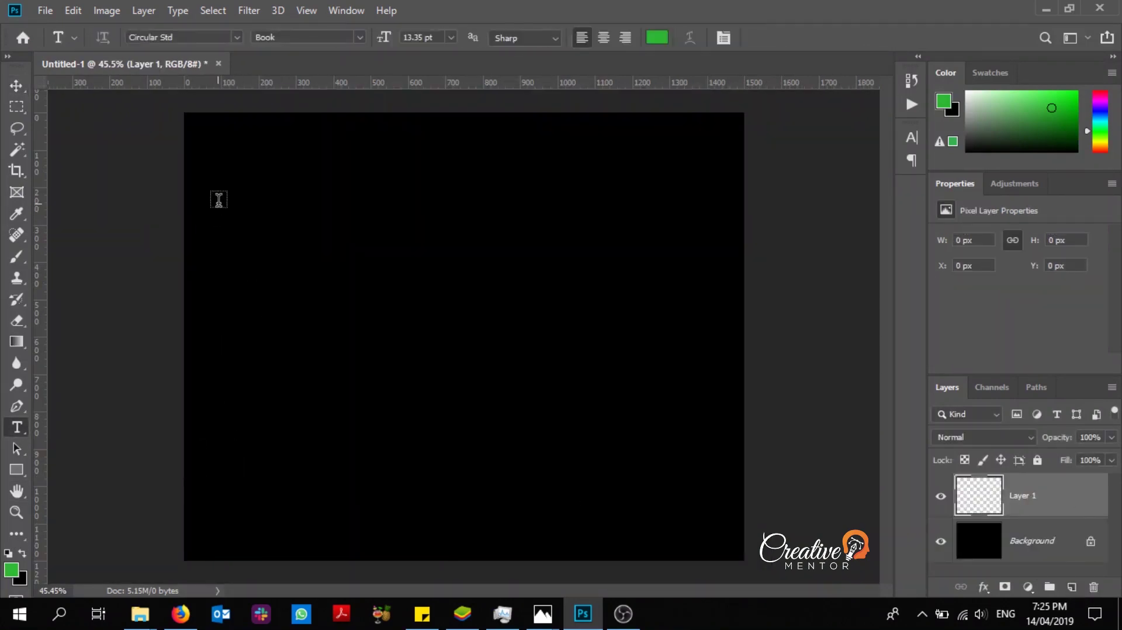
pyautogui.moveTo(230, 205); pyautogui.dragTo(486, 412)
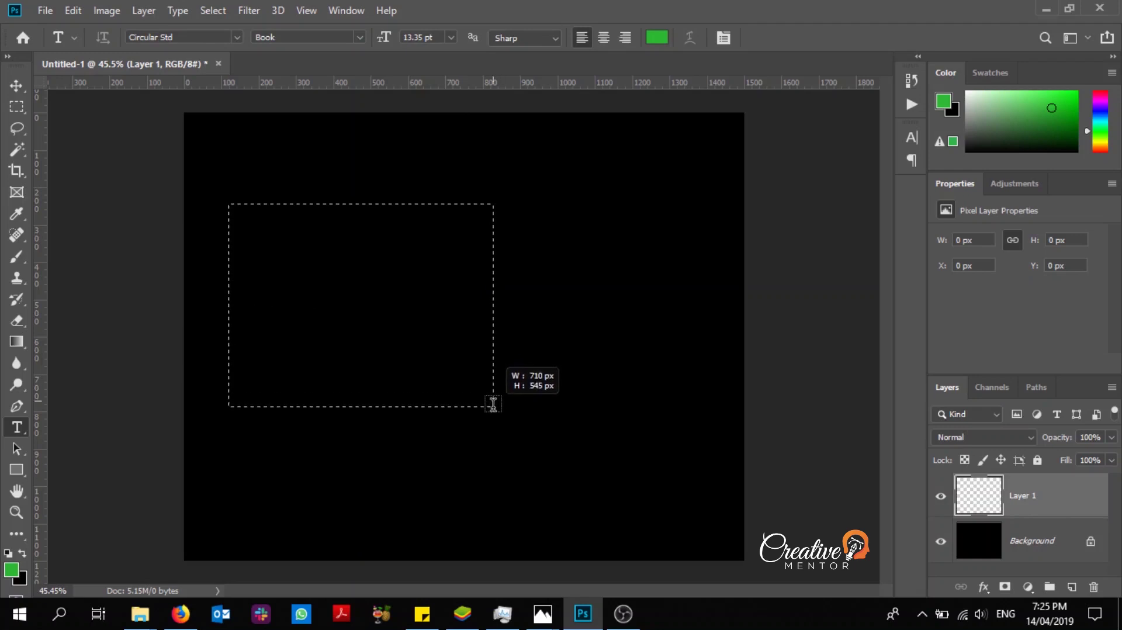
pyautogui.press('Escape')
pyautogui.hotkey('ctrl', 'z')
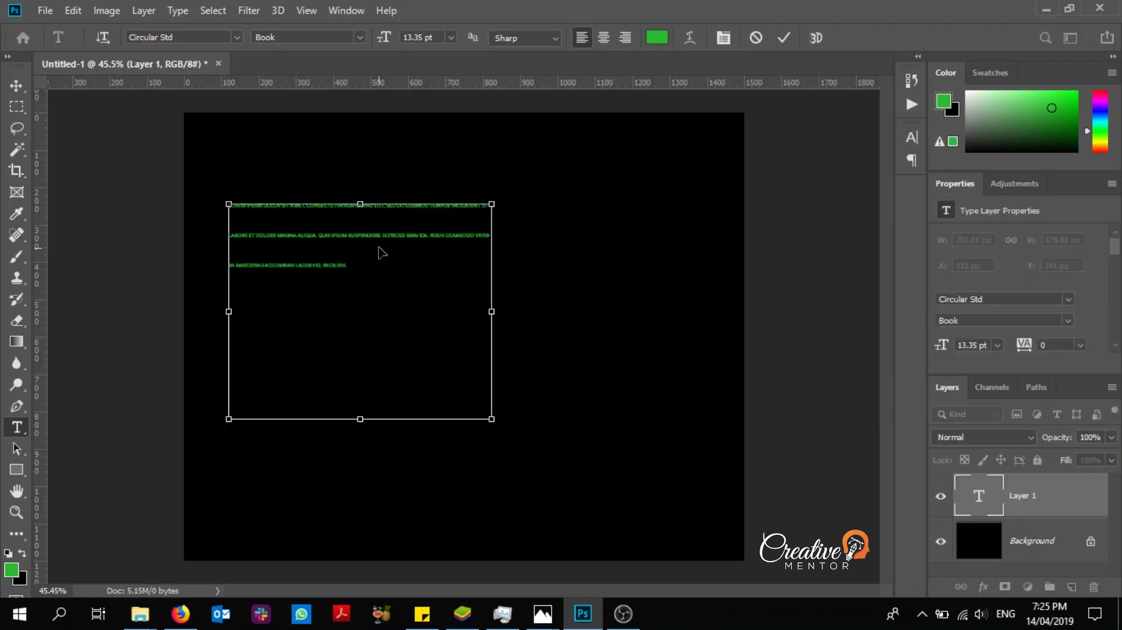
pyautogui.hotkey('ctrl', 'a')
pyautogui.press('BackSpace')
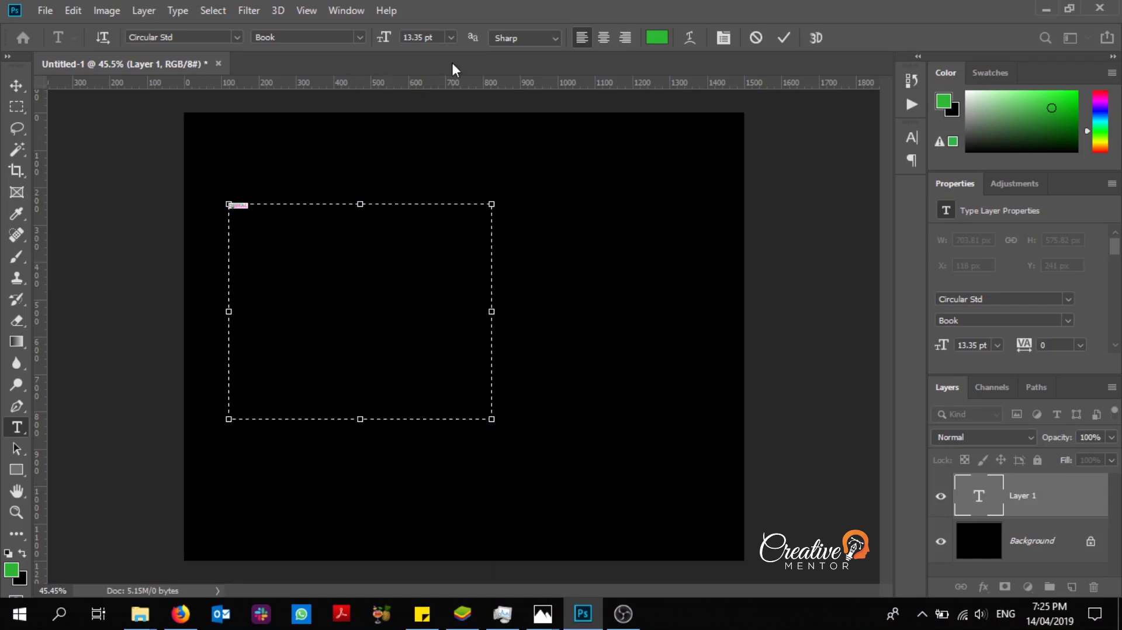
# Set the text to 117.35 pt white and type DIGITAL MARKETING GUIDELINE SESSION
pyautogui.click(910, 138)
pyautogui.moveTo(727, 180); pyautogui.dragTo(811, 184)
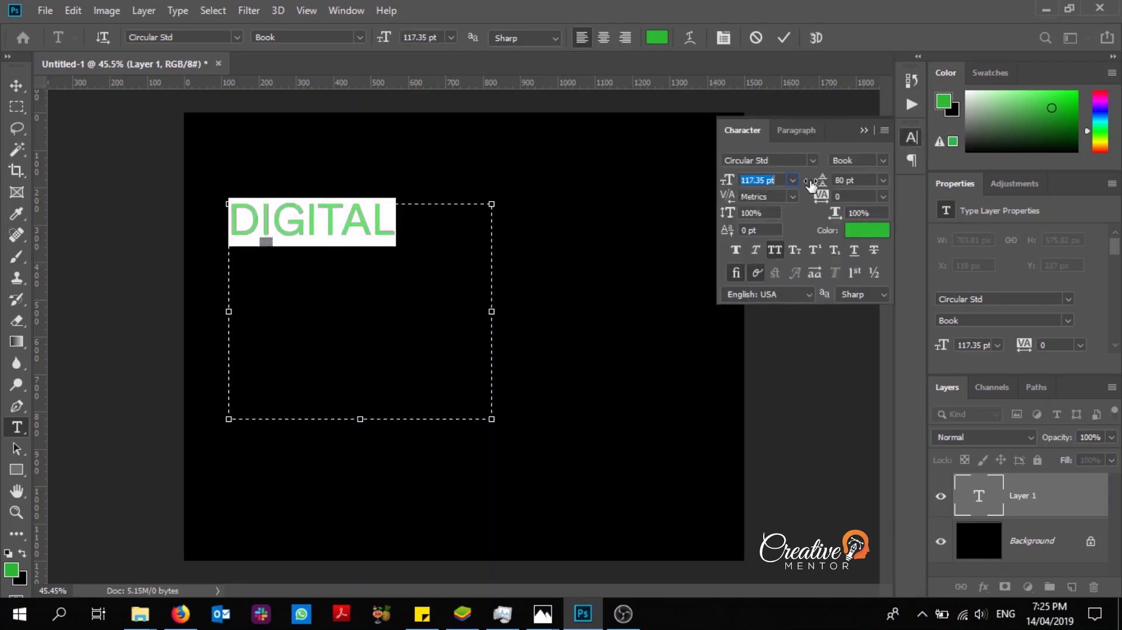
pyautogui.click(385, 286)
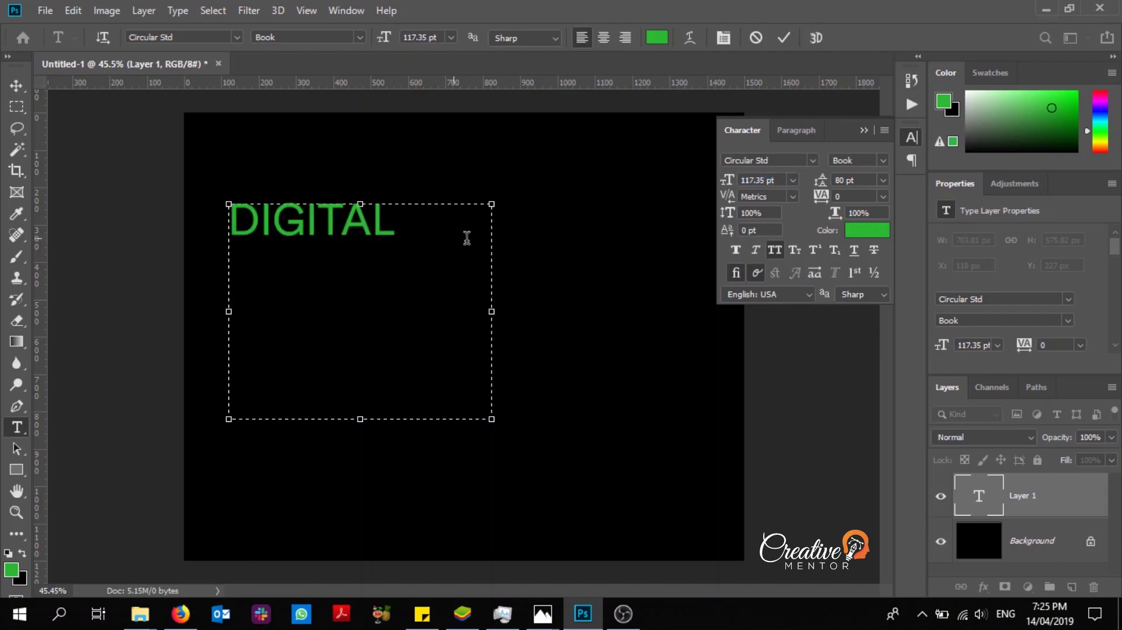
pyautogui.hotkey('ctrl', 'a')
pyautogui.click(867, 230)
pyautogui.click(691, 312)
pyautogui.click(1057, 303)
pyautogui.click(413, 259)
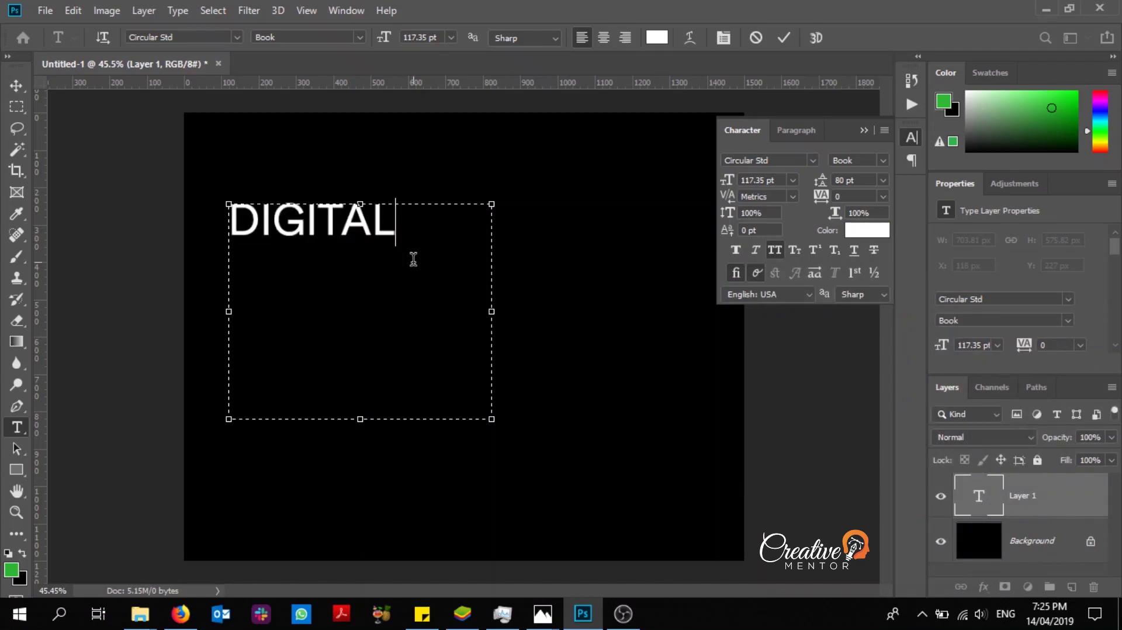
pyautogui.write('MAR')
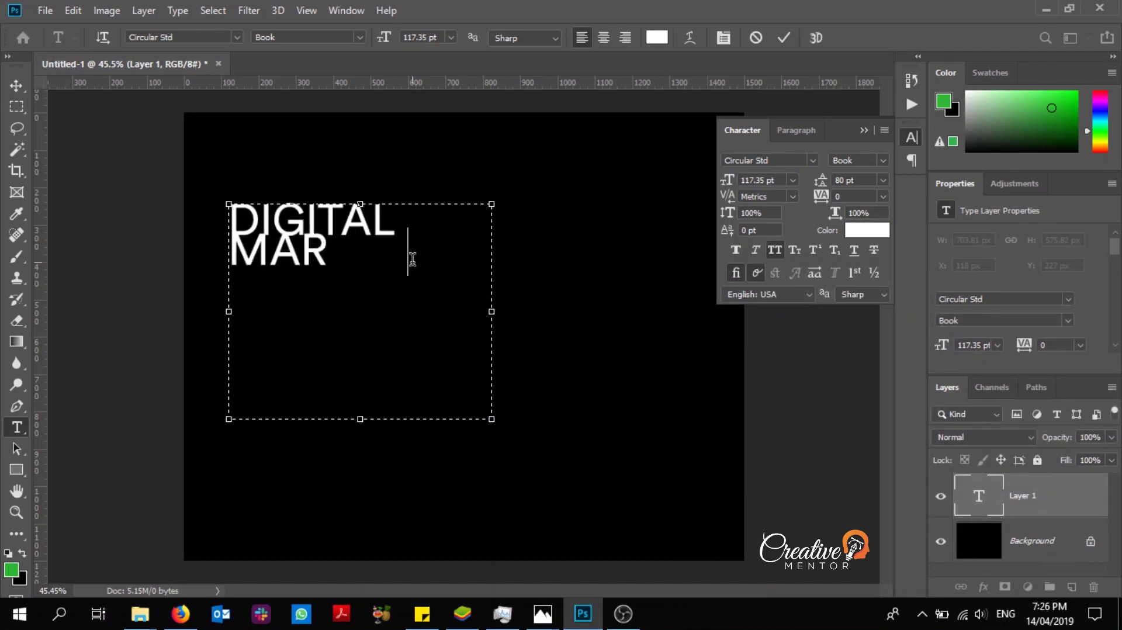
pyautogui.write('KETING GUID')
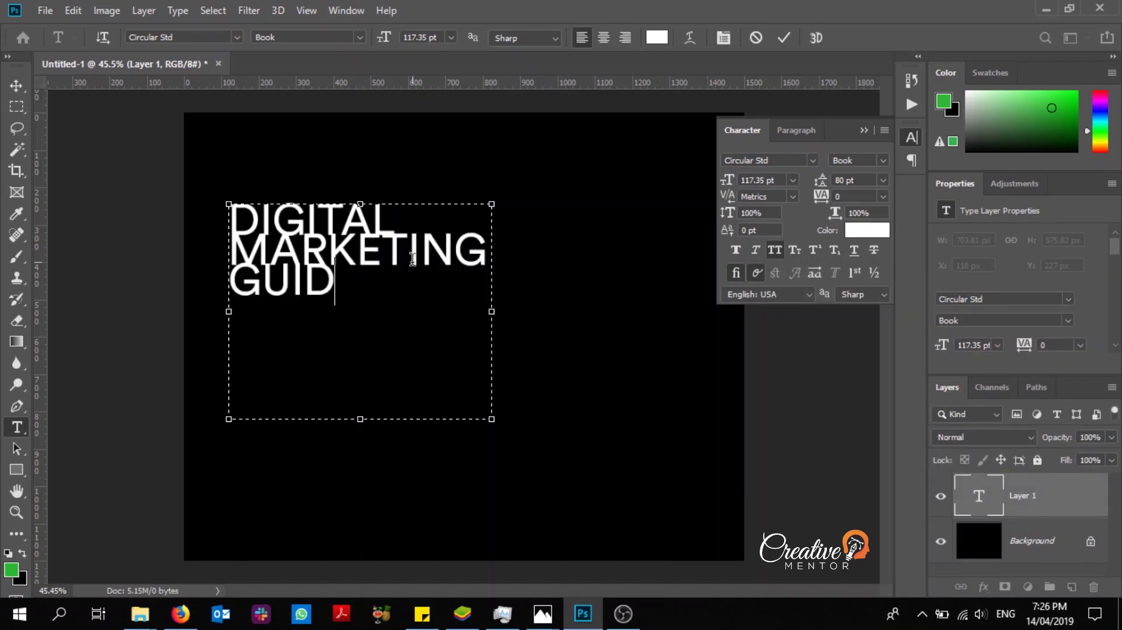
pyautogui.write('ELINE SE')
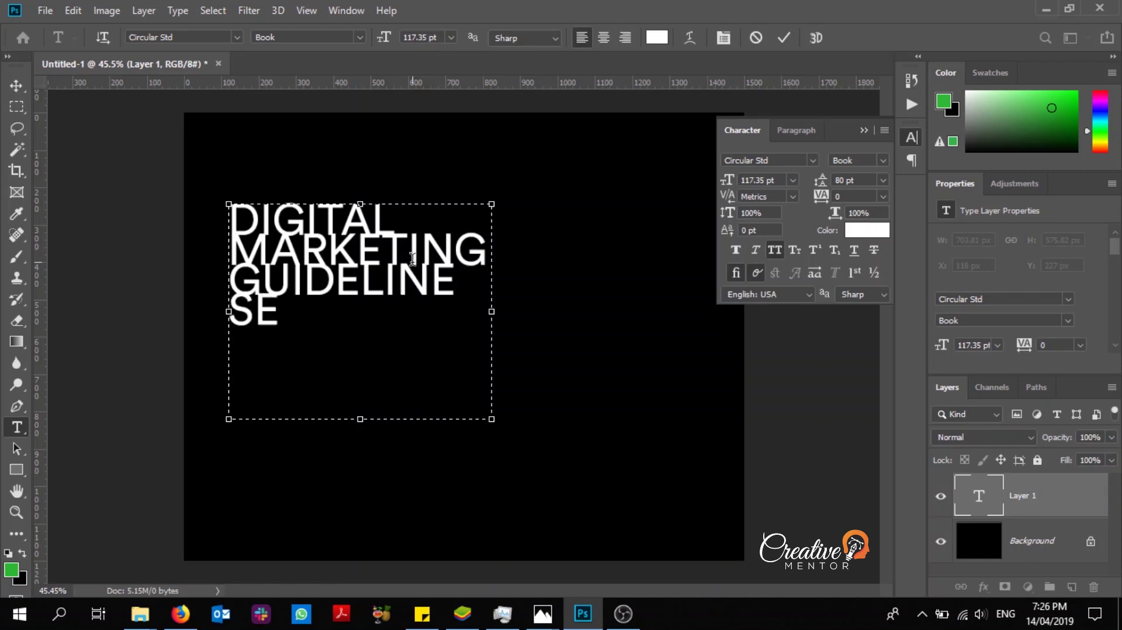
pyautogui.write('SSION')
# Adjust the spacing of the whole title text in the Character panel
pyautogui.hotkey('ctrl', 'a')
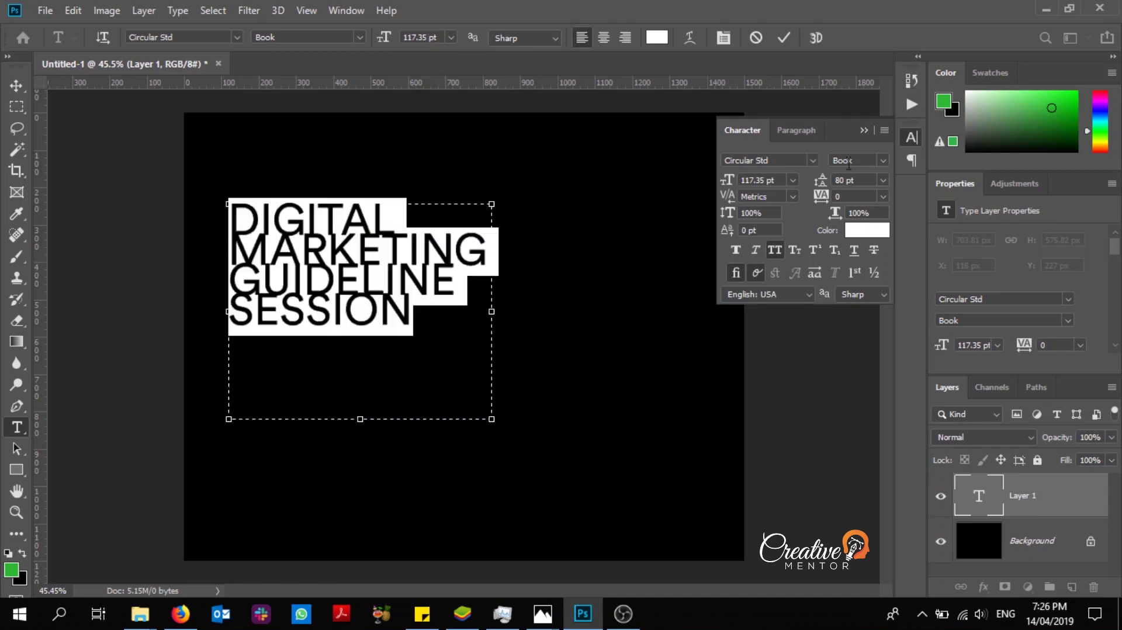
pyautogui.scroll(4, 848, 181)
pyautogui.scroll(6, 847, 181)
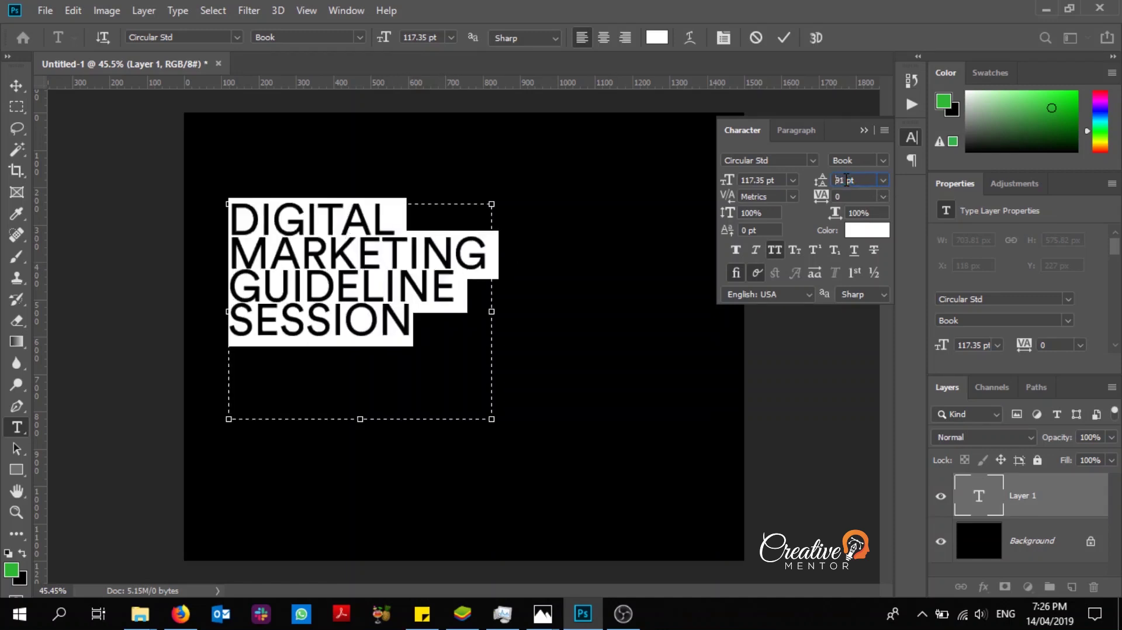
pyautogui.scroll(6, 846, 180)
pyautogui.scroll(3, 845, 179)
pyautogui.scroll(2, 845, 180)
pyautogui.click(369, 297)
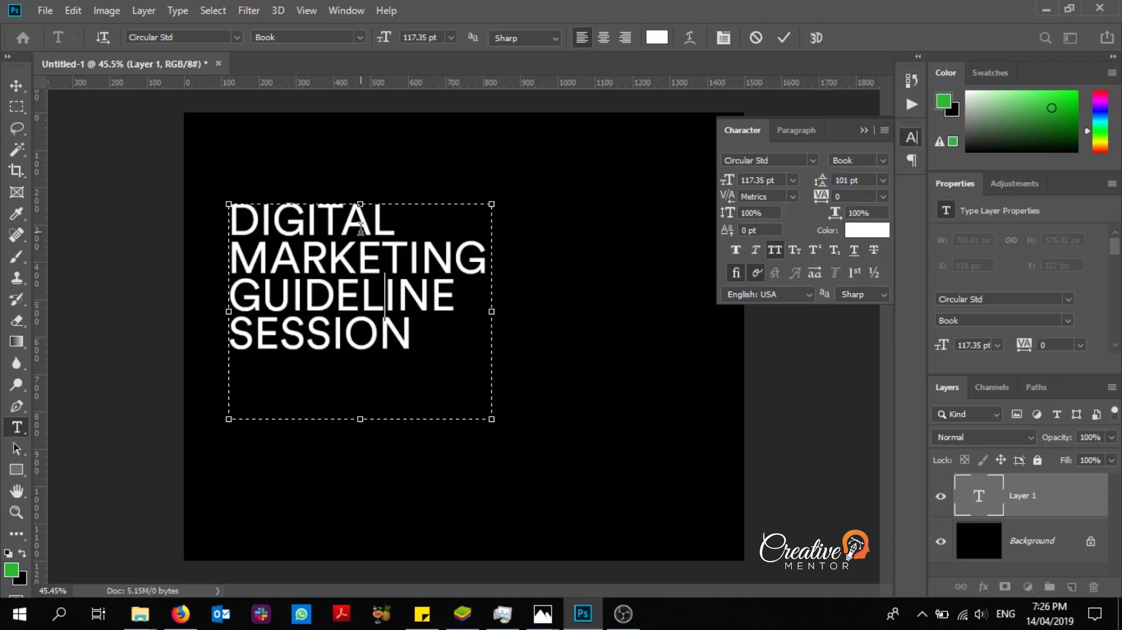
# Scale down the title and move MARKETING onto its own line
pyautogui.hotkey('ctrl', 'a')
pyautogui.scroll(-4, 775, 178)
pyautogui.scroll(-5, 775, 179)
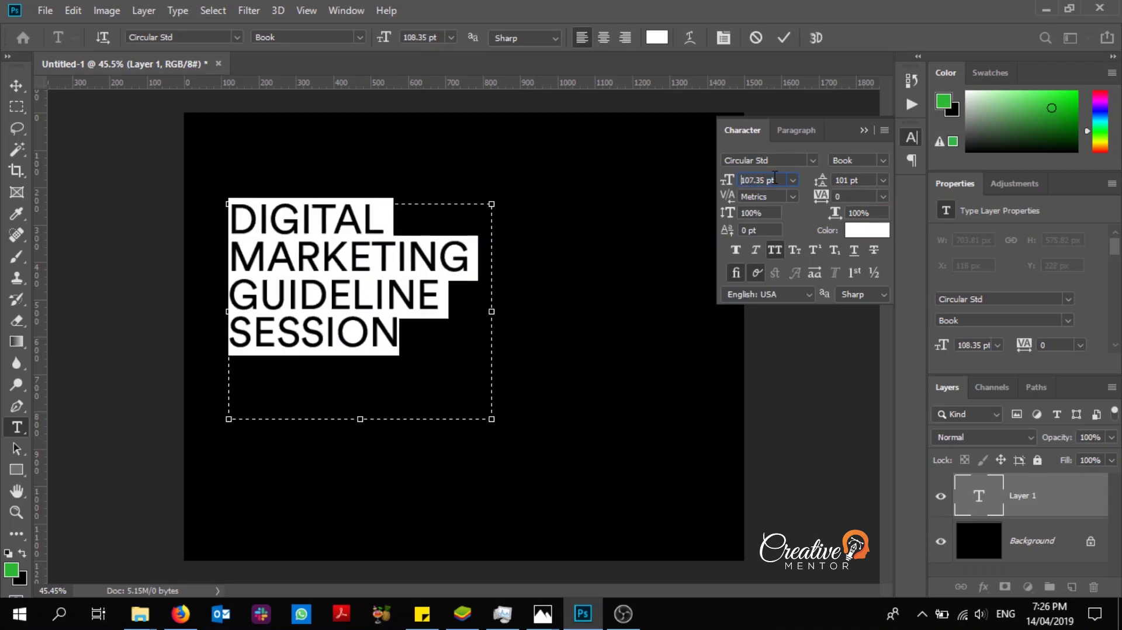
pyautogui.scroll(-4, 775, 178)
pyautogui.scroll(-1, 774, 179)
pyautogui.click(388, 220)
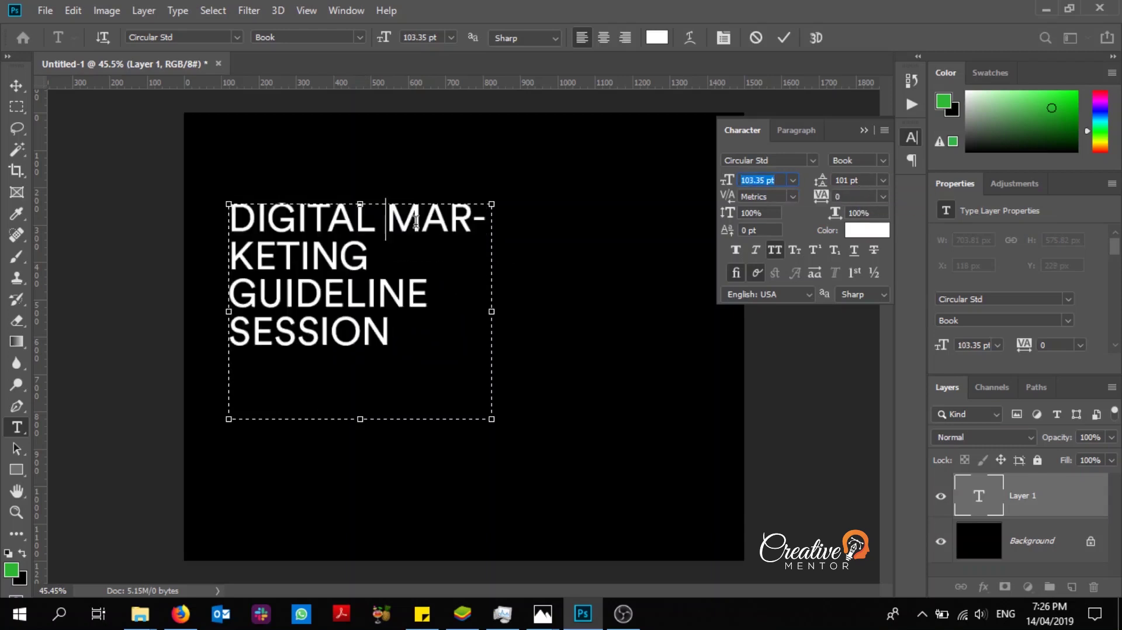
pyautogui.press('Return')
pyautogui.hotkey('ctrl', 'a')
pyautogui.scroll(-2, 869, 179)
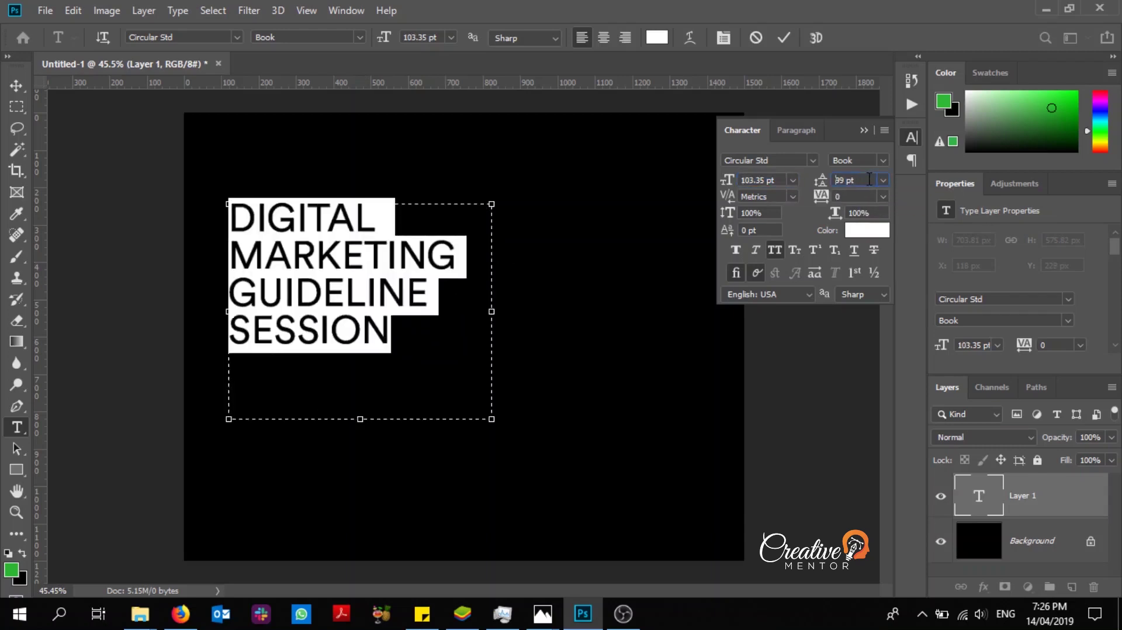
pyautogui.scroll(-3, 869, 179)
pyautogui.scroll(-1, 869, 180)
pyautogui.click(389, 365)
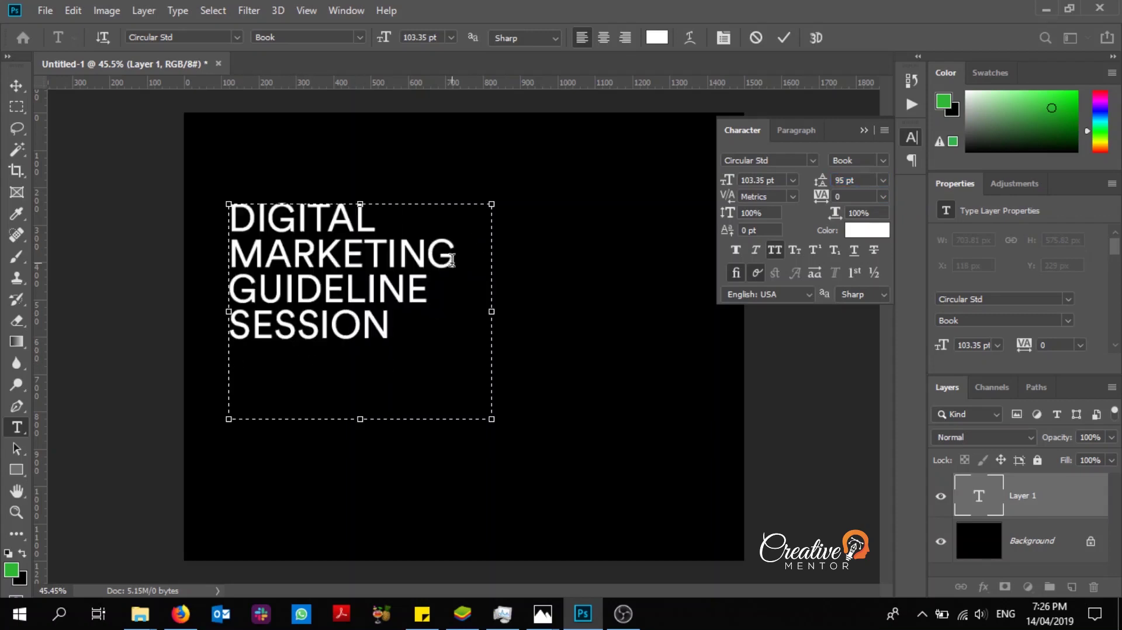
# Set the GUIDELINE SESSION line to 71.35 pt with 78 pt leading
pyautogui.moveTo(415, 339); pyautogui.dragTo(125, 295)
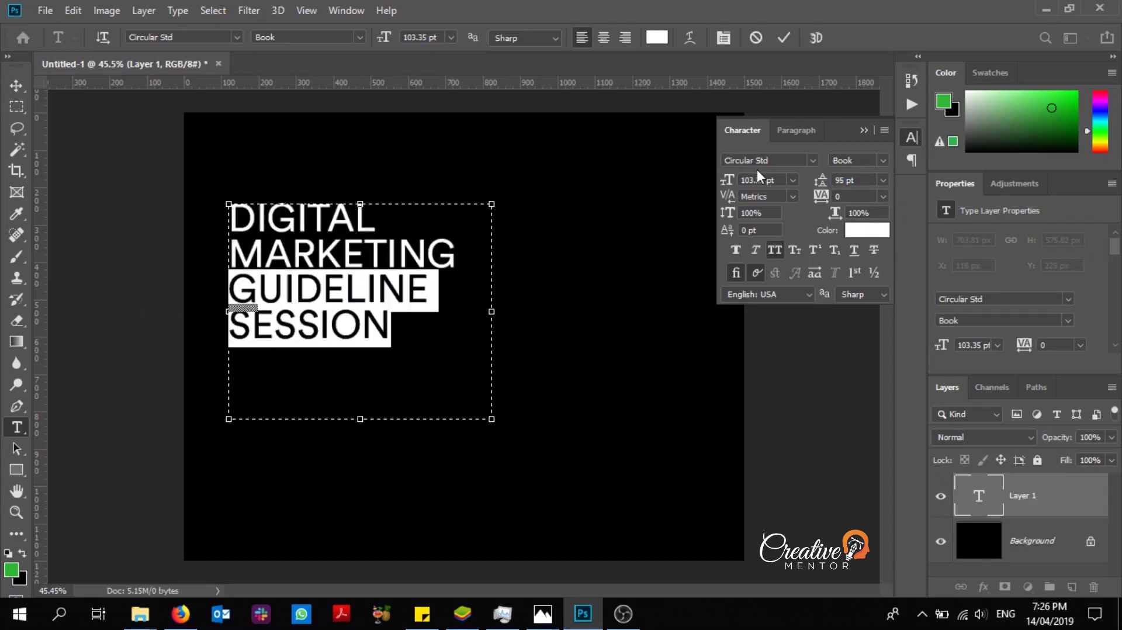
pyautogui.scroll(-4, 775, 179)
pyautogui.scroll(-5, 775, 178)
pyautogui.scroll(-5, 774, 178)
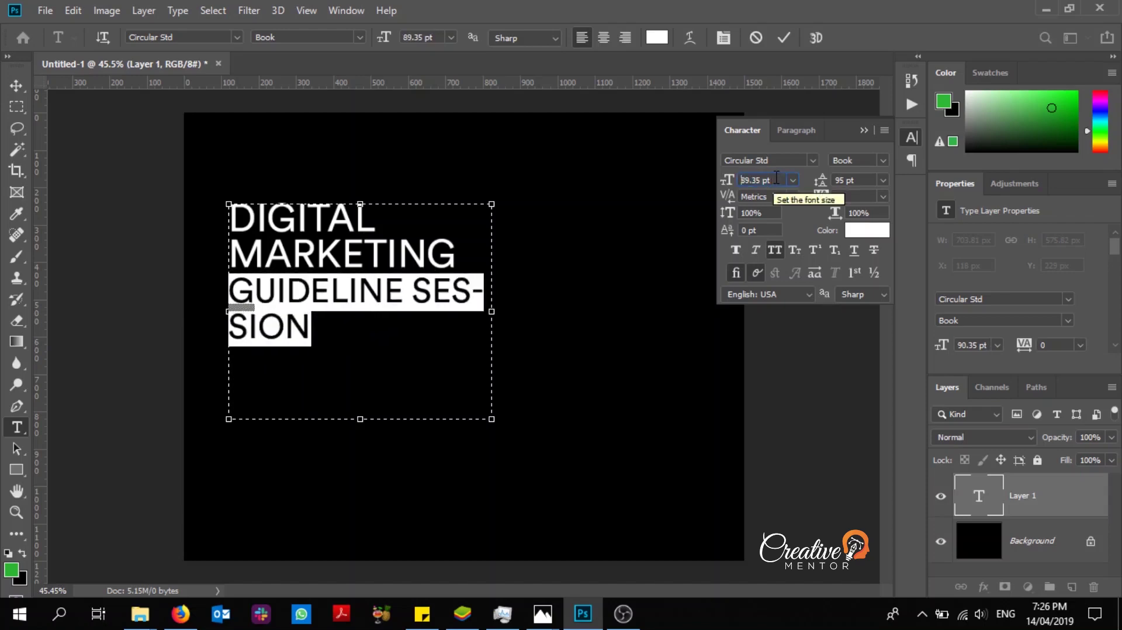
pyautogui.scroll(-5, 776, 177)
pyautogui.scroll(-3, 776, 178)
pyautogui.scroll(-3, 776, 177)
pyautogui.scroll(-3, 776, 177)
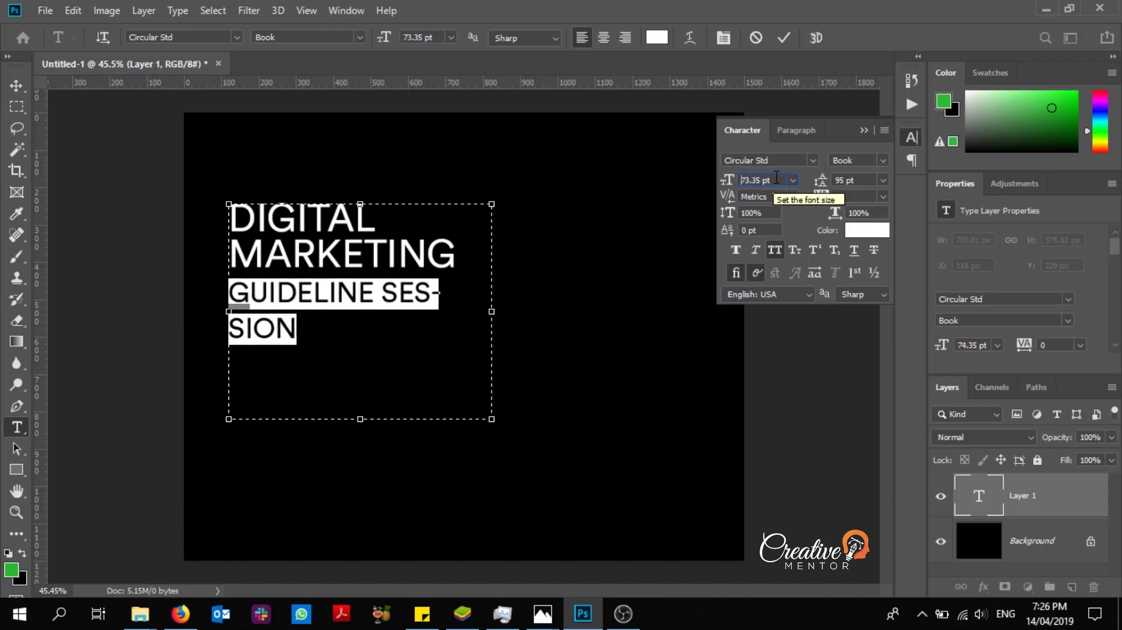
pyautogui.scroll(-3, 776, 177)
pyautogui.scroll(-1, 776, 177)
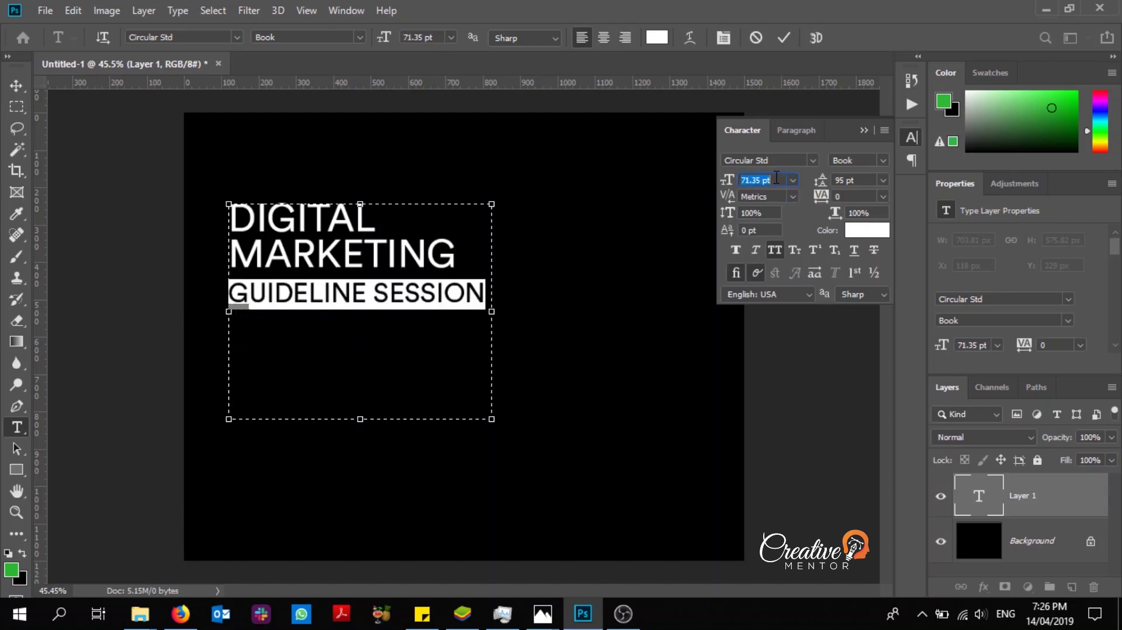
pyautogui.click(848, 180)
pyautogui.scroll(-5, 847, 180)
pyautogui.scroll(-4, 847, 180)
pyautogui.scroll(-4, 847, 180)
pyautogui.scroll(-4, 847, 180)
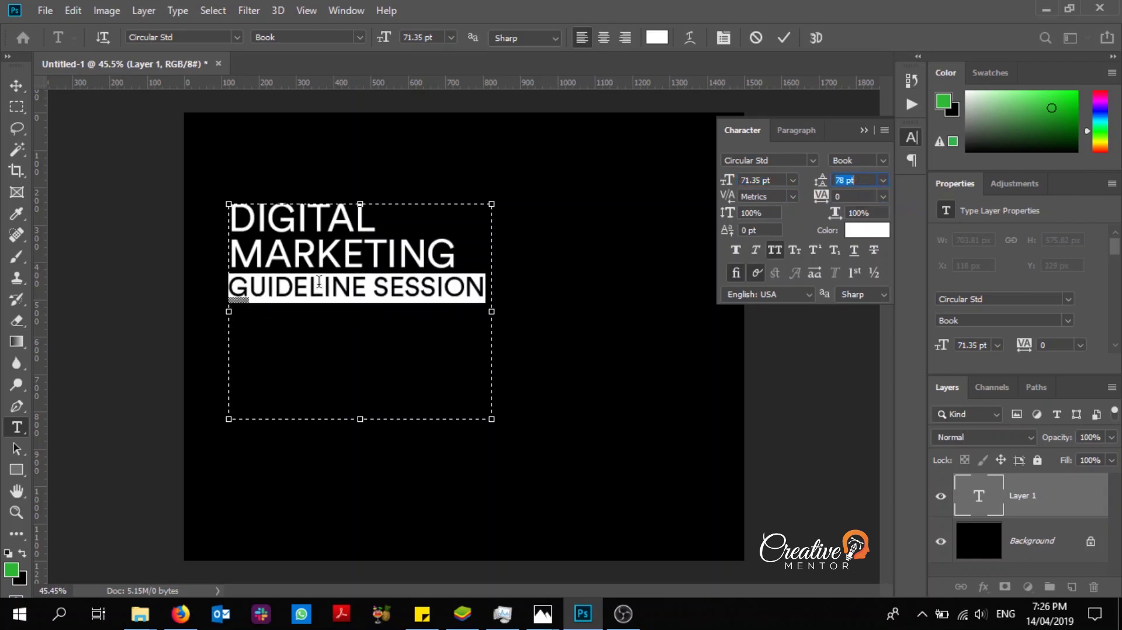
# Shrink the title text box to fit its lines and commit the text
pyautogui.click(319, 282)
pyautogui.moveTo(360, 418); pyautogui.dragTo(385, 315)
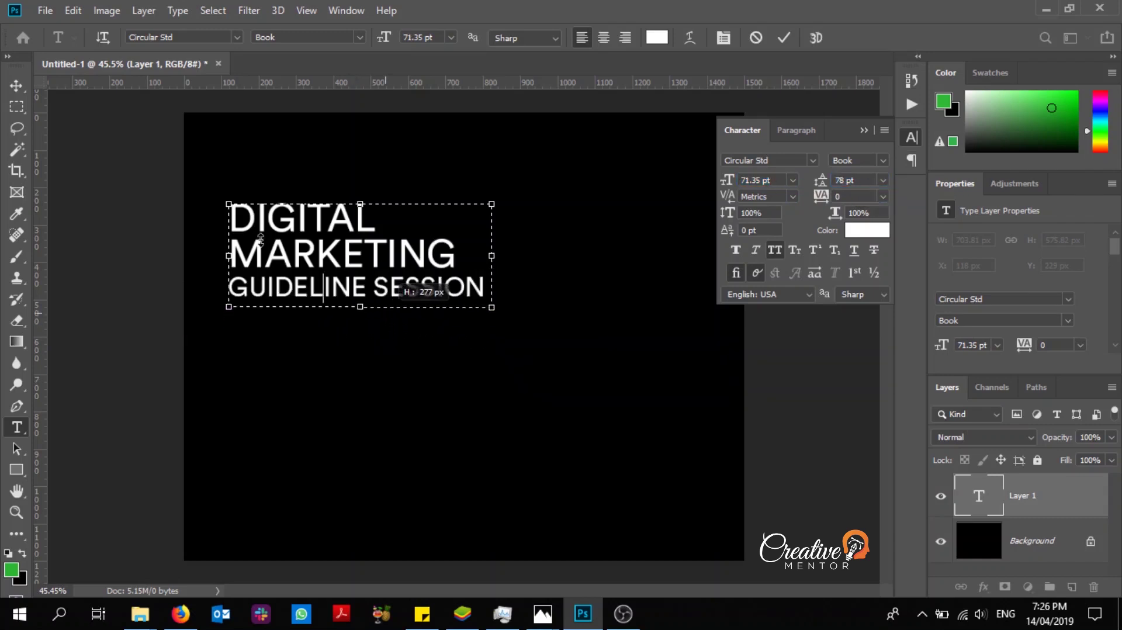
pyautogui.click(16, 86)
# Nudge the title block down and slightly left
pyautogui.hotkey('shift', 'Down')
pyautogui.hotkey('shift', 'Down')
pyautogui.hotkey('shift', 'Down')
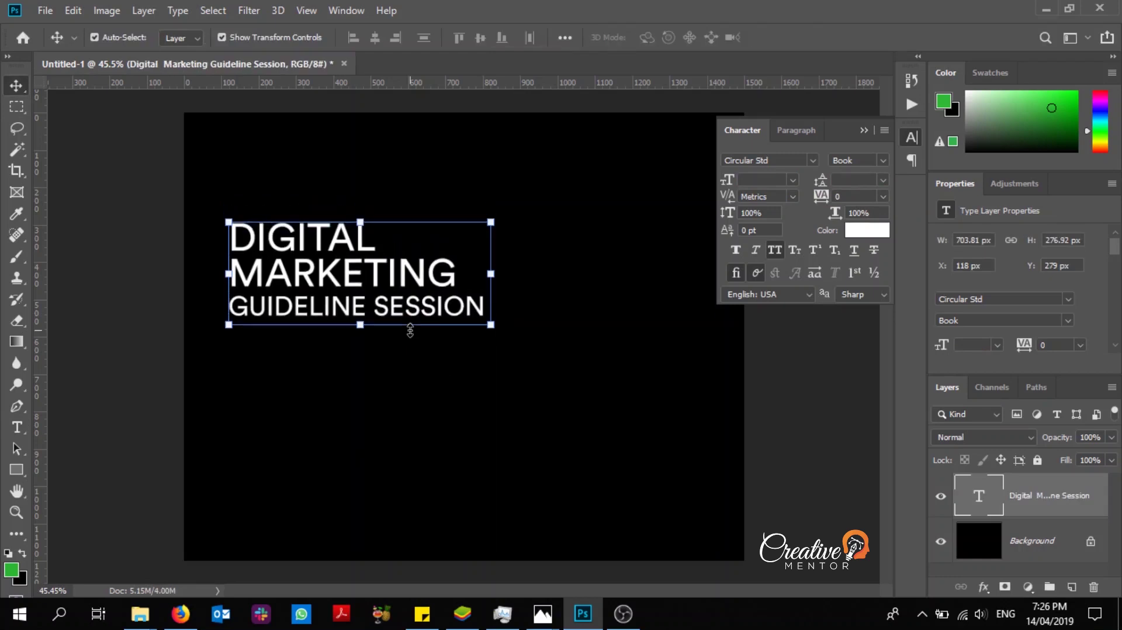
pyautogui.hotkey('shift', 'Left')
pyautogui.hotkey('shift', 'Left')
pyautogui.hotkey('shift', 'Down')
pyautogui.hotkey('shift', 'Down')
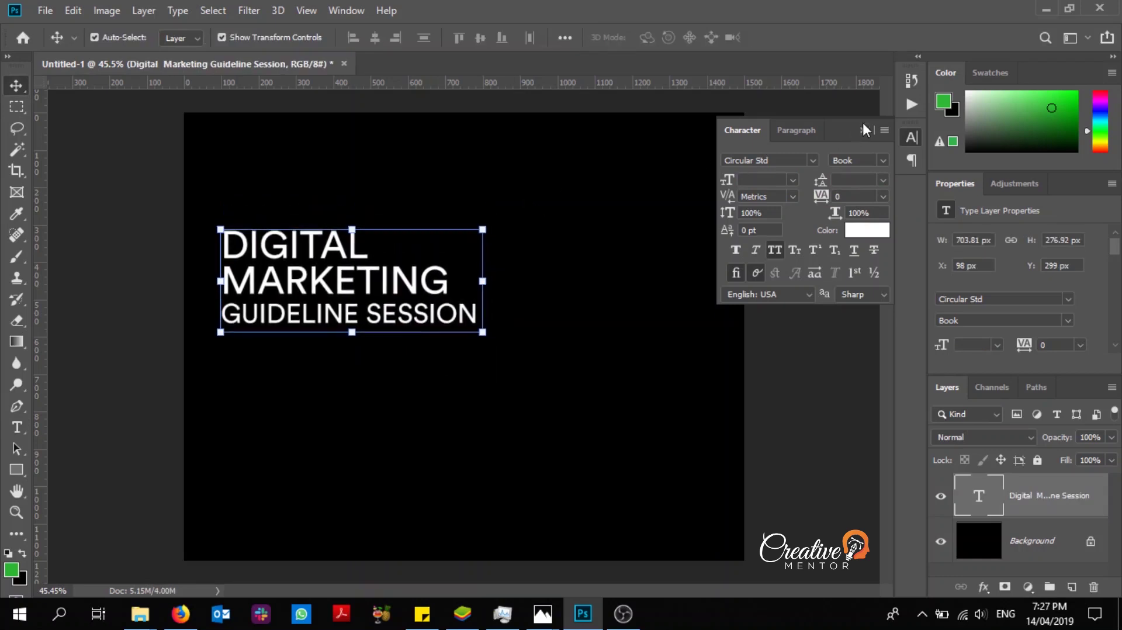
pyautogui.click(866, 129)
pyautogui.click(412, 380)
pyautogui.click(362, 289)
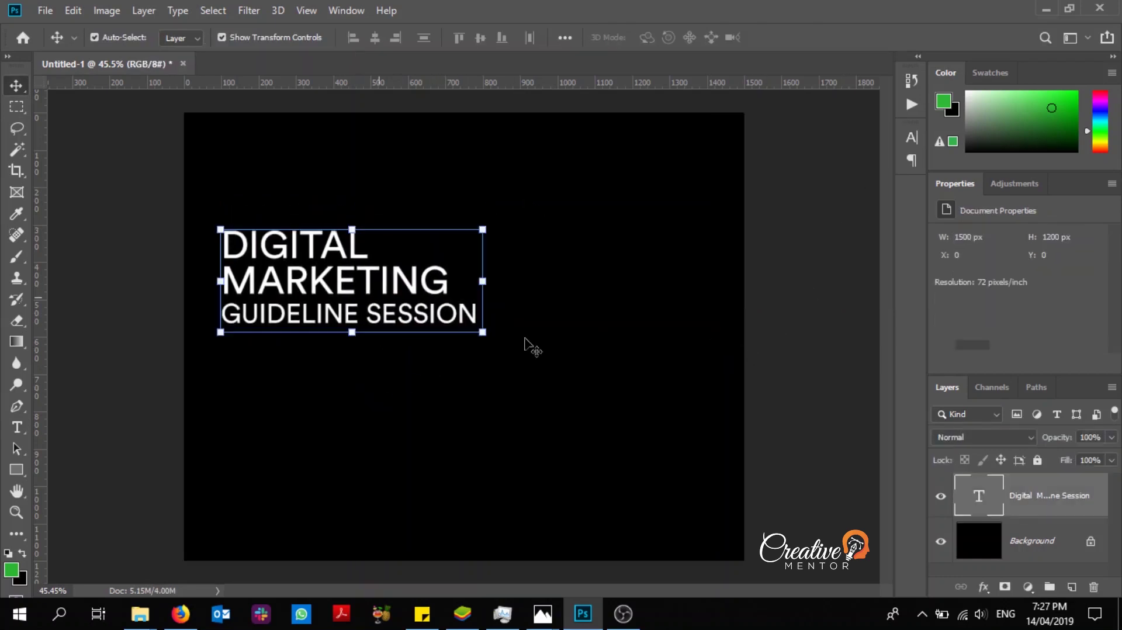
pyautogui.press('Left')
pyautogui.press('Left')
pyautogui.press('Left')
pyautogui.press('Left')
pyautogui.press('Left')
pyautogui.press('Left')
pyautogui.press('Left')
pyautogui.press('Left')
pyautogui.press('Left')
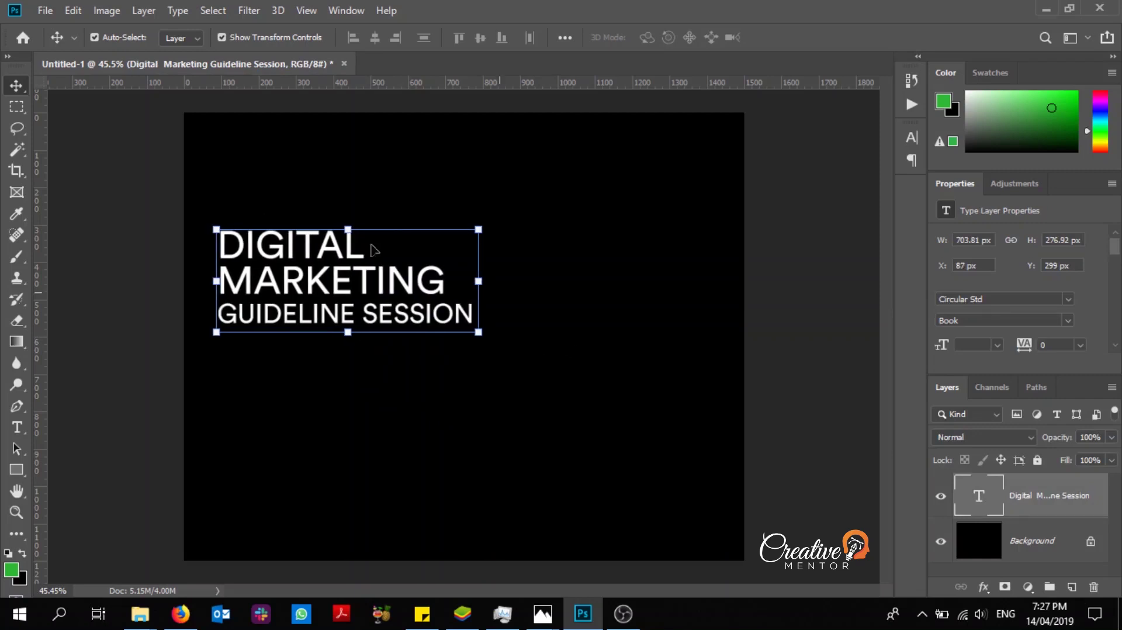
# Place vertical margin guides at about 100 px and 1400 px
pyautogui.click(20, 105)
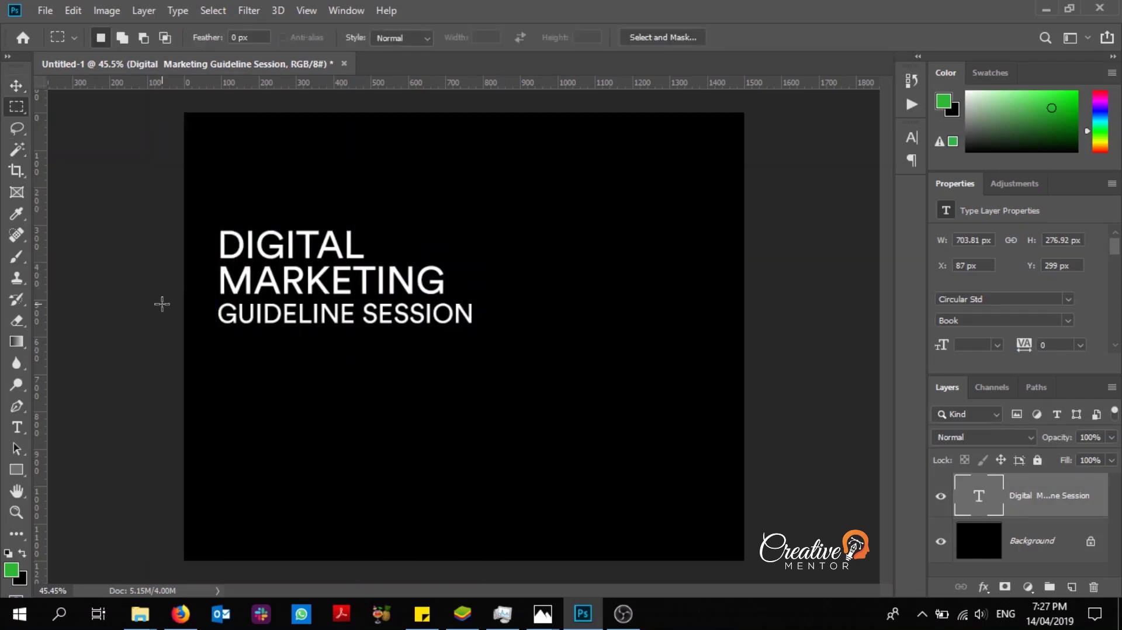
pyautogui.moveTo(170, 296)
pyautogui.mouseDown()
pyautogui.moveTo(177, 259)
pyautogui.moveTo(222, 204)
pyautogui.mouseUp()
pyautogui.moveTo(42, 267); pyautogui.dragTo(222, 214)
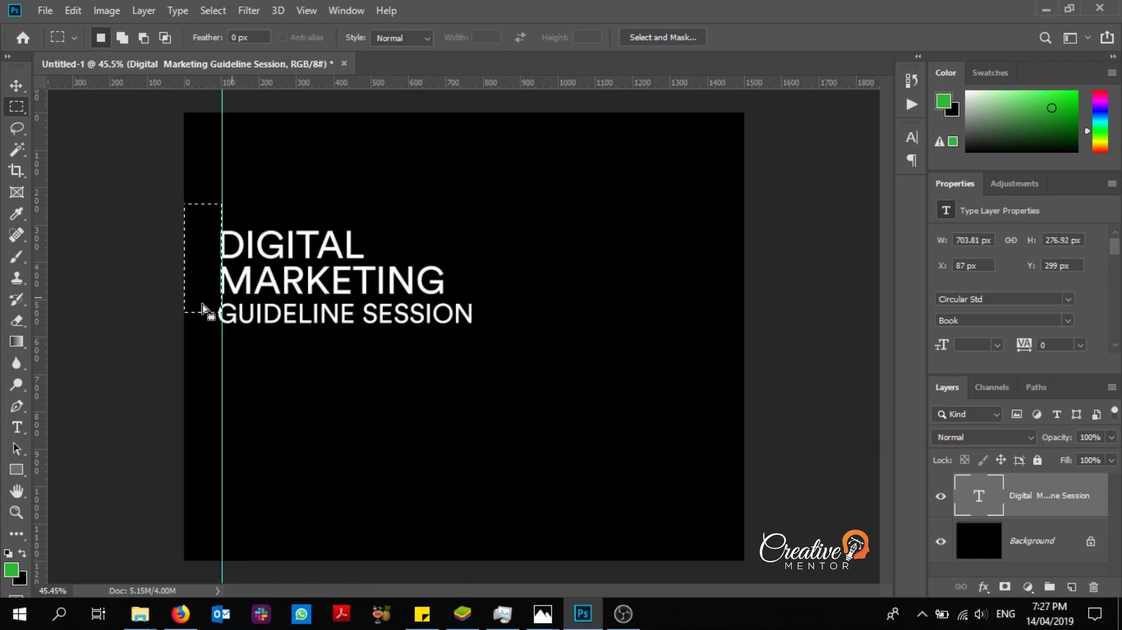
pyautogui.hotkey('ctrl', 'd')
pyautogui.moveTo(155, 220)
pyautogui.mouseDown()
pyautogui.moveTo(221, 274)
pyautogui.moveTo(760, 253)
pyautogui.mouseUp()
pyautogui.moveTo(41, 306); pyautogui.dragTo(706, 198)
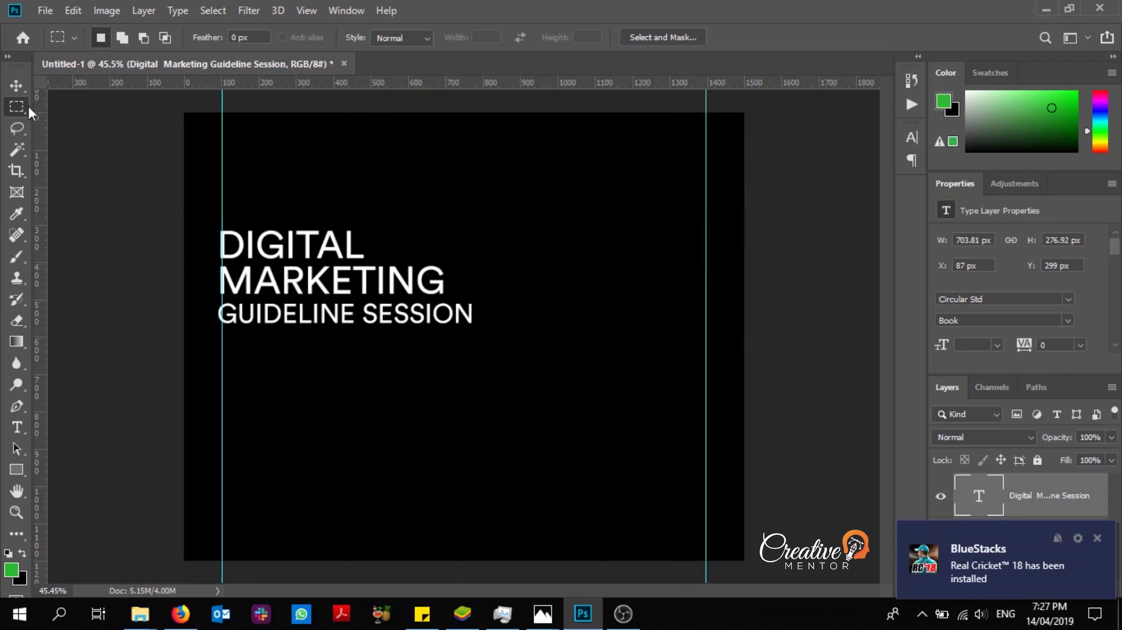
pyautogui.press('v')
pyautogui.click(458, 402)
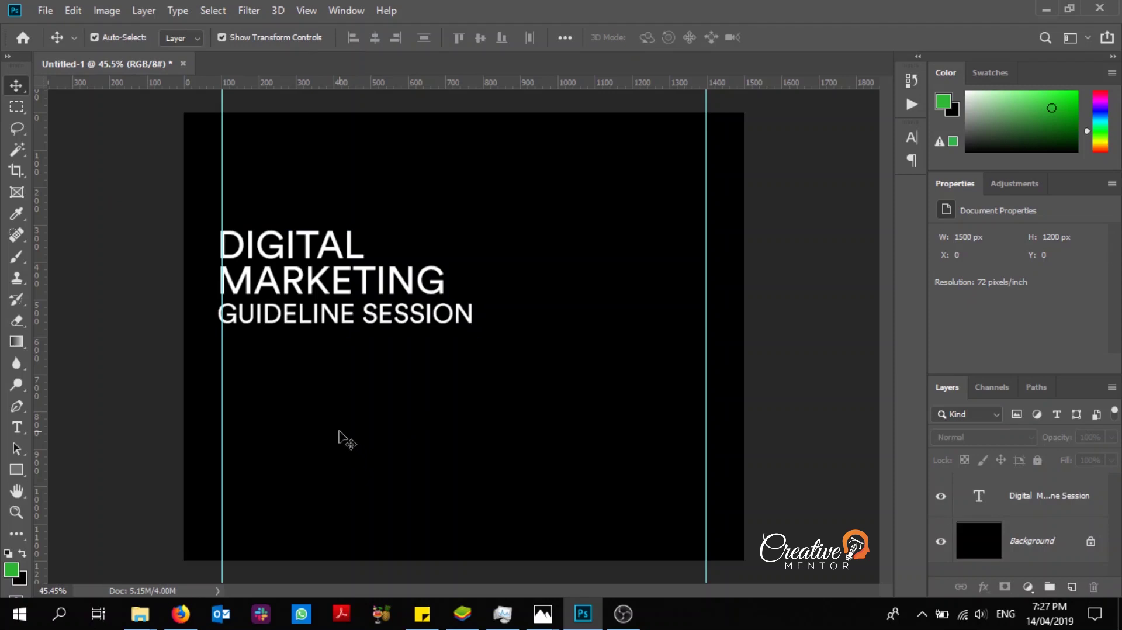
# Duplicate the title below itself and retype it as APRIL 21, 2019
pyautogui.click(336, 310)
pyautogui.hotkey('ctrl', 'j')
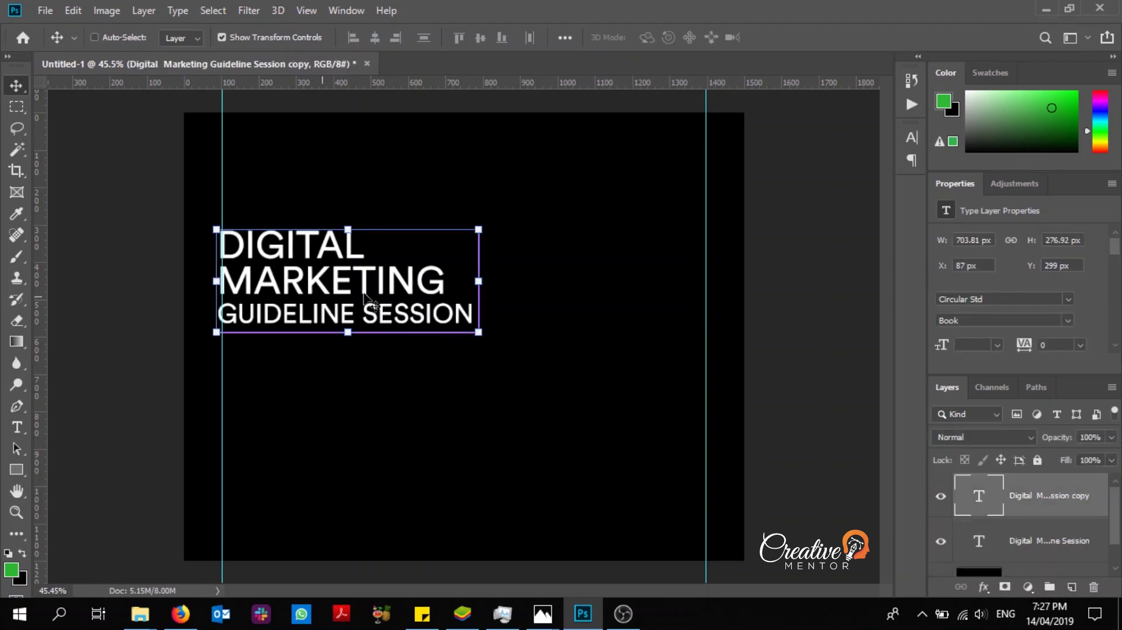
pyautogui.hotkey('ctrl', 't')
pyautogui.moveTo(390, 299); pyautogui.dragTo(391, 431)
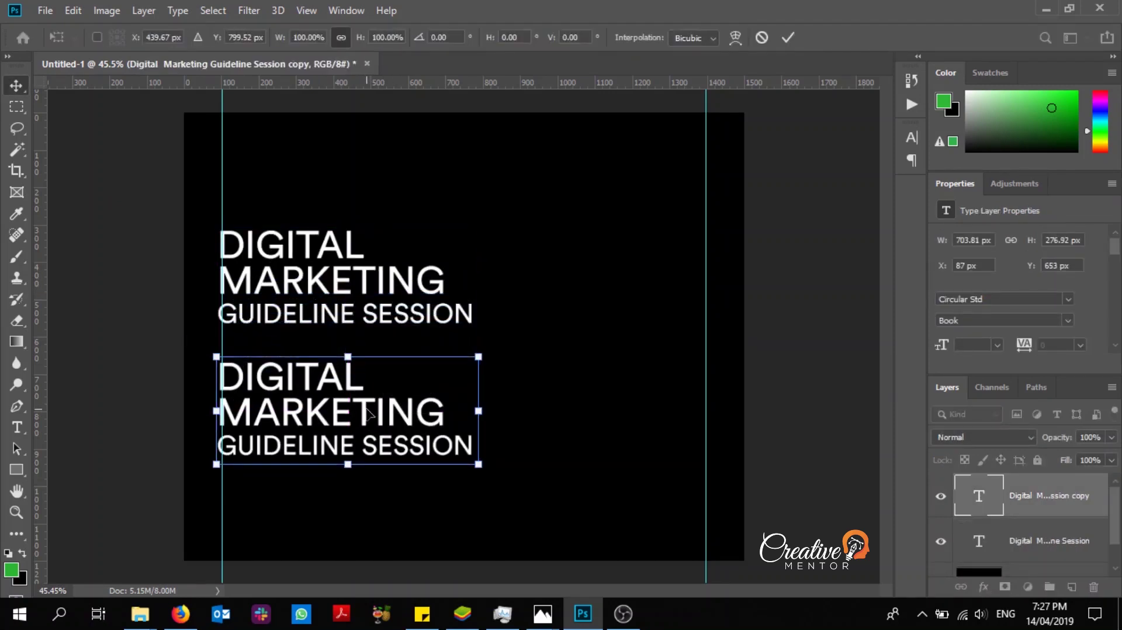
pyautogui.press('Return')
pyautogui.doubleClick(321, 438)
pyautogui.write('A')
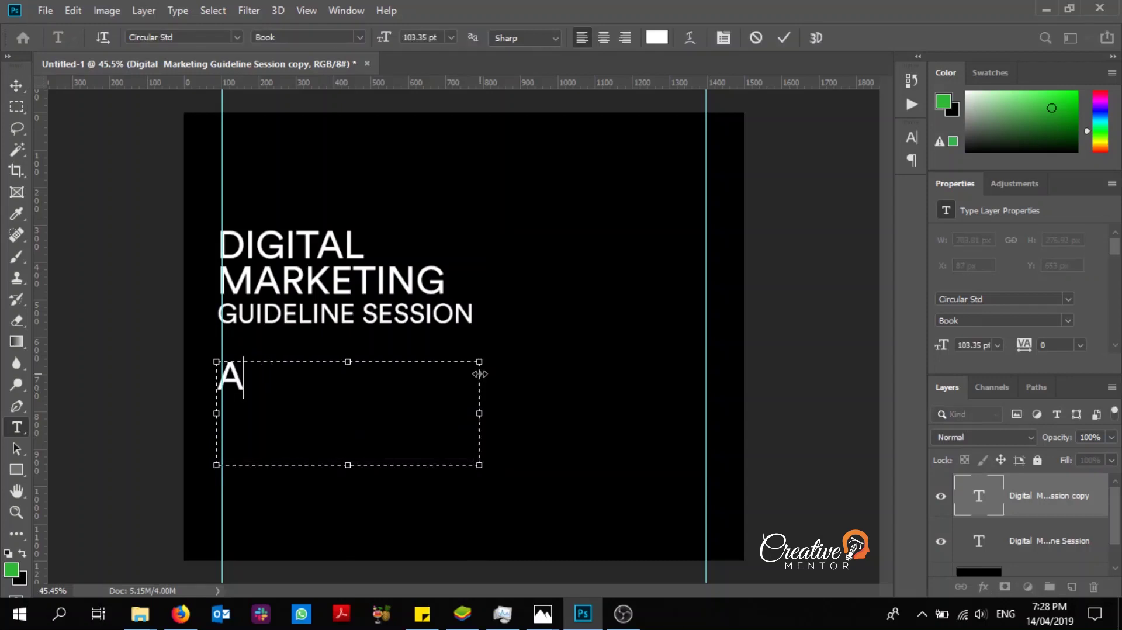
pyautogui.write('PRIL 21, ')
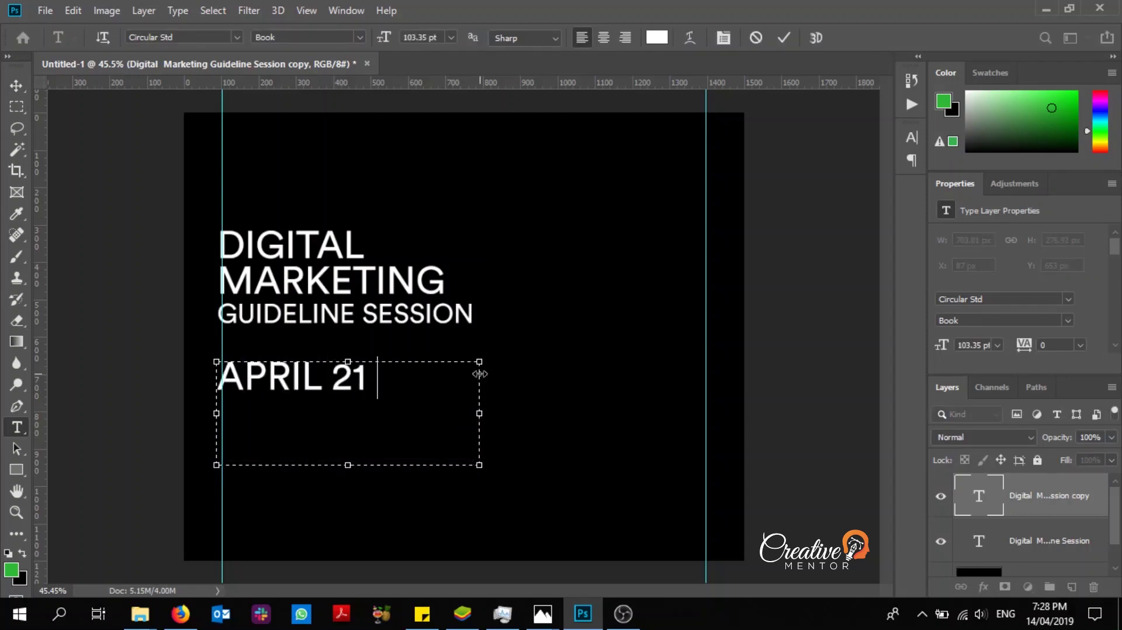
pyautogui.write('2019')
# Set the date to 72.35 pt and align it to the left guide
pyautogui.hotkey('ctrl', 'a')
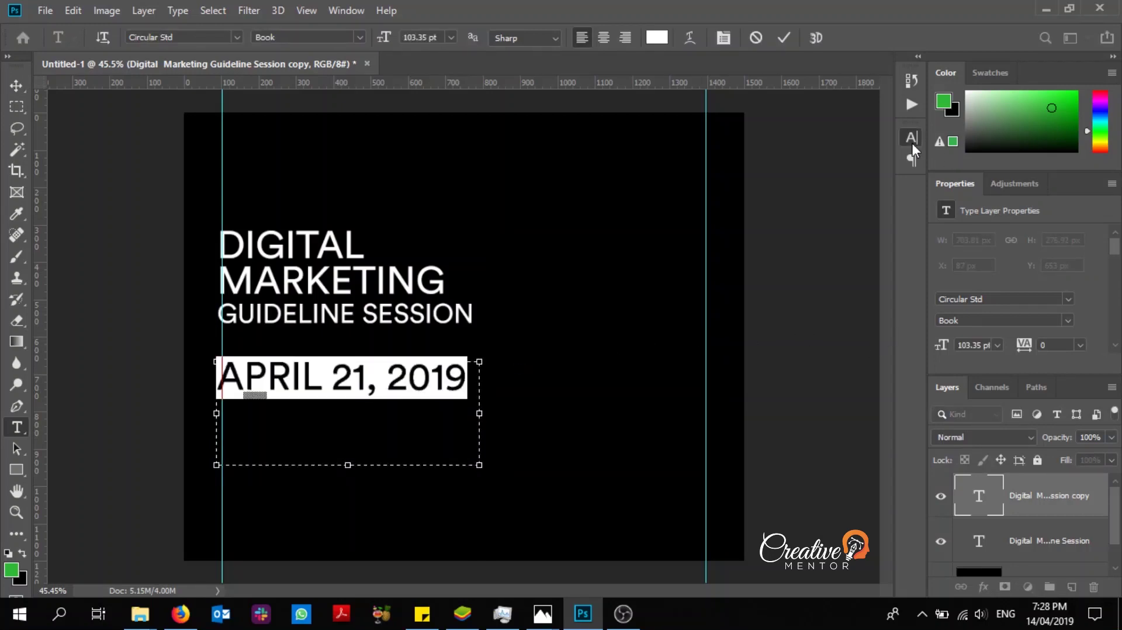
pyautogui.click(912, 138)
pyautogui.click(760, 180)
pyautogui.scroll(-10, 764, 176)
pyautogui.scroll(-11, 764, 175)
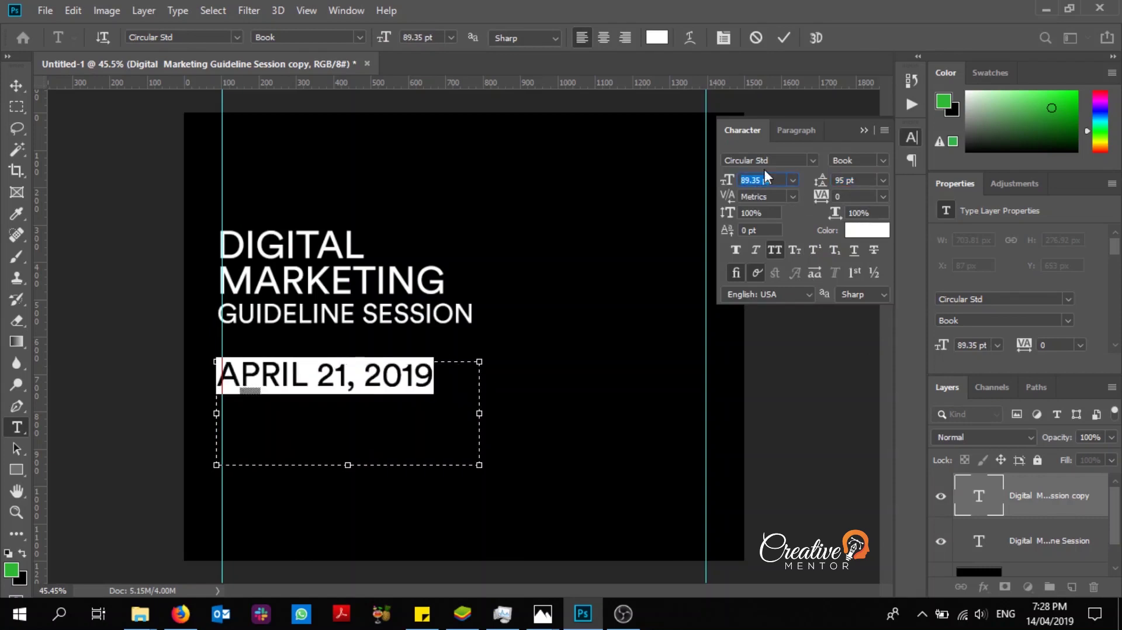
pyautogui.scroll(-6, 765, 175)
pyautogui.scroll(-2, 764, 176)
pyautogui.scroll(-1, 764, 175)
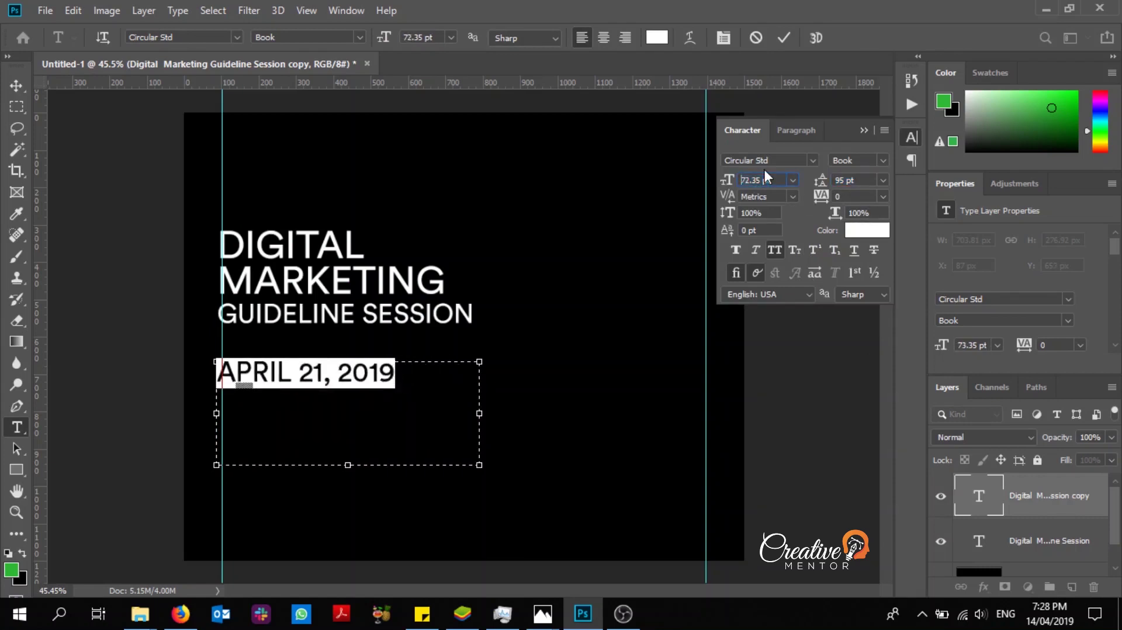
pyautogui.scroll(-1, 764, 175)
pyautogui.click(413, 380)
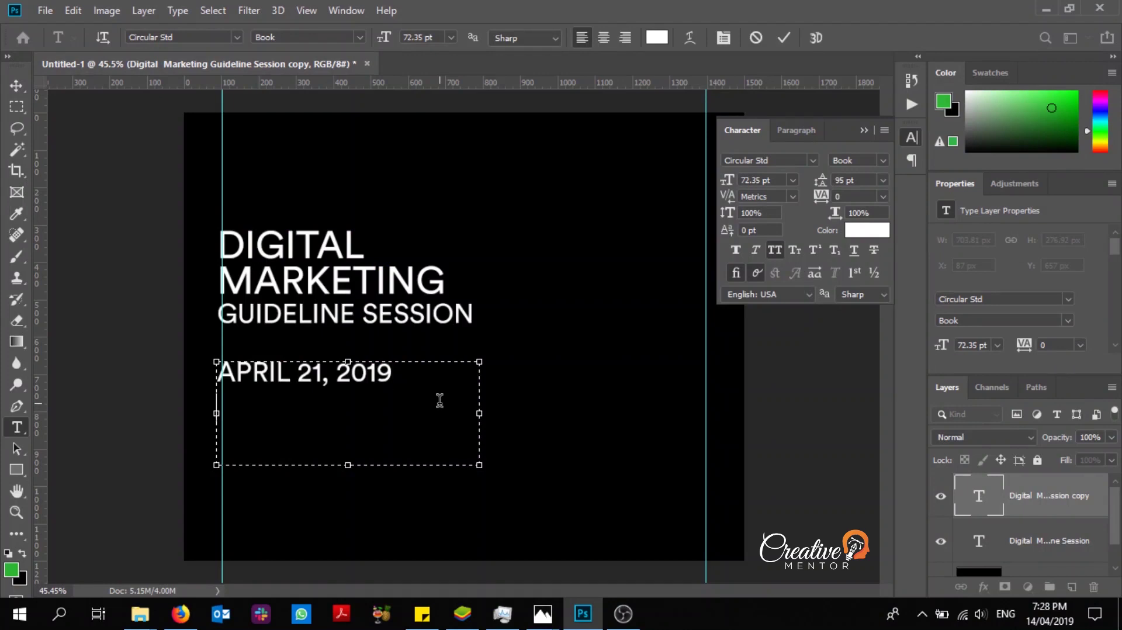
pyautogui.moveTo(217, 413); pyautogui.dragTo(222, 413)
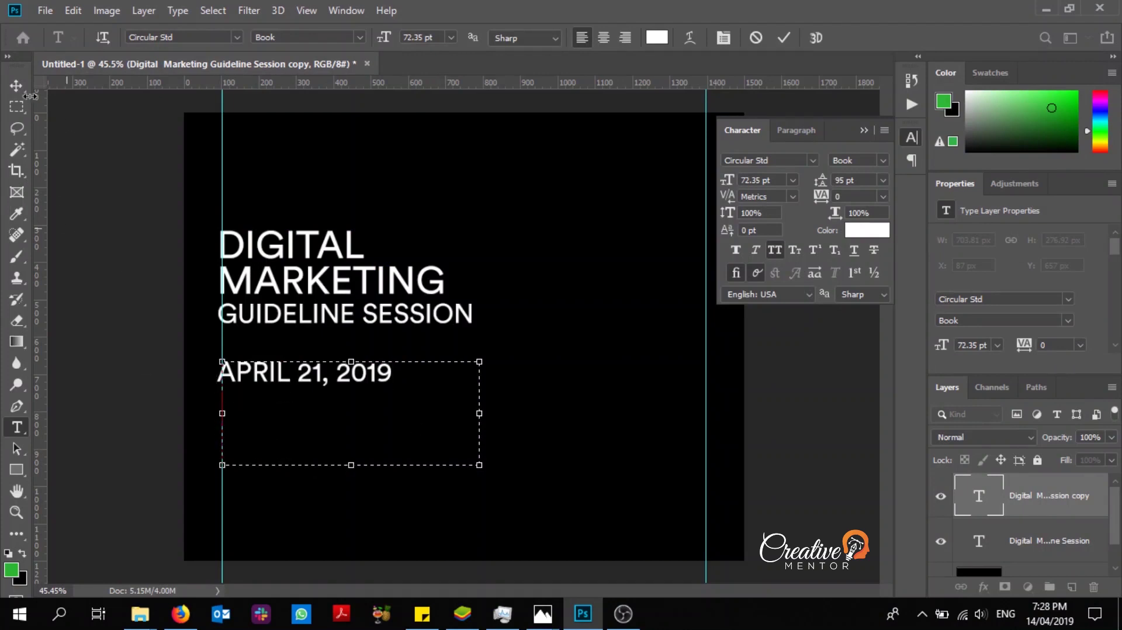
pyautogui.click(16, 86)
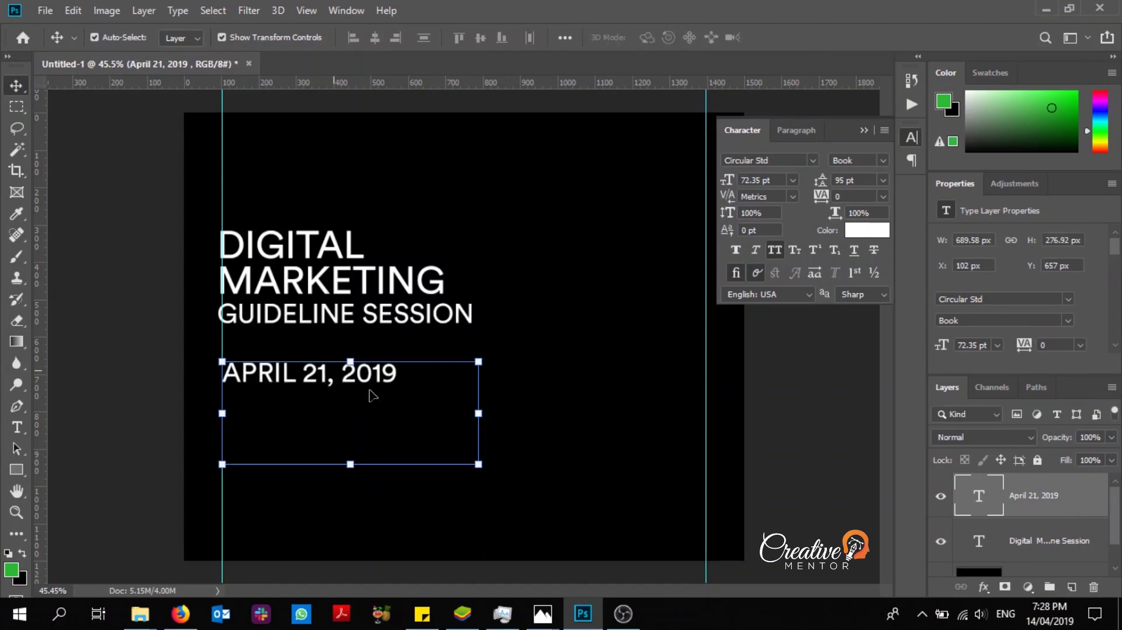
# Add the 05:00 PM - 07:00 PM time line at 48.35 pt under the date
pyautogui.doubleClick(396, 378)
pyautogui.write('05:00')
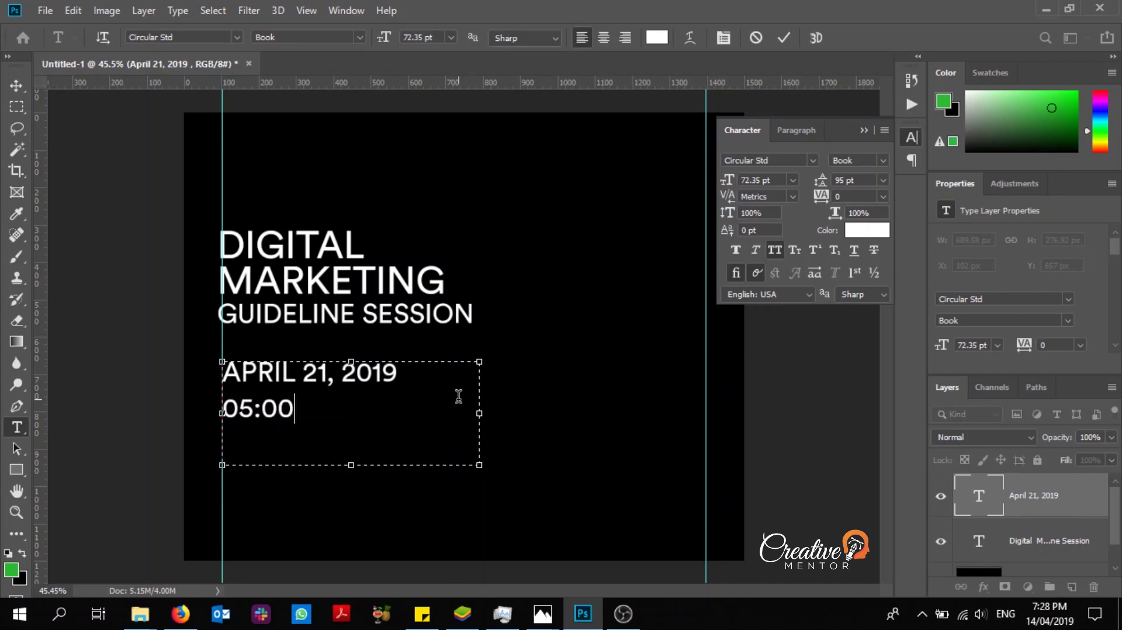
pyautogui.write(' PM - 07:00')
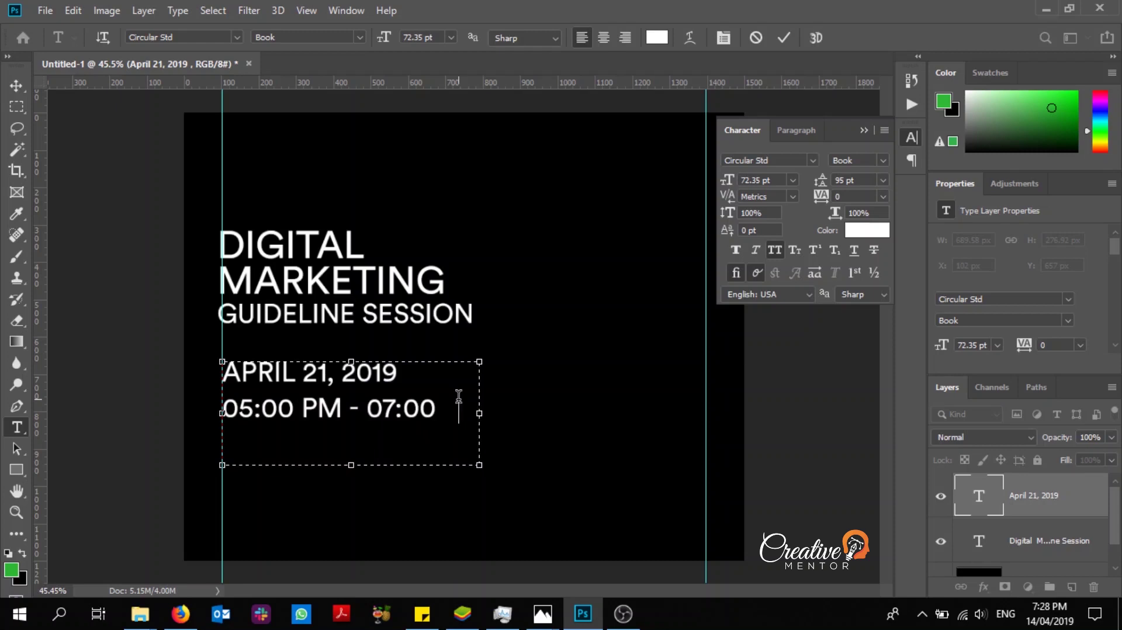
pyautogui.write('PM')
pyautogui.moveTo(273, 442); pyautogui.dragTo(223, 404)
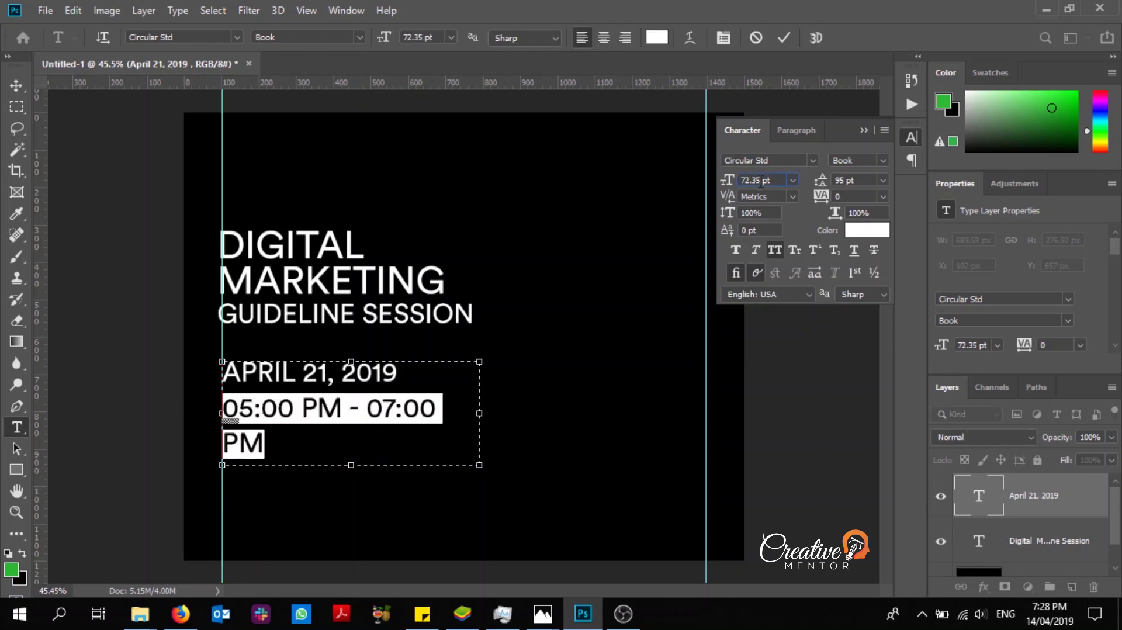
pyautogui.scroll(-3, 761, 180)
pyautogui.scroll(-9, 761, 180)
pyautogui.scroll(-6, 762, 180)
pyautogui.scroll(-6, 761, 180)
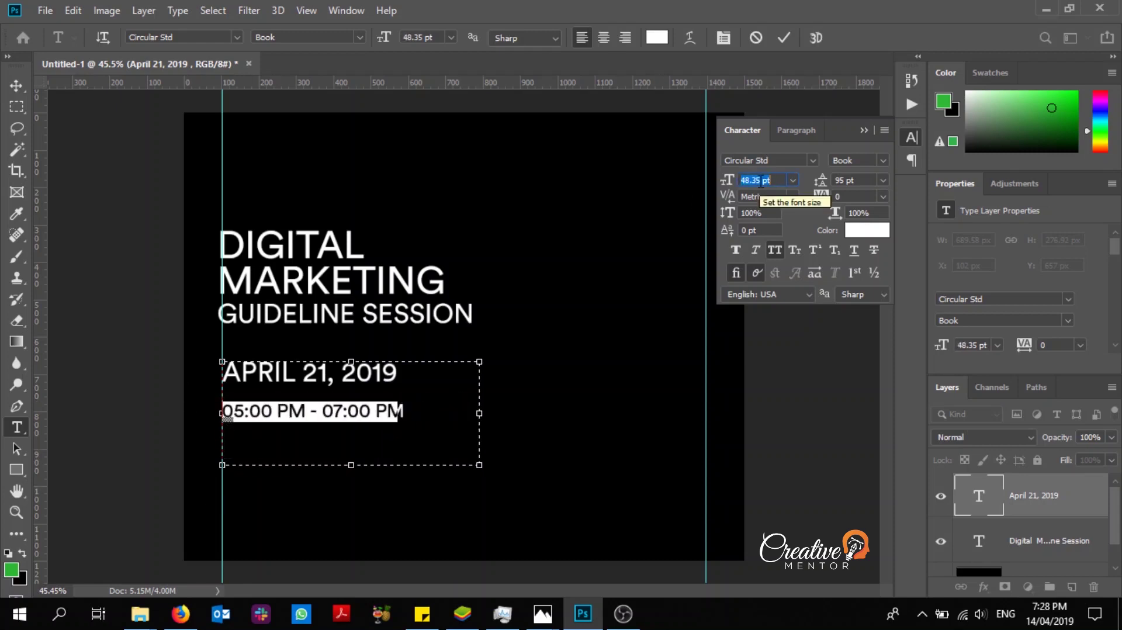
pyautogui.scroll(-8, 858, 181)
pyautogui.scroll(-8, 858, 181)
pyautogui.scroll(-9, 858, 181)
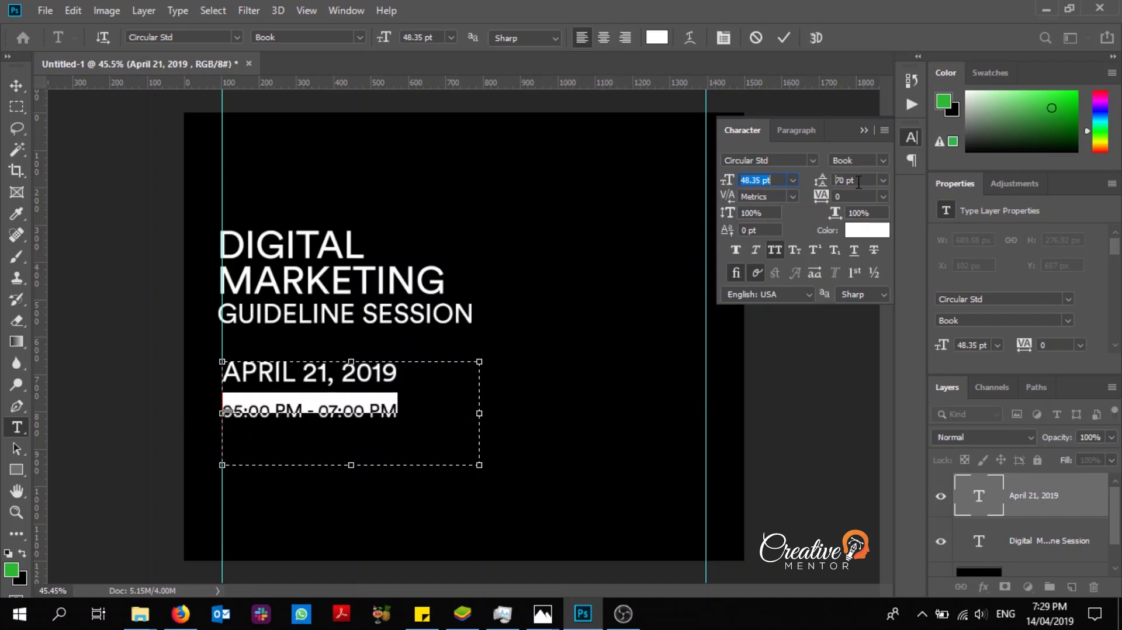
pyautogui.scroll(-5, 859, 181)
pyautogui.click(356, 374)
pyautogui.moveTo(350, 361)
pyautogui.mouseDown()
pyautogui.moveTo(355, 386)
pyautogui.moveTo(355, 372)
pyautogui.mouseUp()
pyautogui.click(468, 438)
pyautogui.write('@ ISLAMABAD PRESS CLUB')
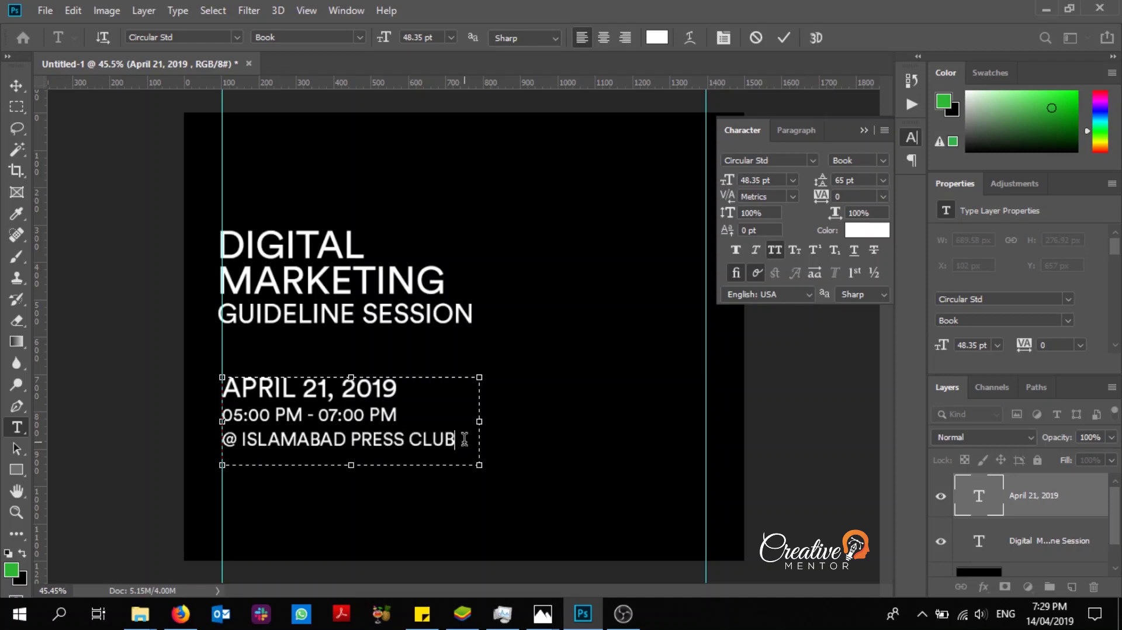
# Make the @ Islamabad Press Club venue line 43.35 pt, no All Caps, tighter leading
pyautogui.tripleClick(464, 438)
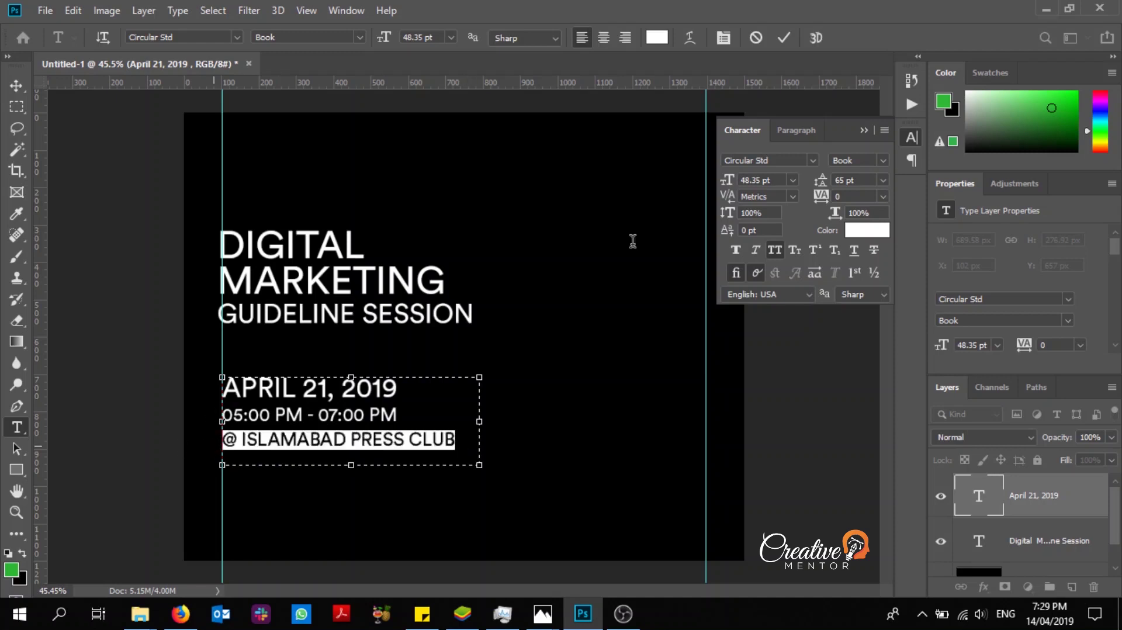
pyautogui.click(775, 255)
pyautogui.click(759, 180)
pyautogui.scroll(-5, 759, 180)
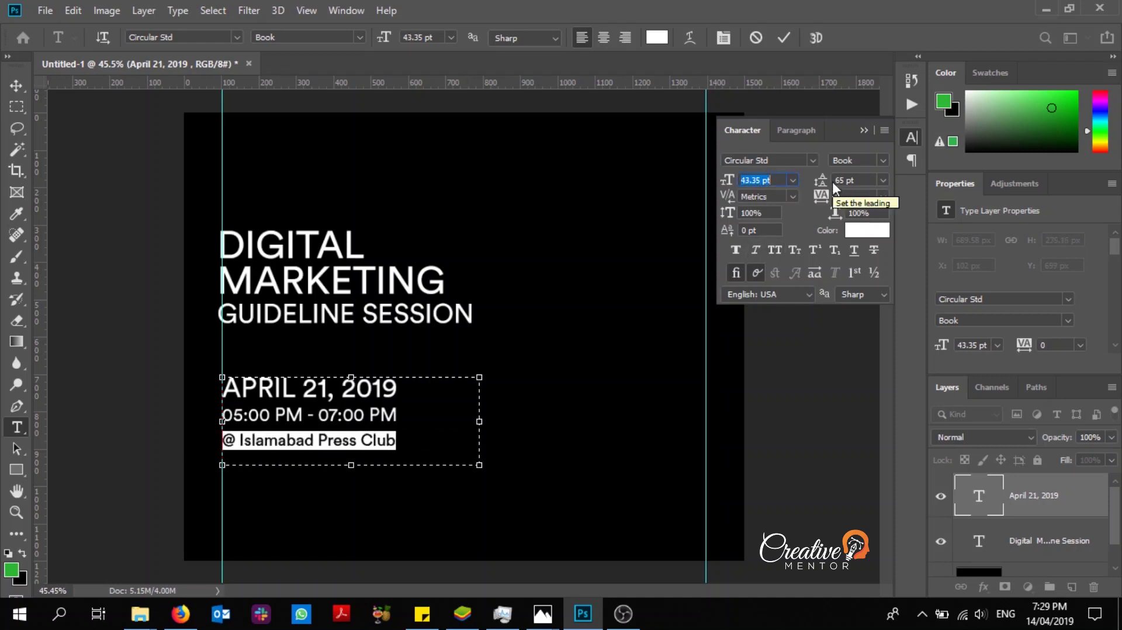
pyautogui.click(869, 182)
pyautogui.scroll(-10, 869, 182)
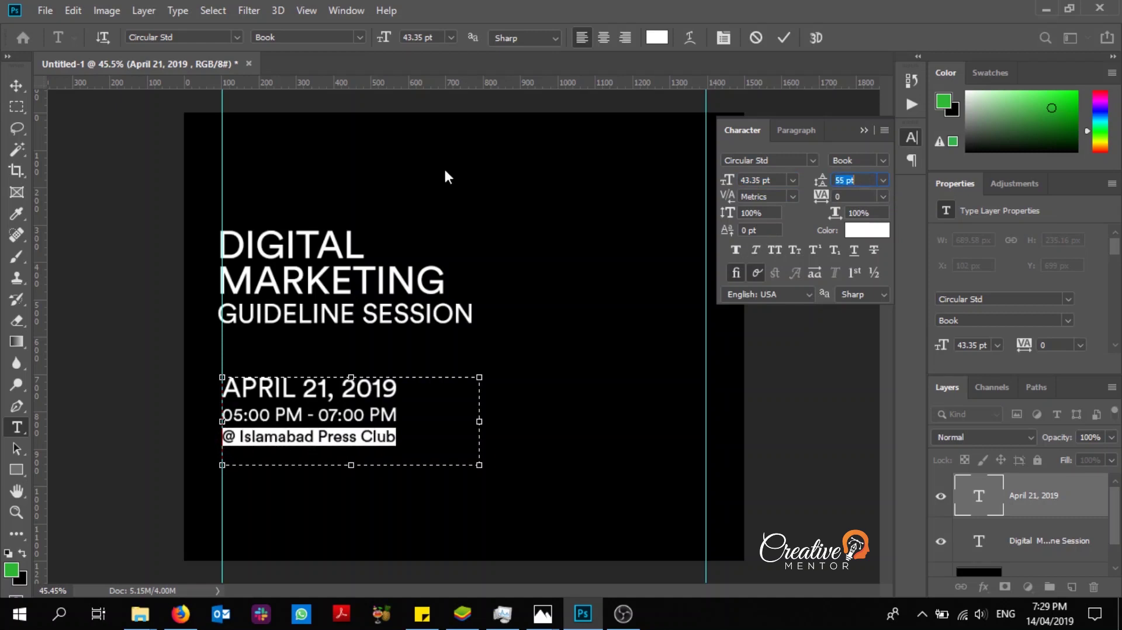
pyautogui.click(22, 86)
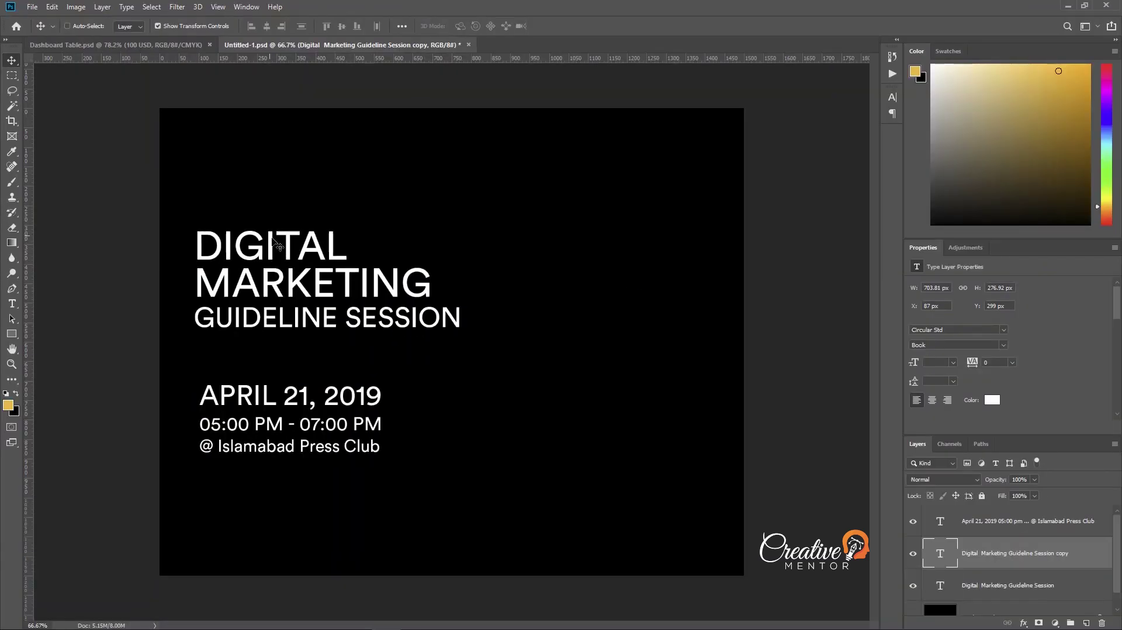
# Copy the title to the upper right and set the copy to 20 pt
pyautogui.keyDown('alt'); pyautogui.moveTo(268, 245); pyautogui.dragTo(516, 259); pyautogui.keyUp('alt')
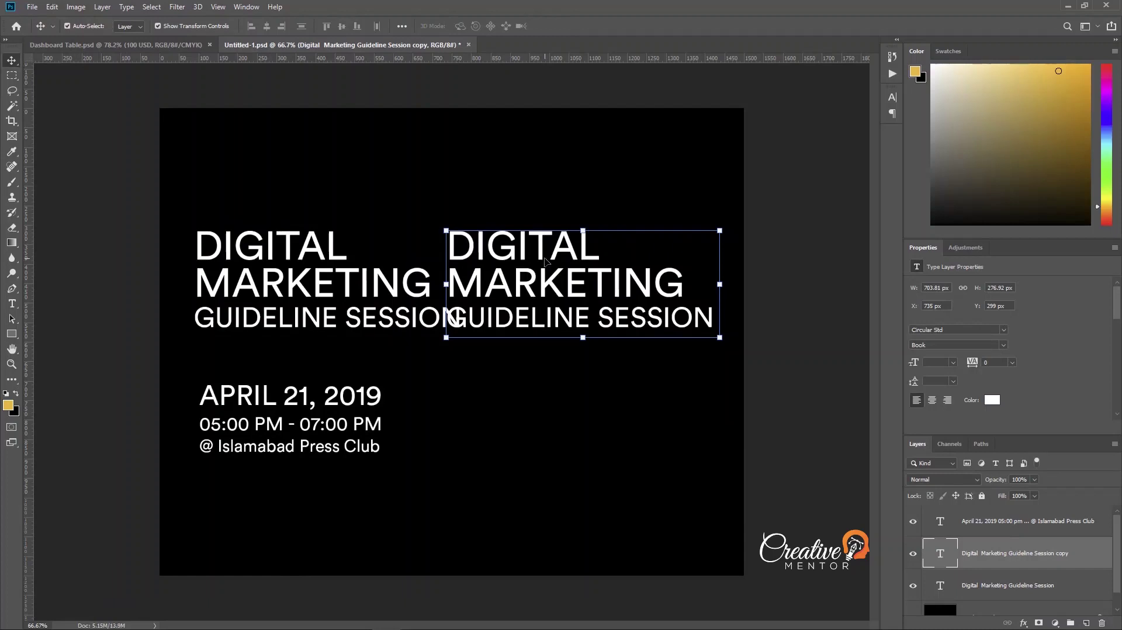
pyautogui.press('t')
pyautogui.click(520, 246)
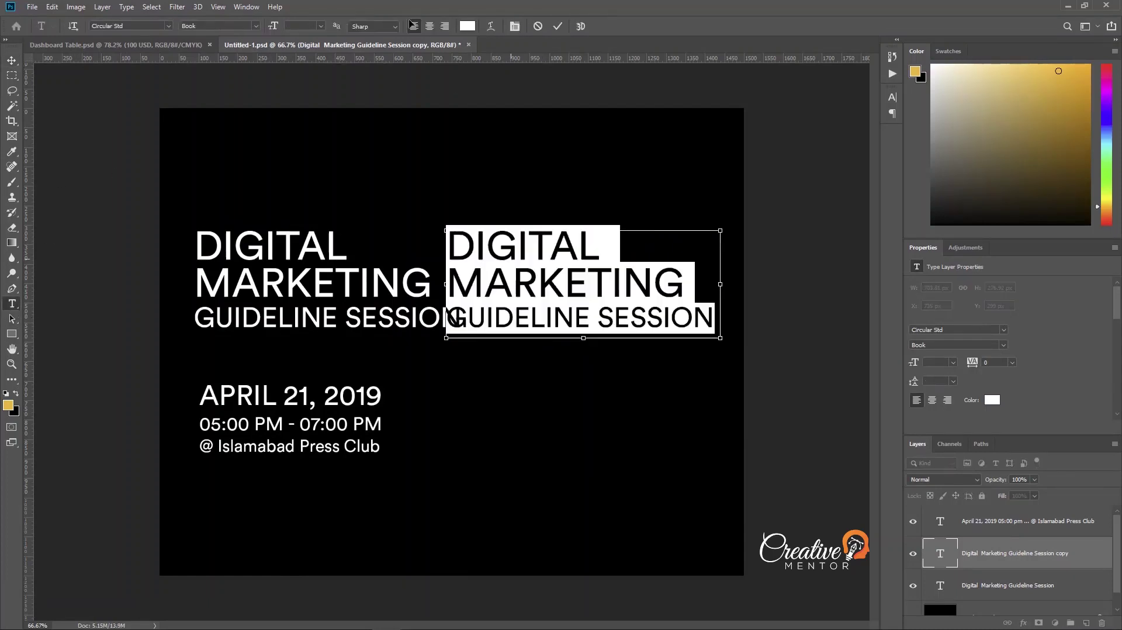
pyautogui.hotkey('ctrl', 'a')
pyautogui.click(893, 98)
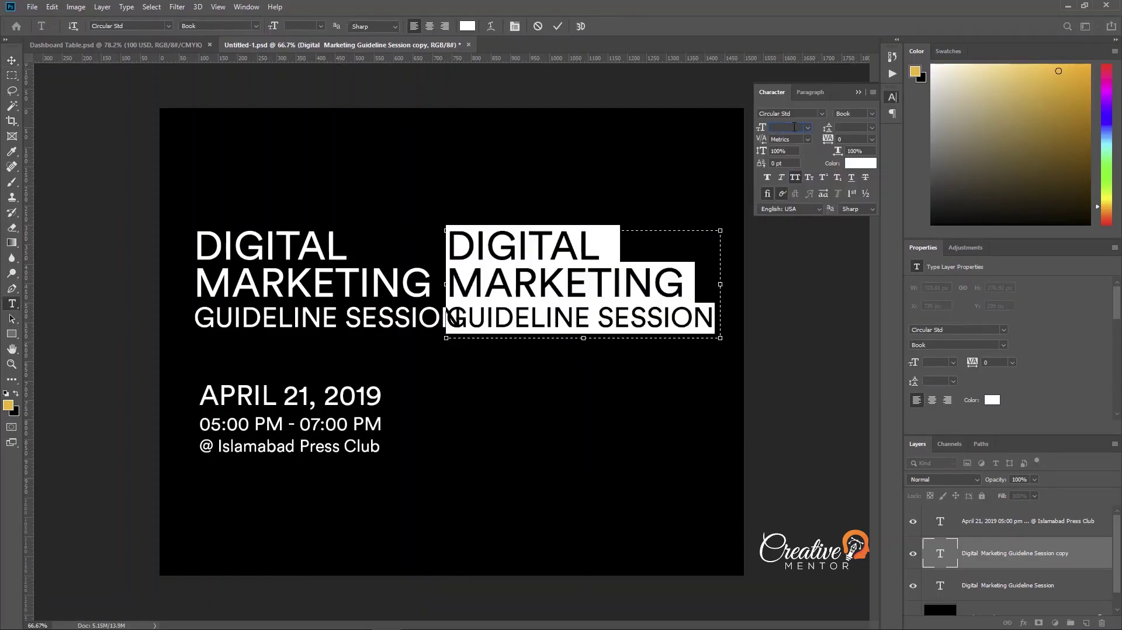
pyautogui.write('20')
pyautogui.press('Return')
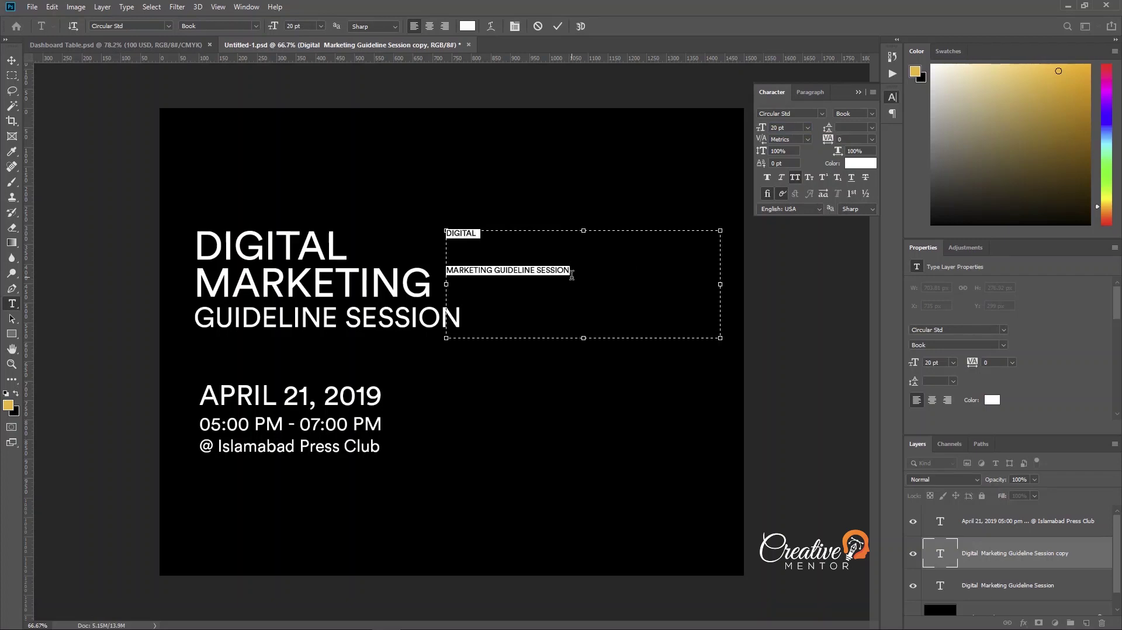
# Retype the copy as TOPIC, fit its box, nudge it left and scale it up
pyautogui.hotkey('ctrl', 'a')
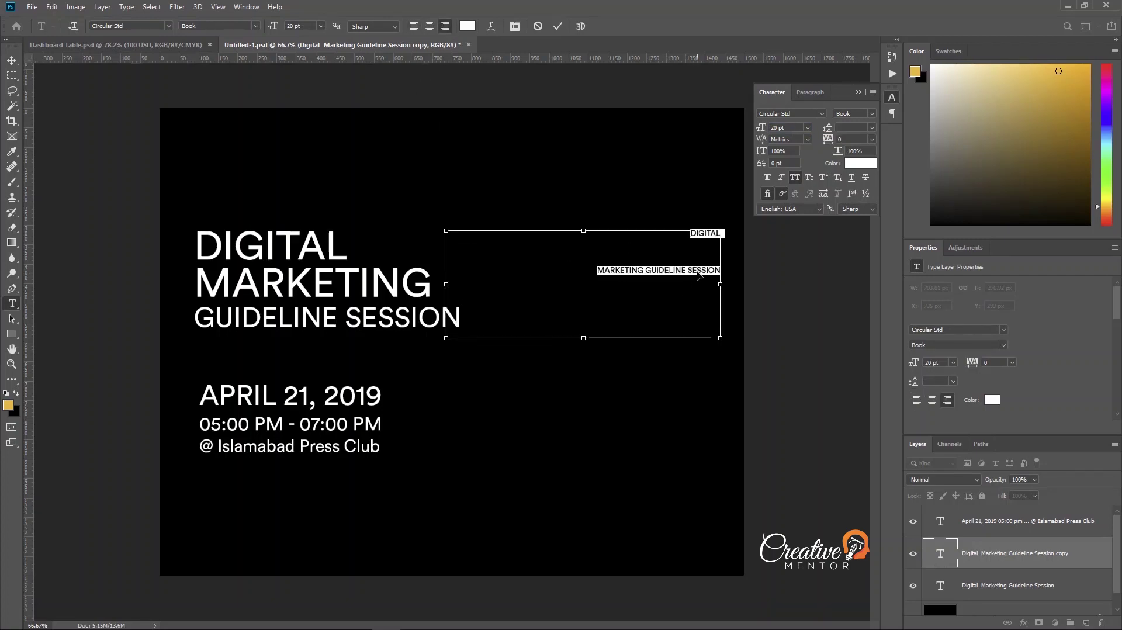
pyautogui.write('TOPIC')
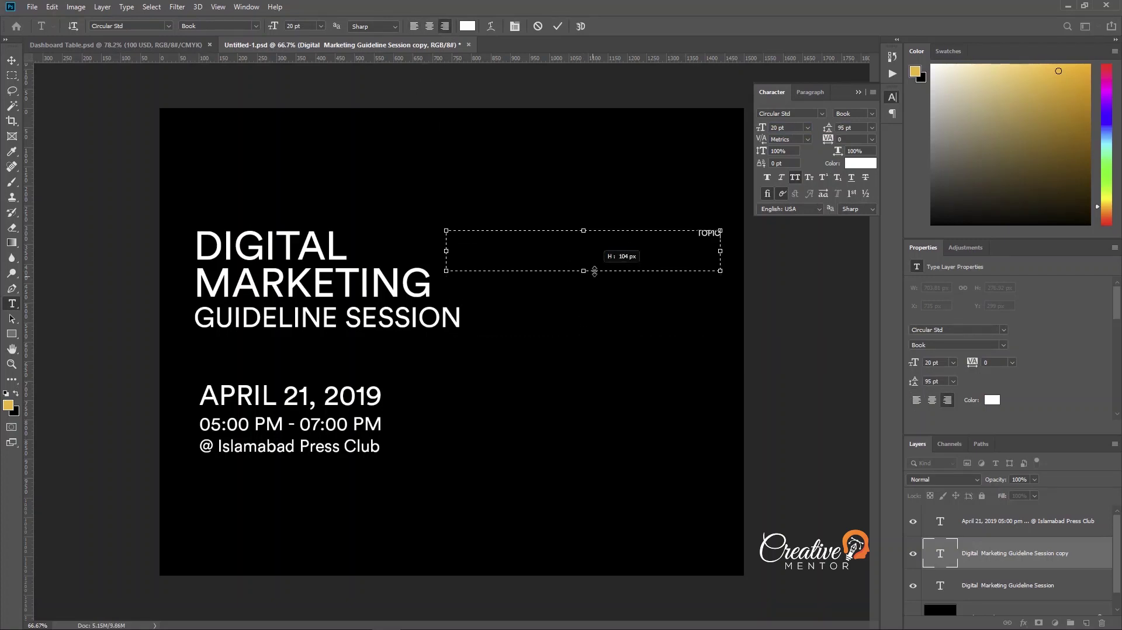
pyautogui.moveTo(596, 336); pyautogui.dragTo(584, 257)
pyautogui.moveTo(446, 245); pyautogui.dragTo(705, 249)
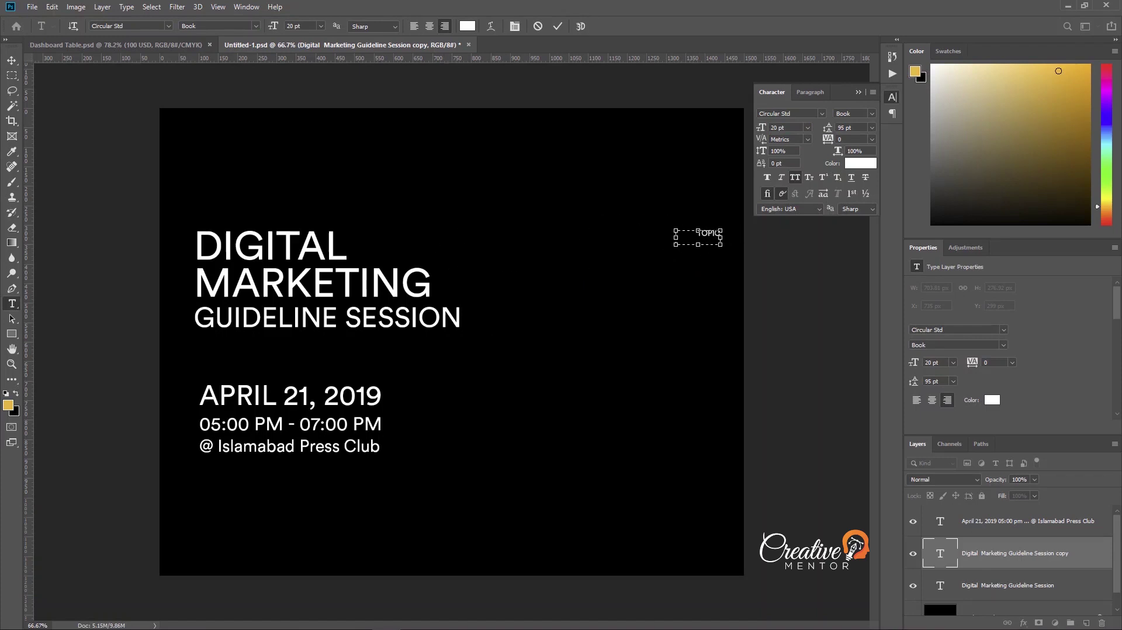
pyautogui.click(12, 60)
pyautogui.hotkey('shift', 'Left')
pyautogui.hotkey('shift', 'Left')
pyautogui.hotkey('shift', 'Left')
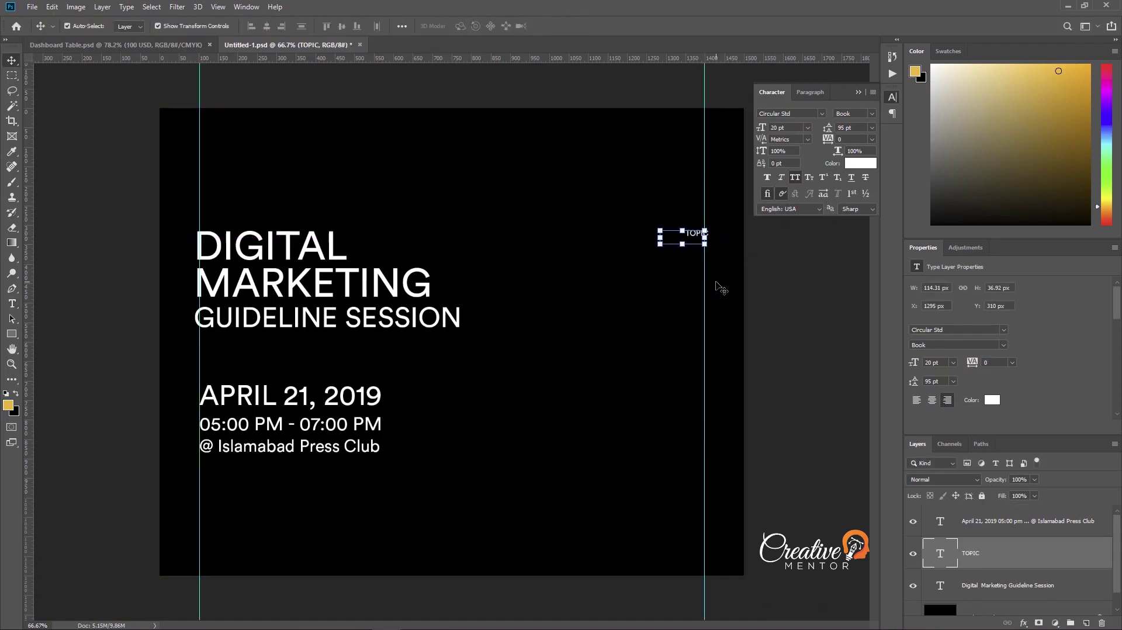
pyautogui.moveTo(667, 244); pyautogui.dragTo(641, 251)
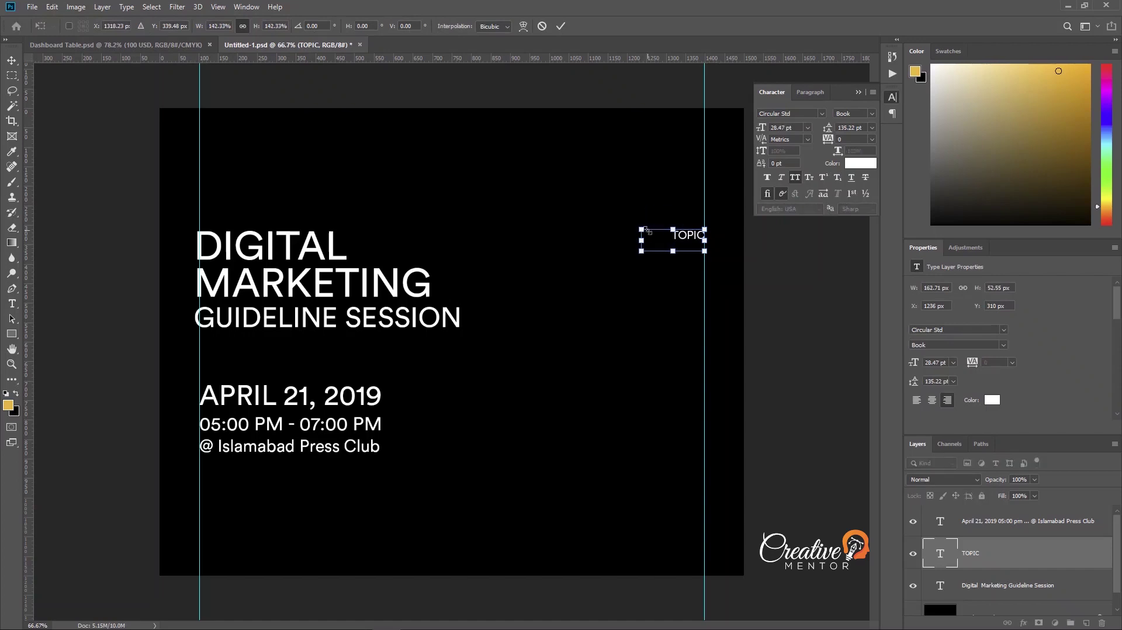
# Duplicate the headline to the upper right, keep only its DIGITAL line, and right-align it
pyautogui.click(284, 276)
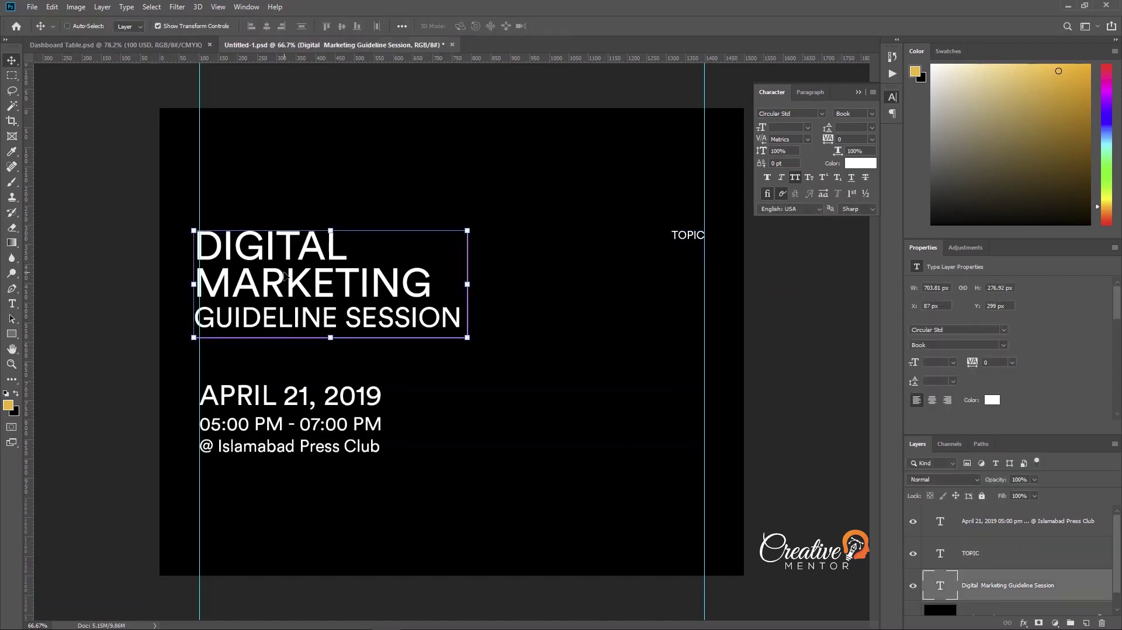
pyautogui.moveTo(275, 259); pyautogui.dragTo(503, 325)
pyautogui.doubleClick(690, 385)
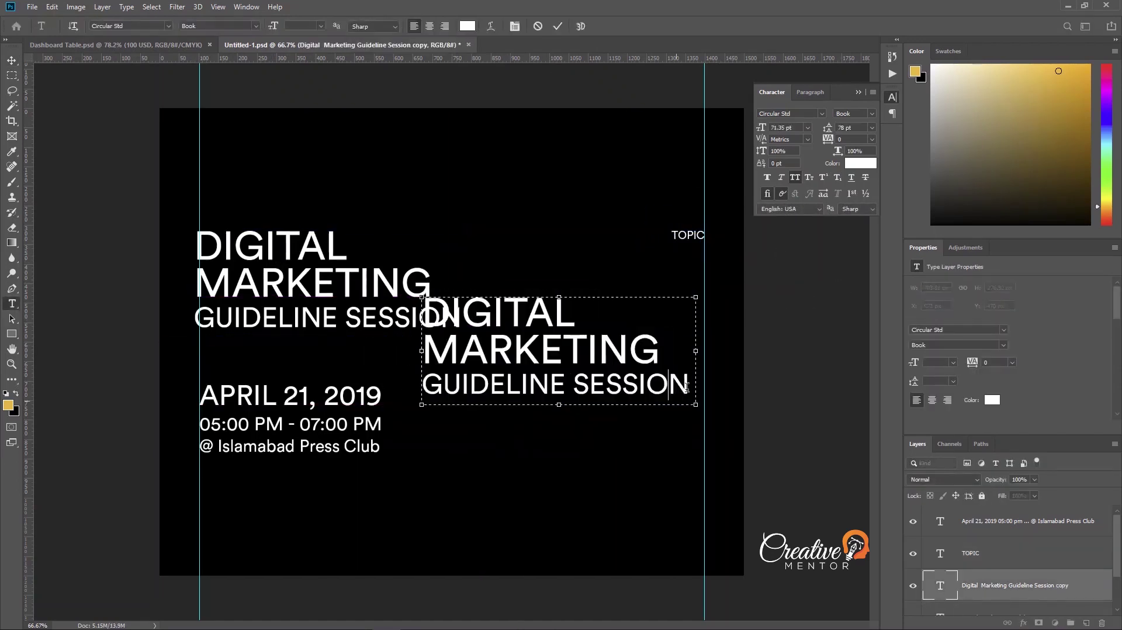
pyautogui.moveTo(689, 385); pyautogui.dragTo(366, 349)
pyautogui.press('BackSpace')
pyautogui.click(445, 25)
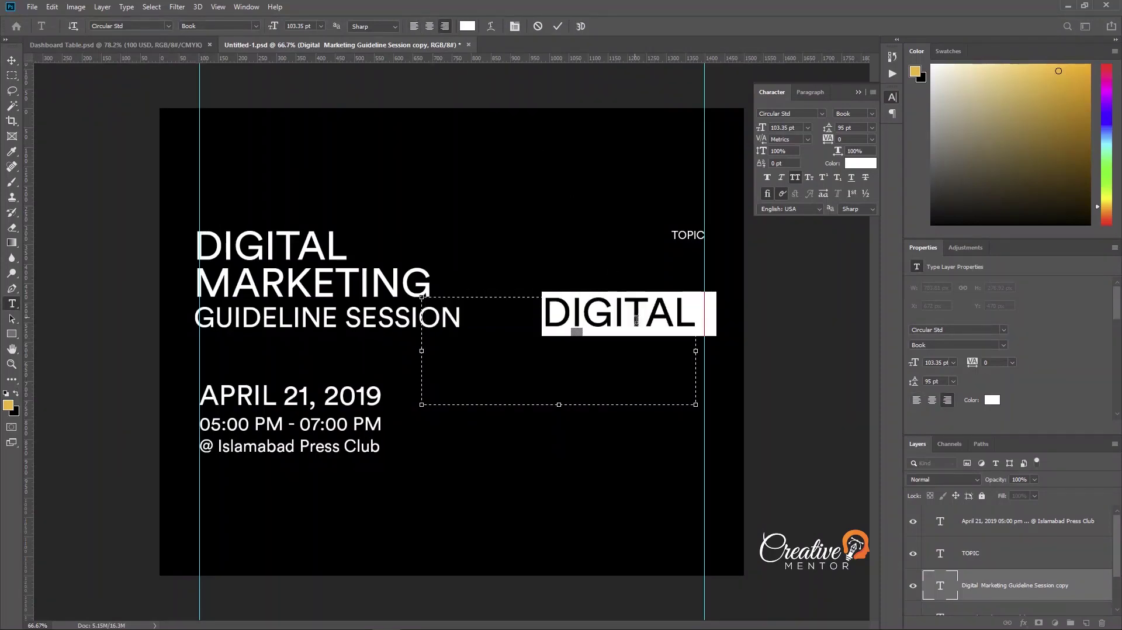
pyautogui.click(624, 329)
# Replace DIGITAL with 'FLUTER SHUTTER', broken onto two lines
pyautogui.doubleClick(643, 342)
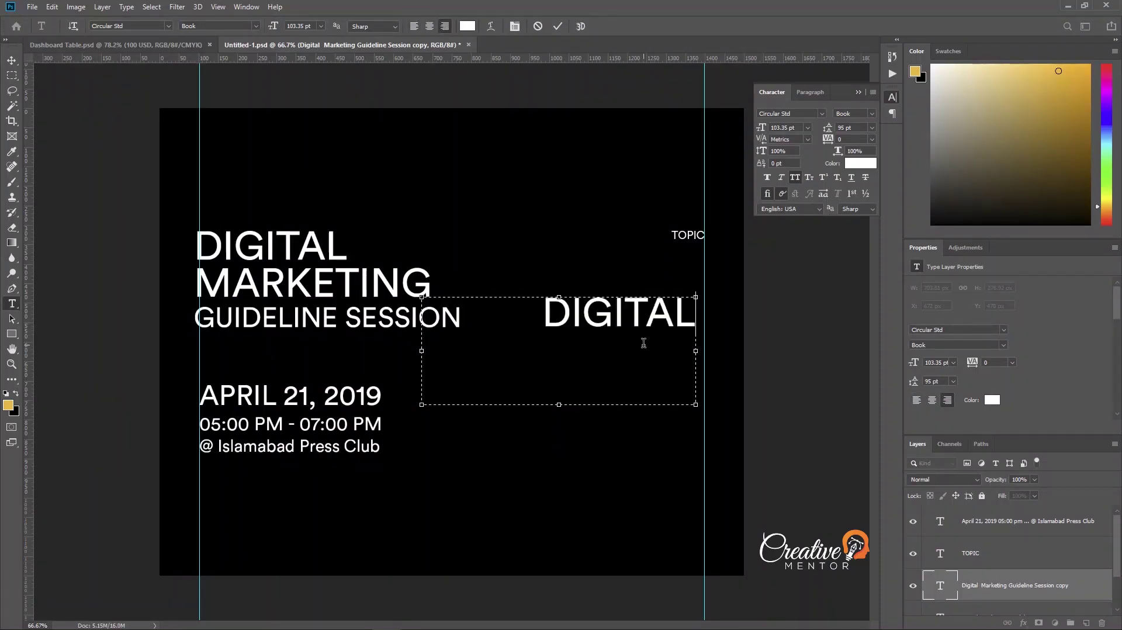
pyautogui.write('FLUTER S')
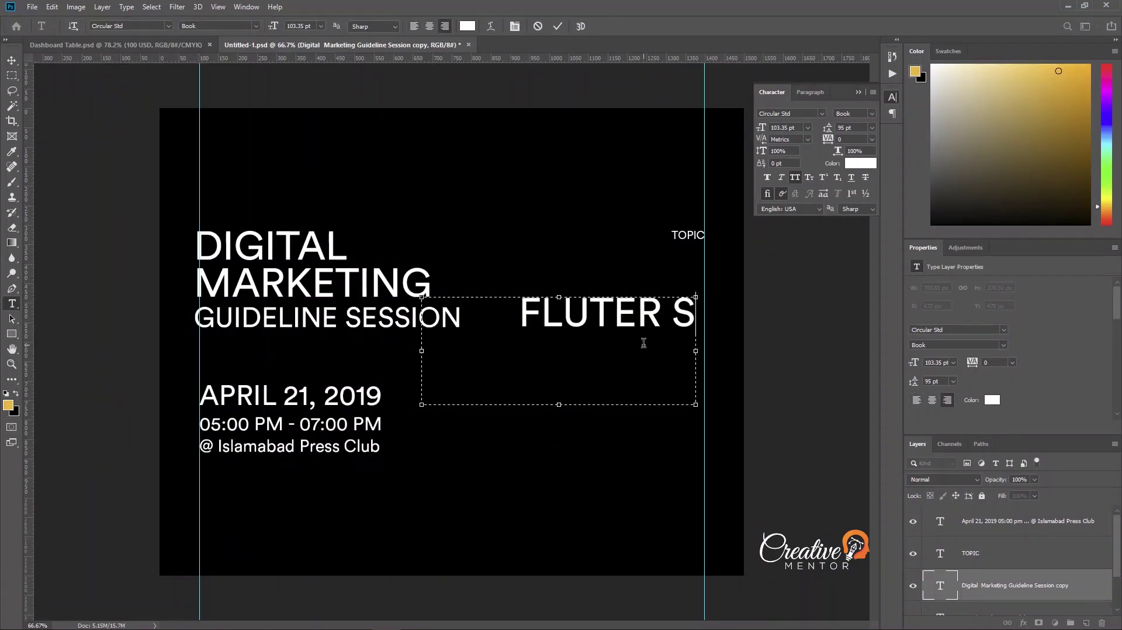
pyautogui.write('HUTTER')
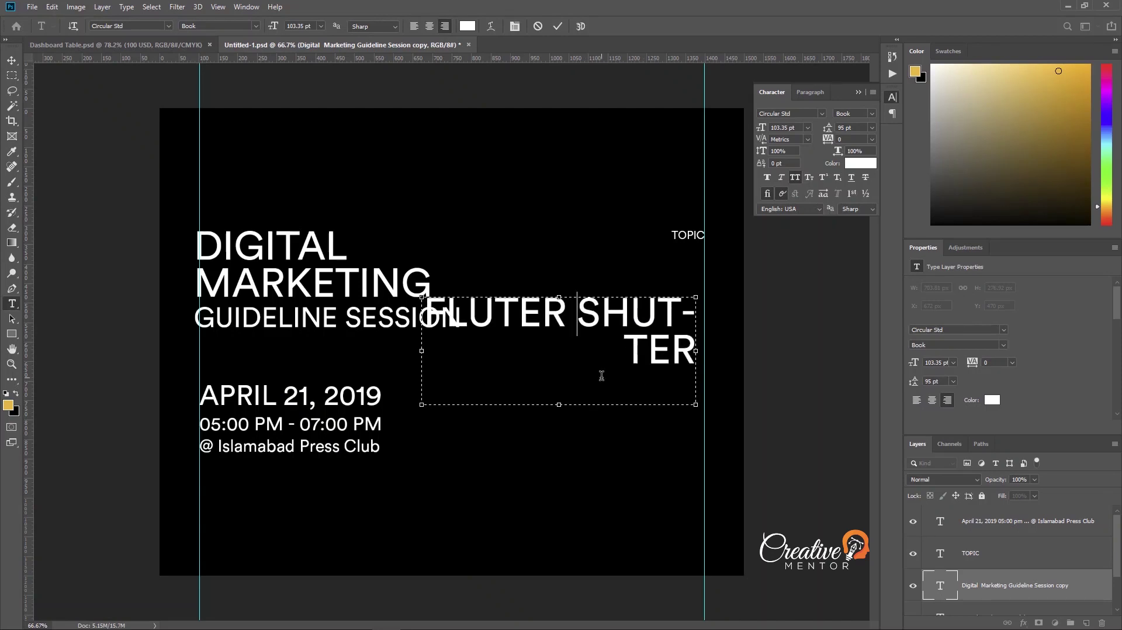
pyautogui.press('Return')
pyautogui.click(9, 59)
# Nudge the FLUTER SHUTTER title up beside the headline
pyautogui.hotkey('shift', 'Right')
pyautogui.hotkey('shift', 'Right')
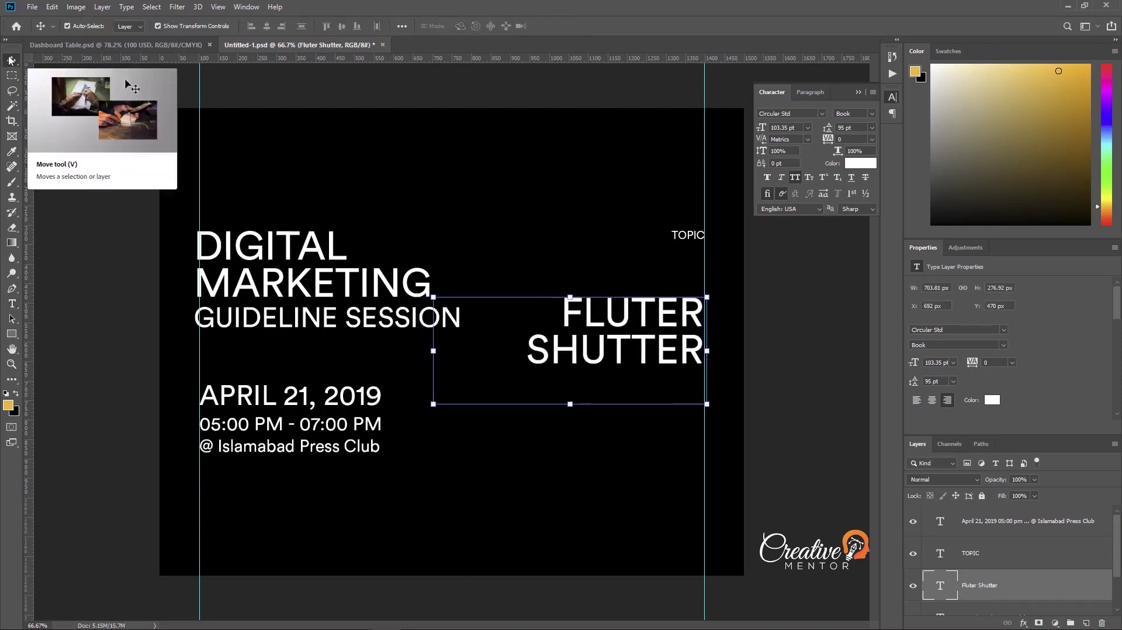
pyautogui.press('Right')
pyautogui.press('Right')
pyautogui.press('Right')
pyautogui.hotkey('shift', 'Up')
pyautogui.hotkey('shift', 'Up')
pyautogui.hotkey('shift', 'Up')
pyautogui.hotkey('shift', 'Up')
pyautogui.hotkey('shift', 'Up')
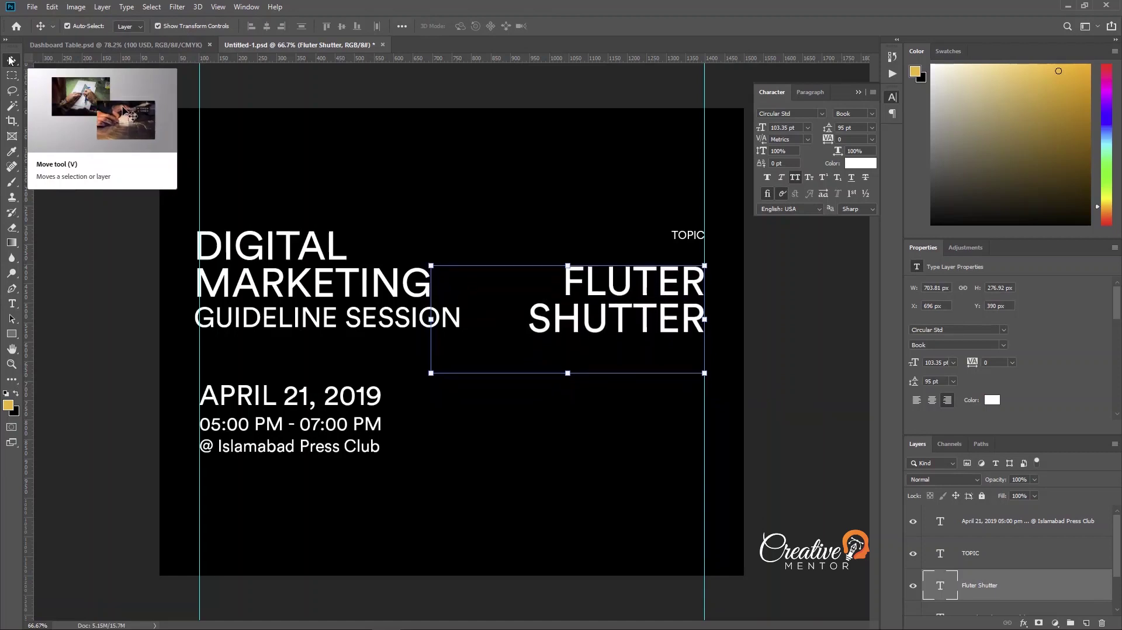
pyautogui.hotkey('shift', 'Up')
pyautogui.hotkey('shift', 'Up')
pyautogui.hotkey('shift', 'Up')
pyautogui.hotkey('shift', 'Up')
pyautogui.press('Down')
pyautogui.press('Down')
pyautogui.press('Down')
pyautogui.press('Down')
pyautogui.press('Down')
pyautogui.press('Down')
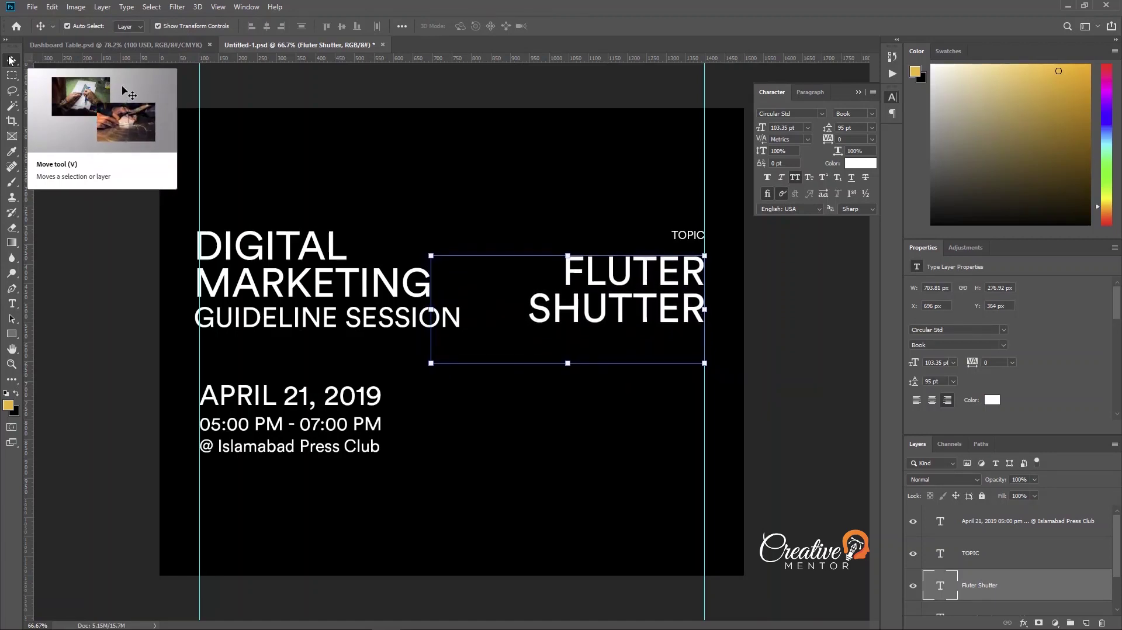
pyautogui.press('Down')
pyautogui.press('Down')
pyautogui.press('Down')
pyautogui.press('Down')
pyautogui.press('Down')
pyautogui.press('Down')
pyautogui.press('Down')
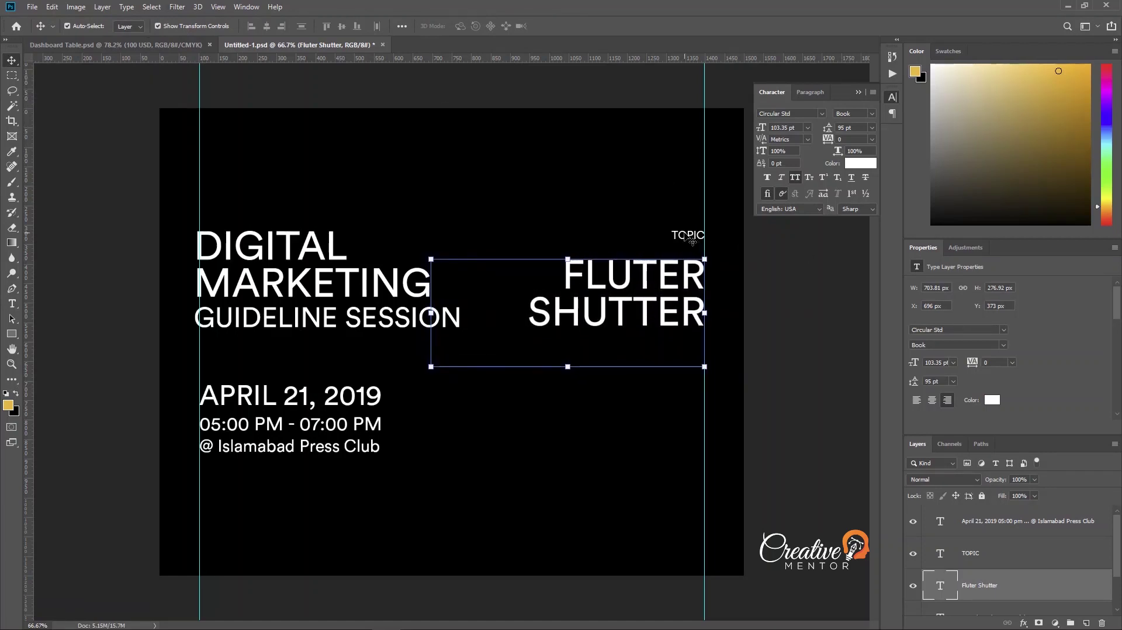
# Align TOPIC and the title to a guide at the headline's top, then hide guides
pyautogui.keyDown('shift'); pyautogui.click(687, 235); pyautogui.keyUp('shift')
pyautogui.hotkey('shift', 'Up')
pyautogui.hotkey('shift', 'Up')
pyautogui.hotkey('shift', 'Up')
pyautogui.hotkey('shift', 'Up')
pyautogui.hotkey('shift', 'Up')
pyautogui.hotkey('shift', 'Up')
pyautogui.hotkey('shift', 'Up')
pyautogui.hotkey('shift', 'Up')
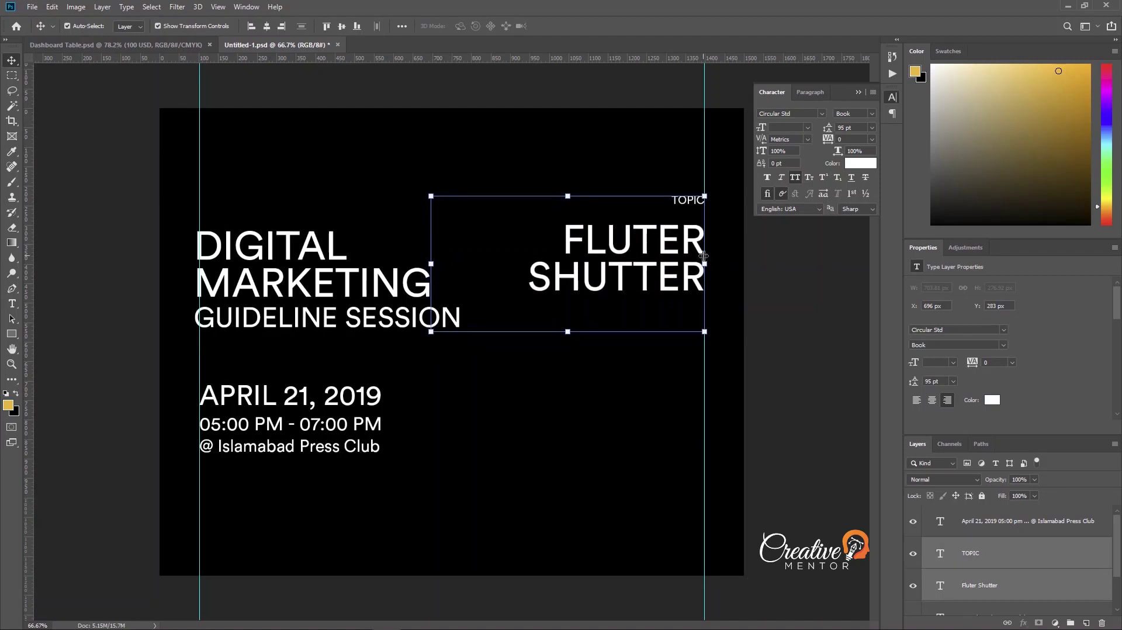
pyautogui.moveTo(525, 59); pyautogui.dragTo(528, 231)
pyautogui.hotkey('shift', 'Down')
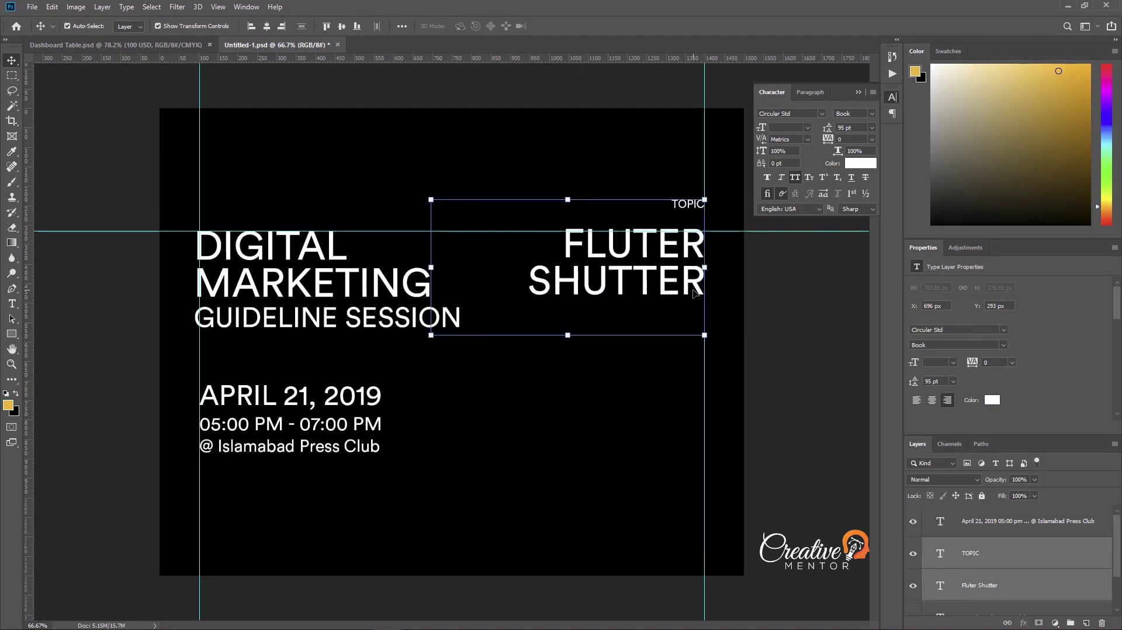
pyautogui.click(814, 295)
pyautogui.click(688, 210)
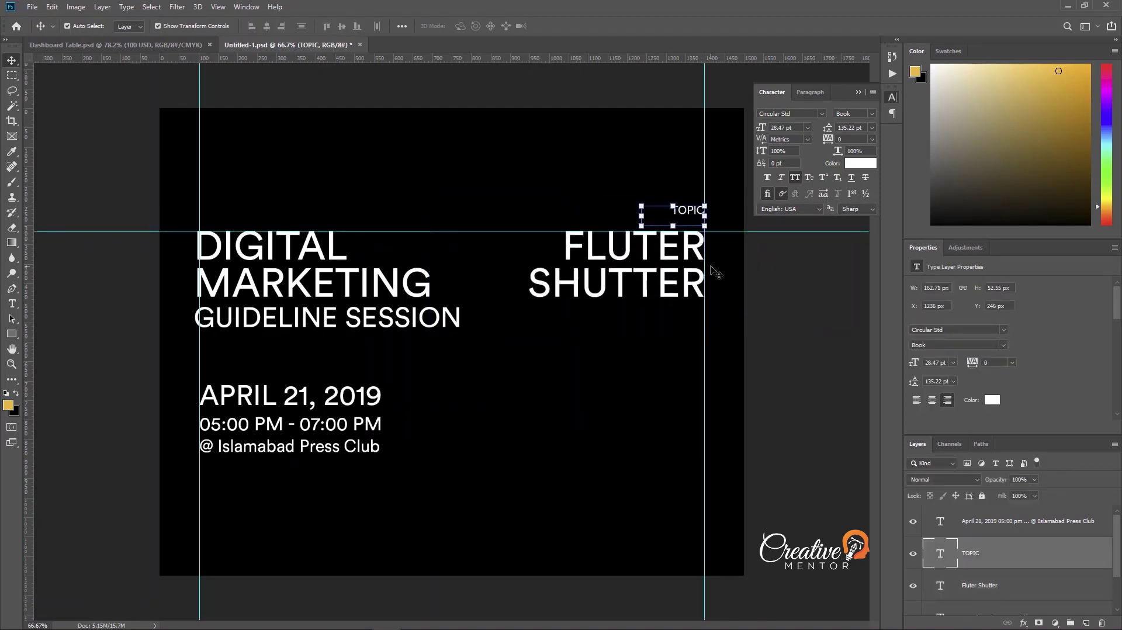
pyautogui.click(824, 344)
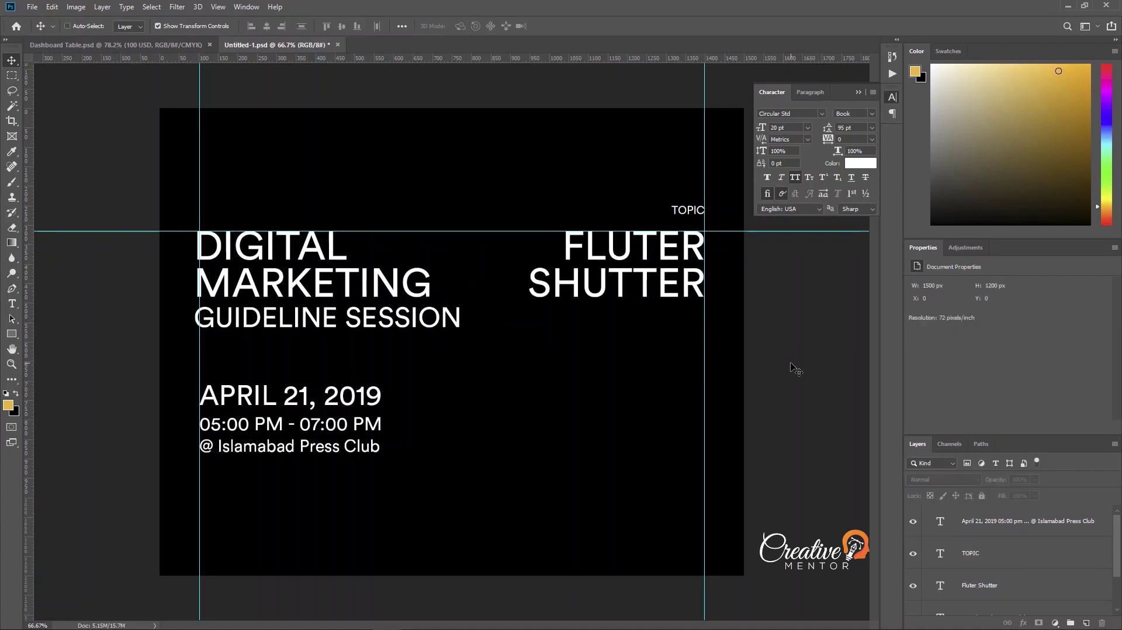
pyautogui.hotkey('ctrl', ';')
# Set the headline's DIGITAL MARKETING lines to Circular Std Bold
pyautogui.click(348, 283)
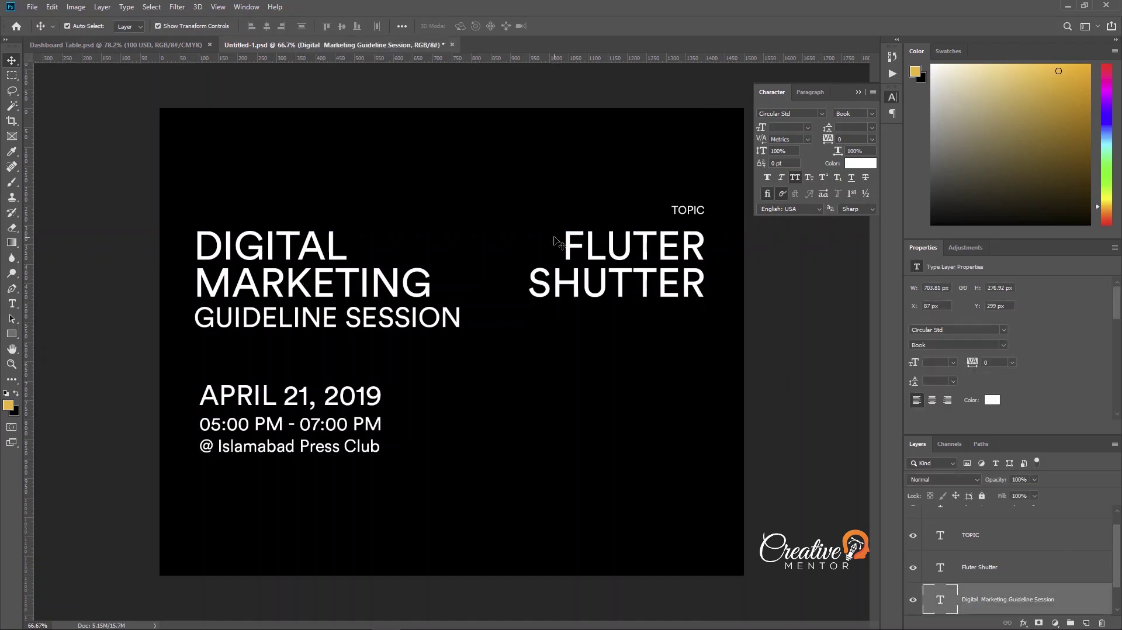
pyautogui.doubleClick(312, 271)
pyautogui.moveTo(442, 292); pyautogui.dragTo(193, 236)
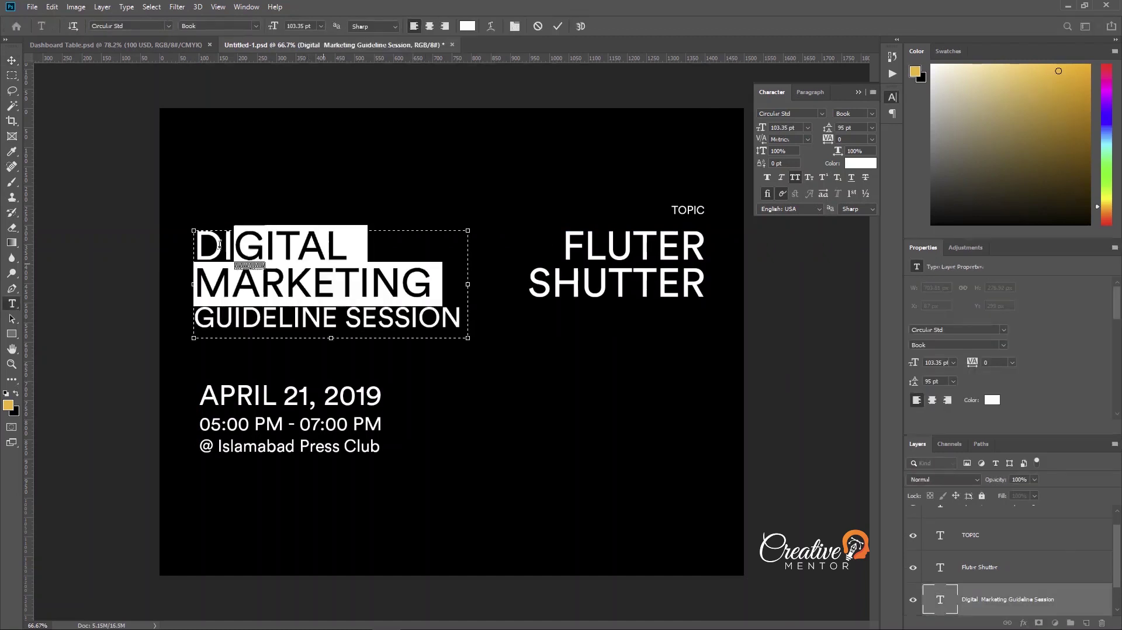
pyautogui.click(853, 113)
pyautogui.click(848, 142)
# Keep GUIDELINE SESSION at Book weight and commit the headline edits
pyautogui.click(354, 269)
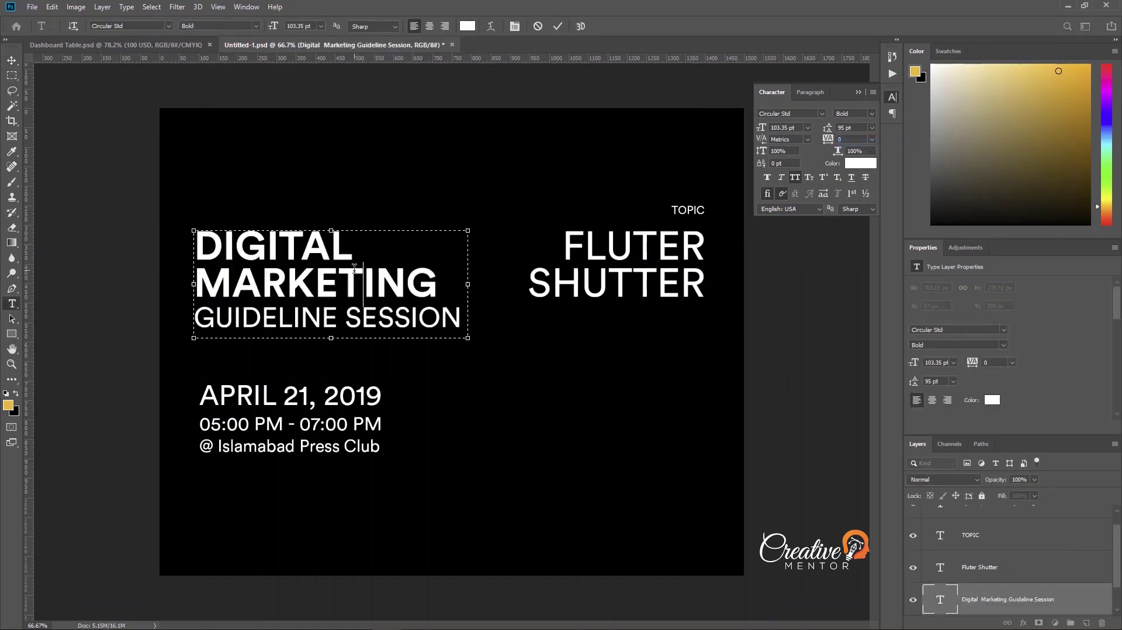
pyautogui.moveTo(468, 317); pyautogui.dragTo(177, 321)
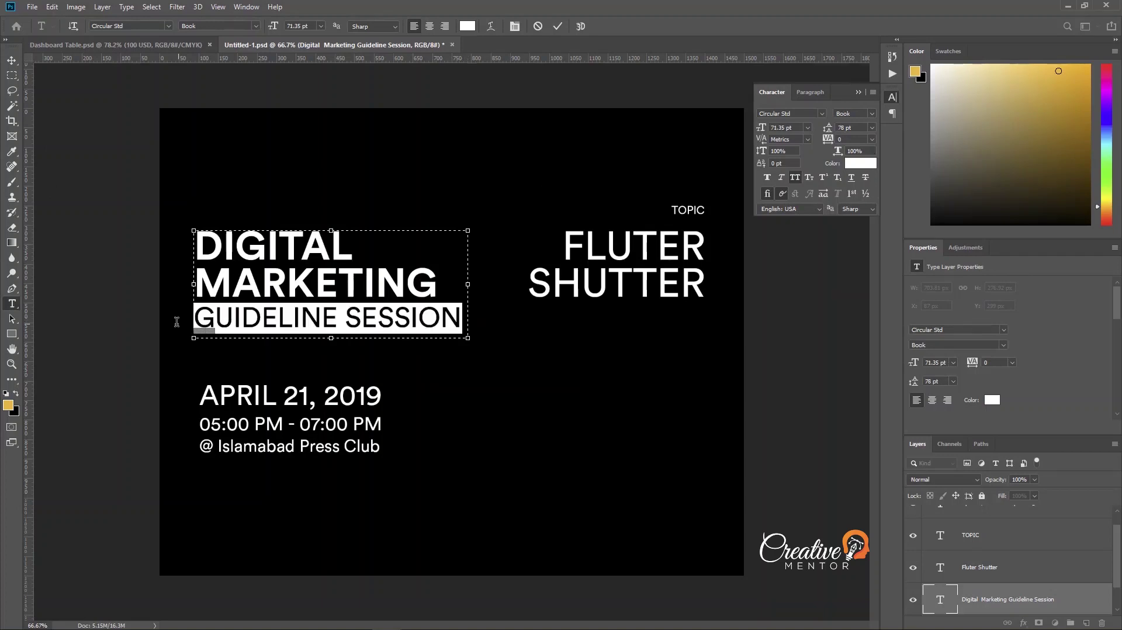
pyautogui.click(853, 113)
pyautogui.click(847, 117)
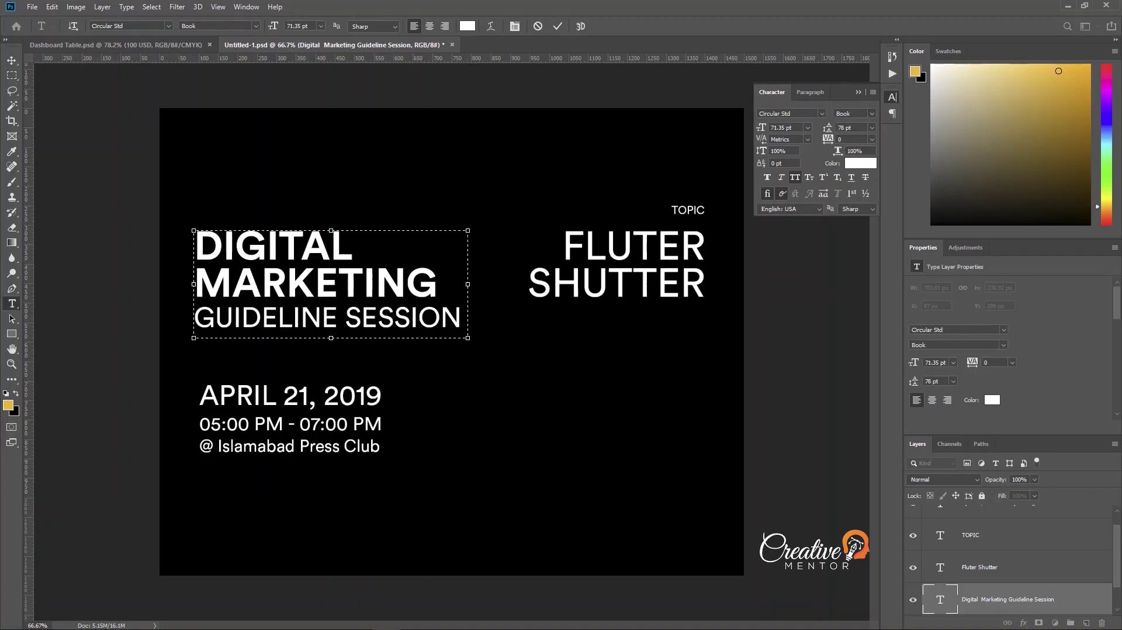
pyautogui.click(12, 60)
pyautogui.click(678, 252)
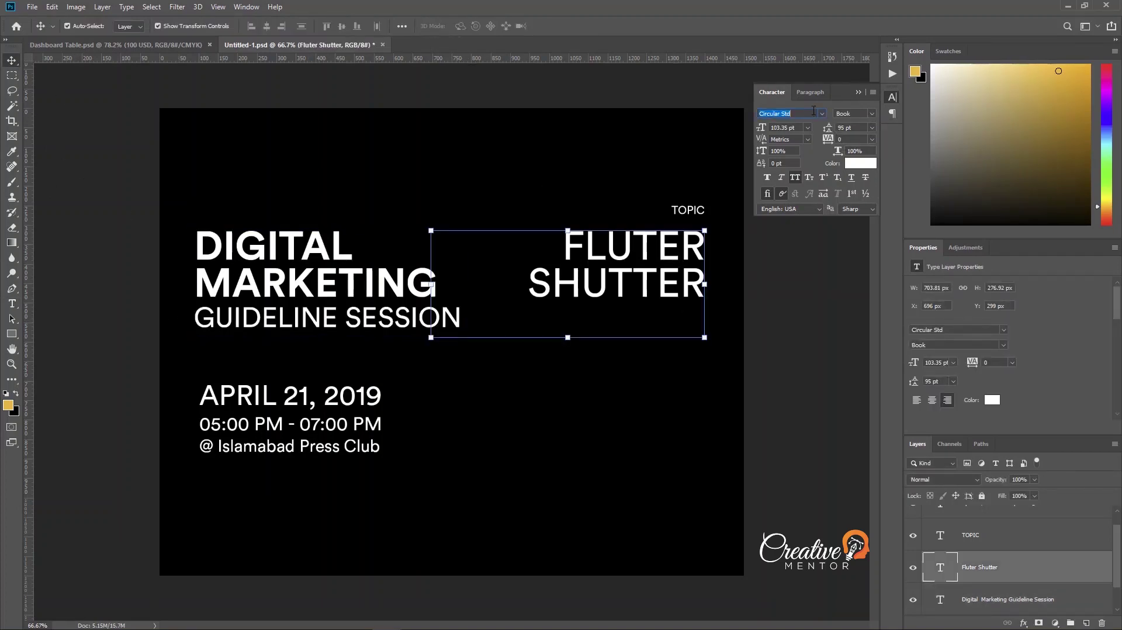
# Restyle FLUTER SHUTTER in Agency FB Bold at 85.58 pt on a single line
pyautogui.click(821, 113)
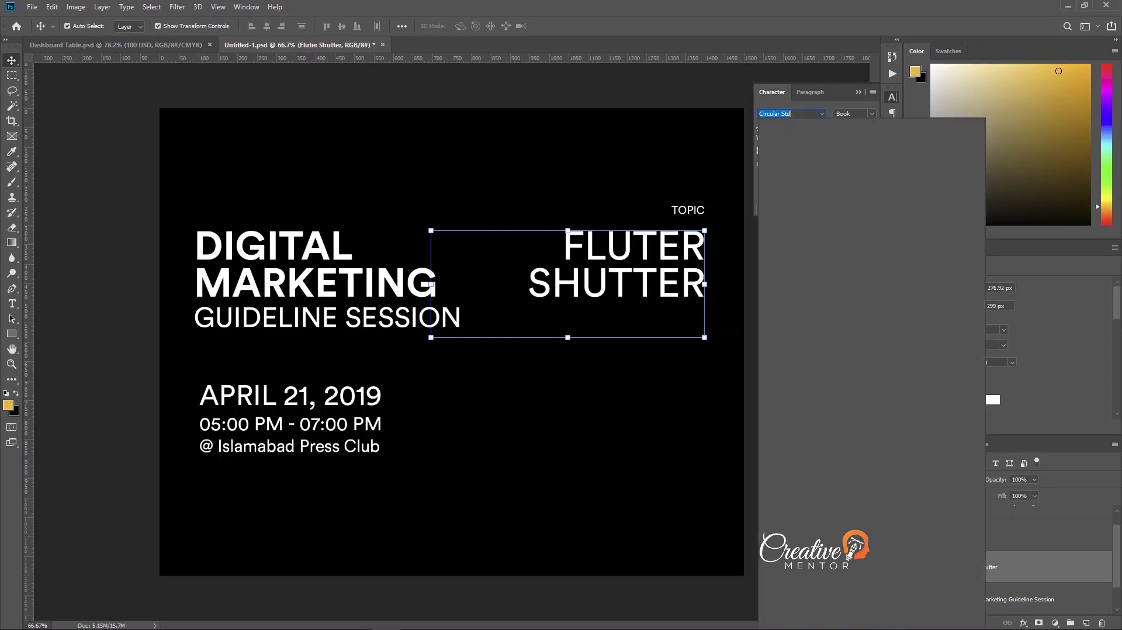
pyautogui.write('Agency FB')
pyautogui.moveTo(430, 338); pyautogui.dragTo(420, 342)
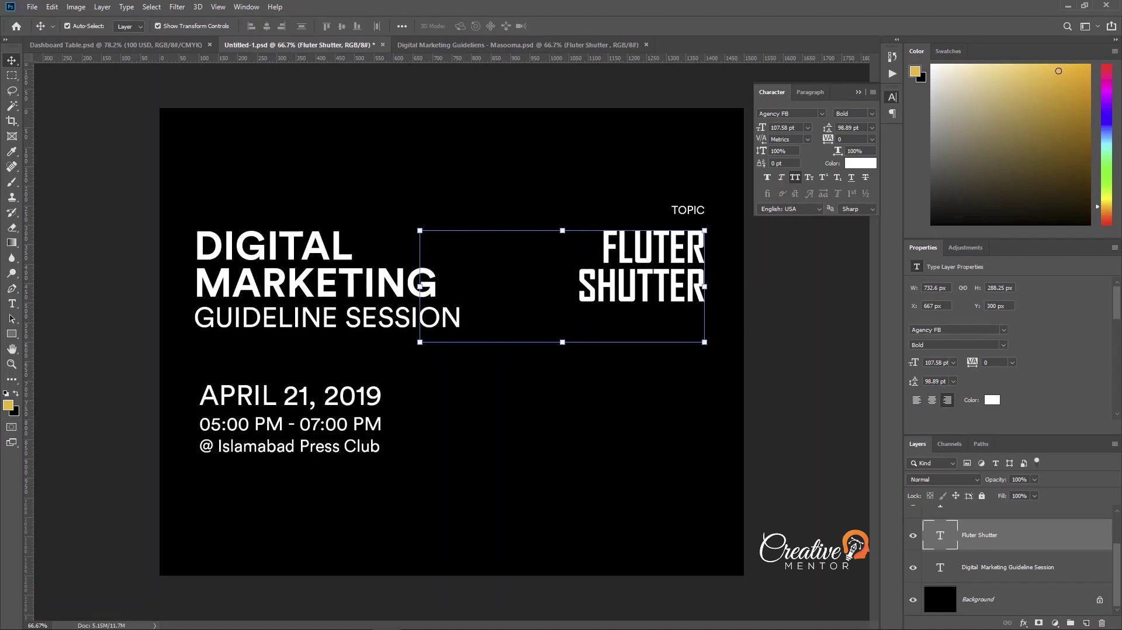
pyautogui.click(690, 343)
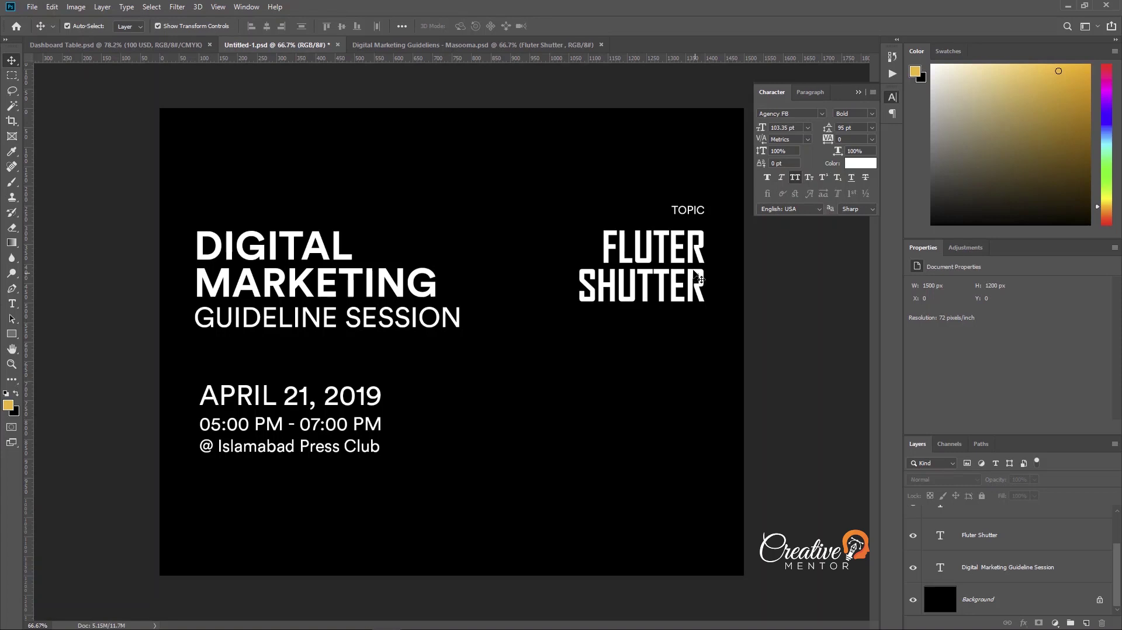
pyautogui.doubleClick(698, 278)
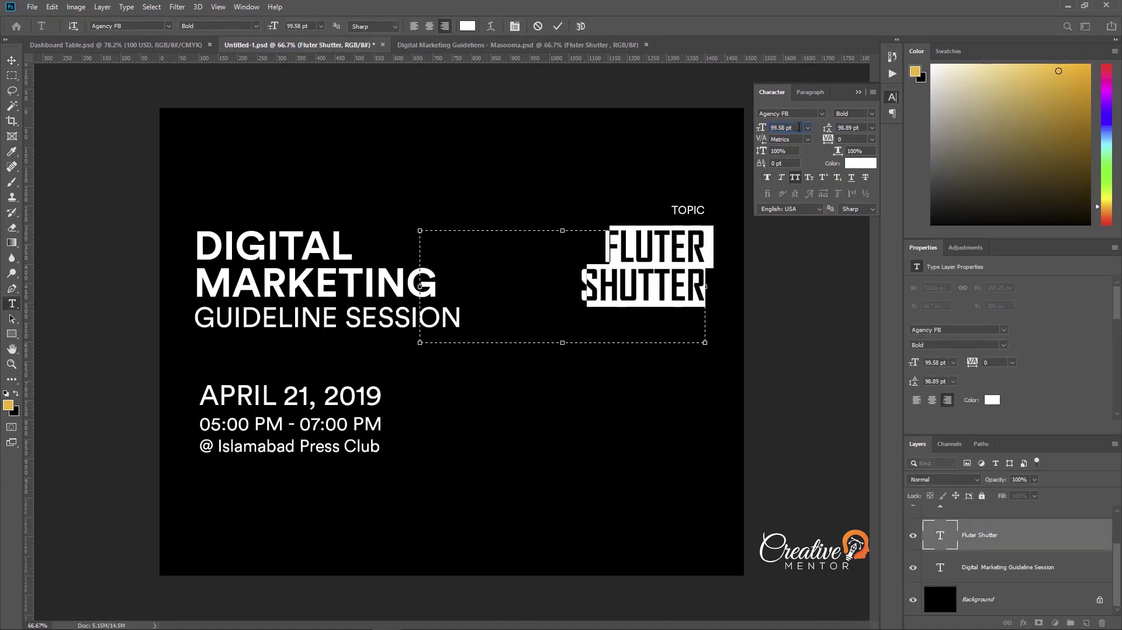
pyautogui.scroll(-7, 799, 127)
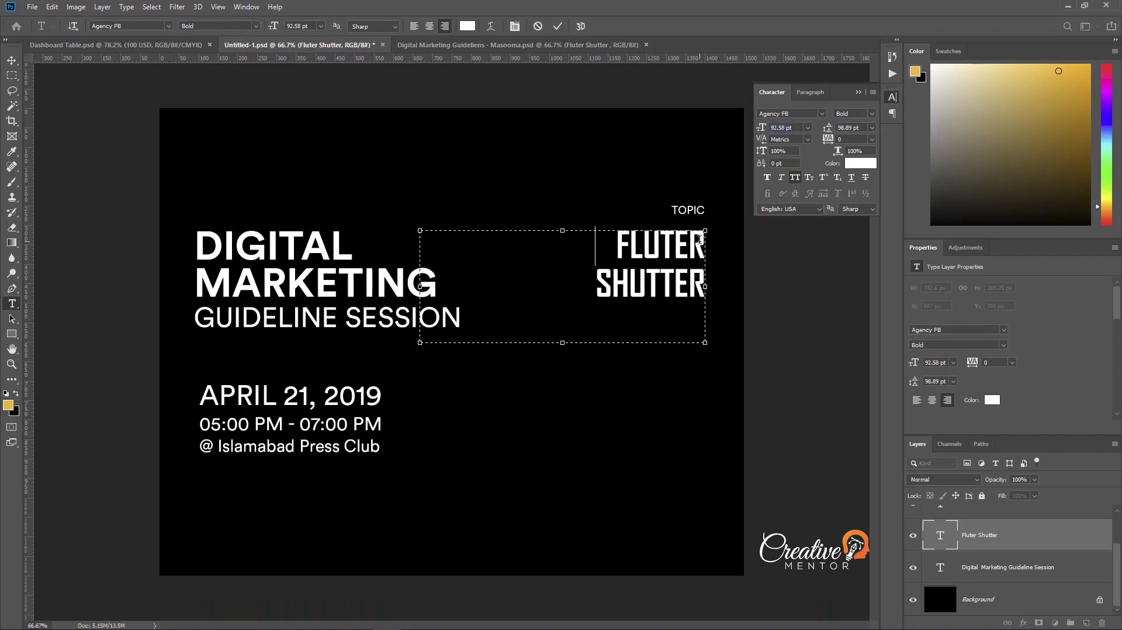
pyautogui.press('BackSpace')
pyautogui.hotkey('ctrl', 'a')
pyautogui.scroll(-7, 799, 128)
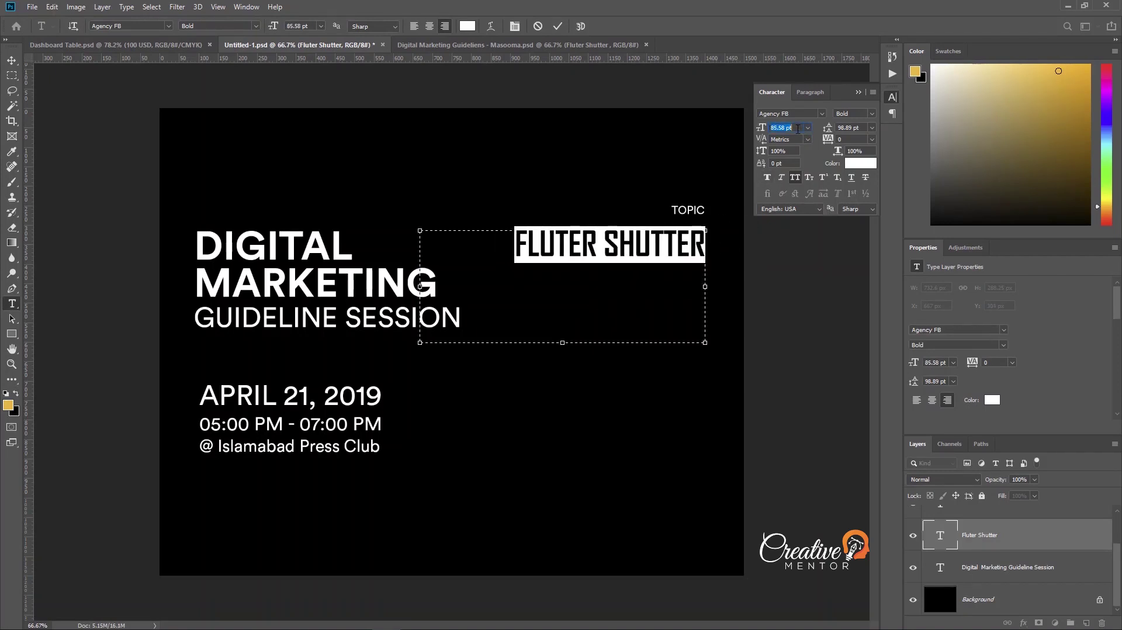
pyautogui.click(12, 61)
pyautogui.click(441, 320)
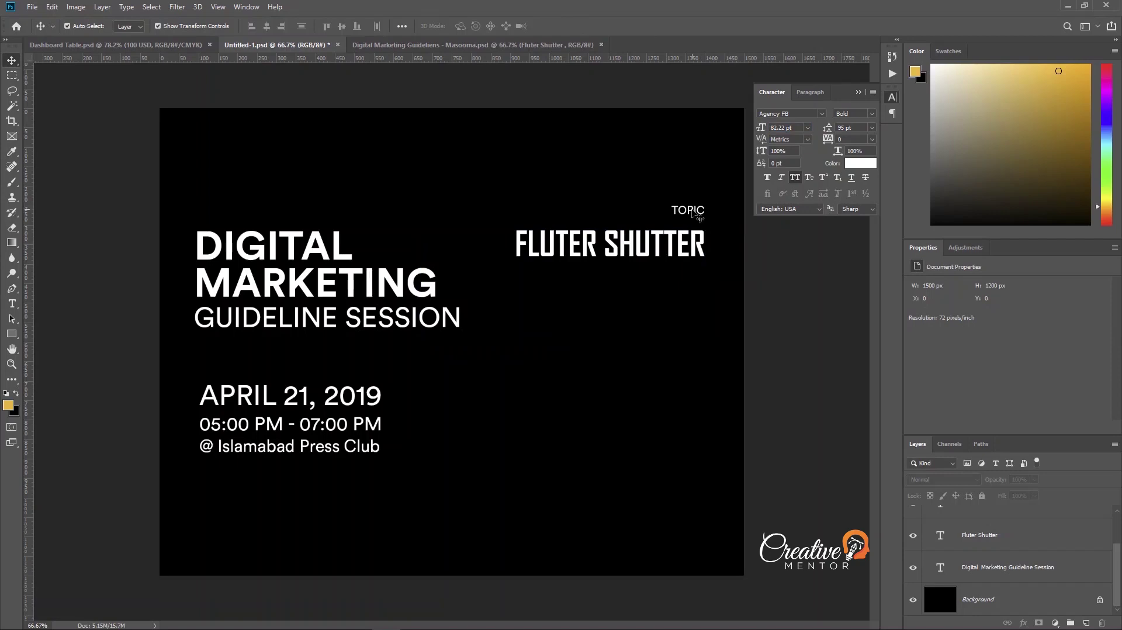
# Nudge the TOPIC label down and add empty Layer 1 above the title
pyautogui.hotkey('ctrl', ';')
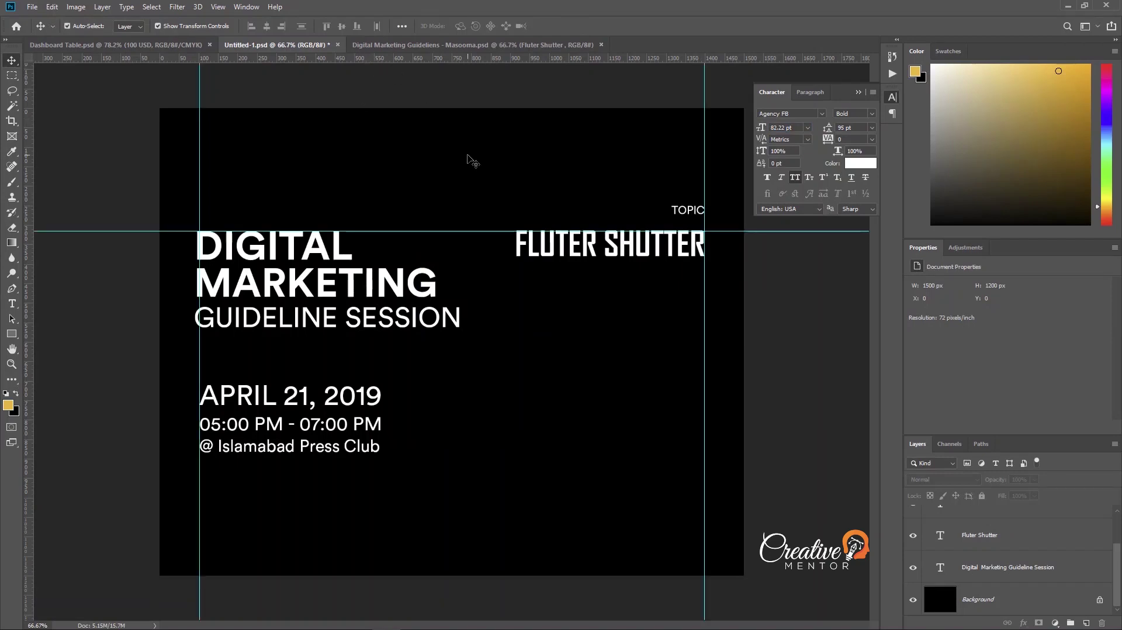
pyautogui.keyDown('ctrl'); pyautogui.click(672, 211); pyautogui.keyUp('ctrl')
pyautogui.hotkey('shift', 'Down')
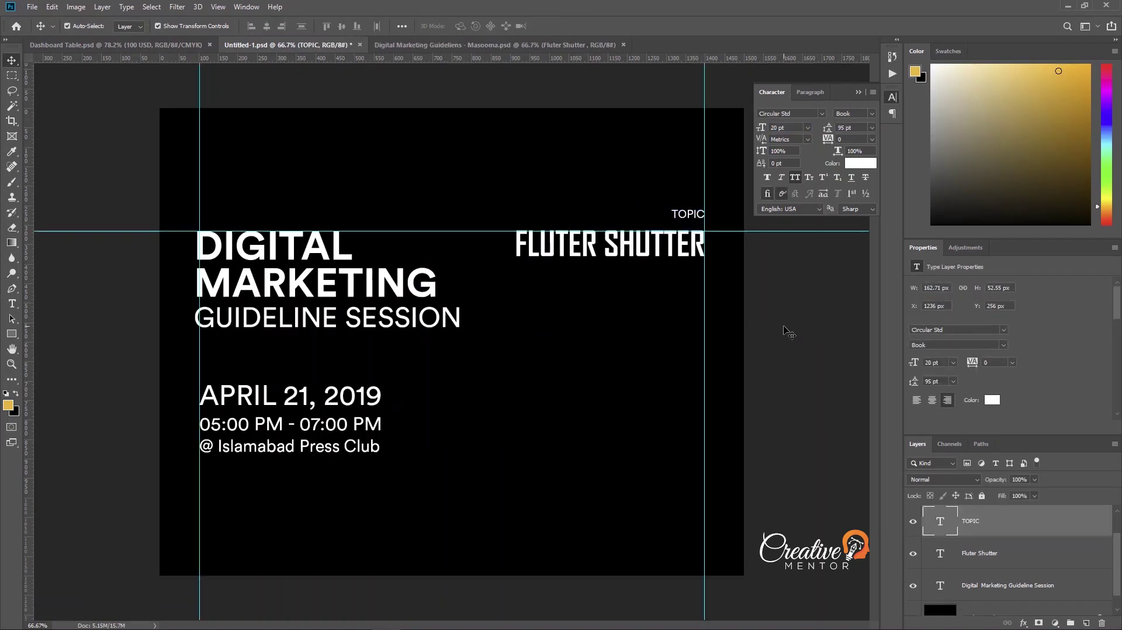
pyautogui.click(785, 330)
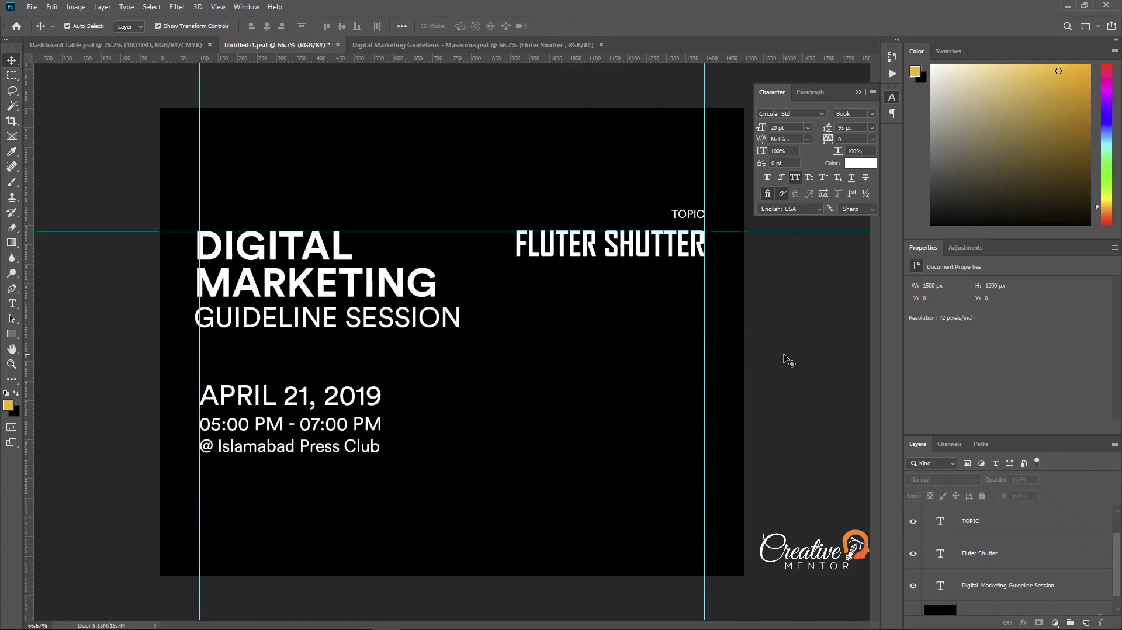
pyautogui.hotkey('ctrl', ';')
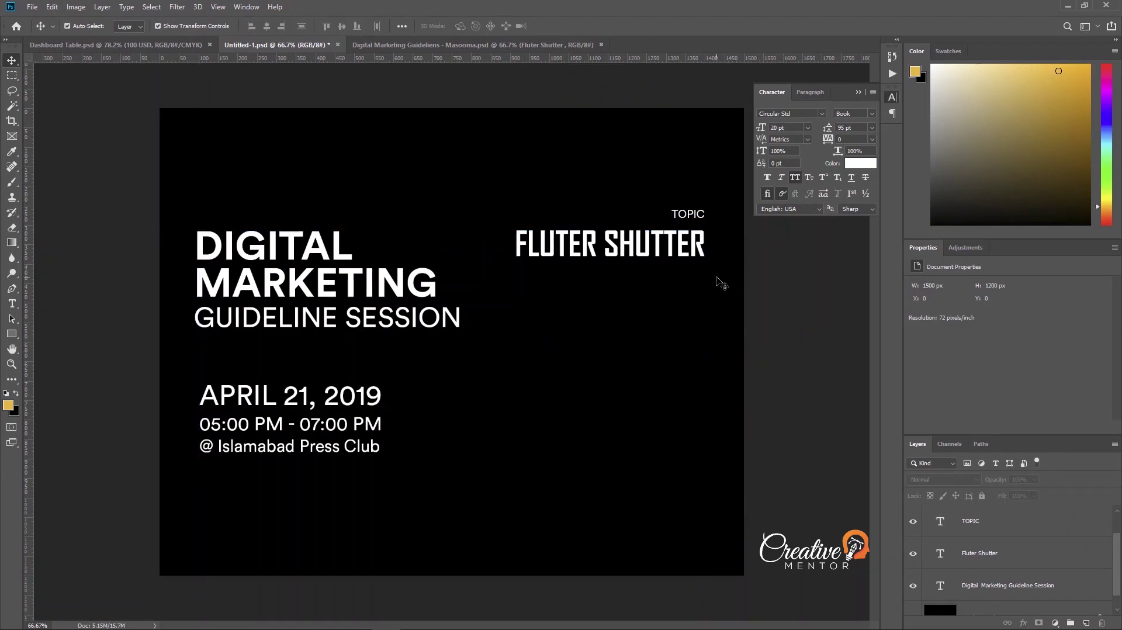
pyautogui.click(676, 253)
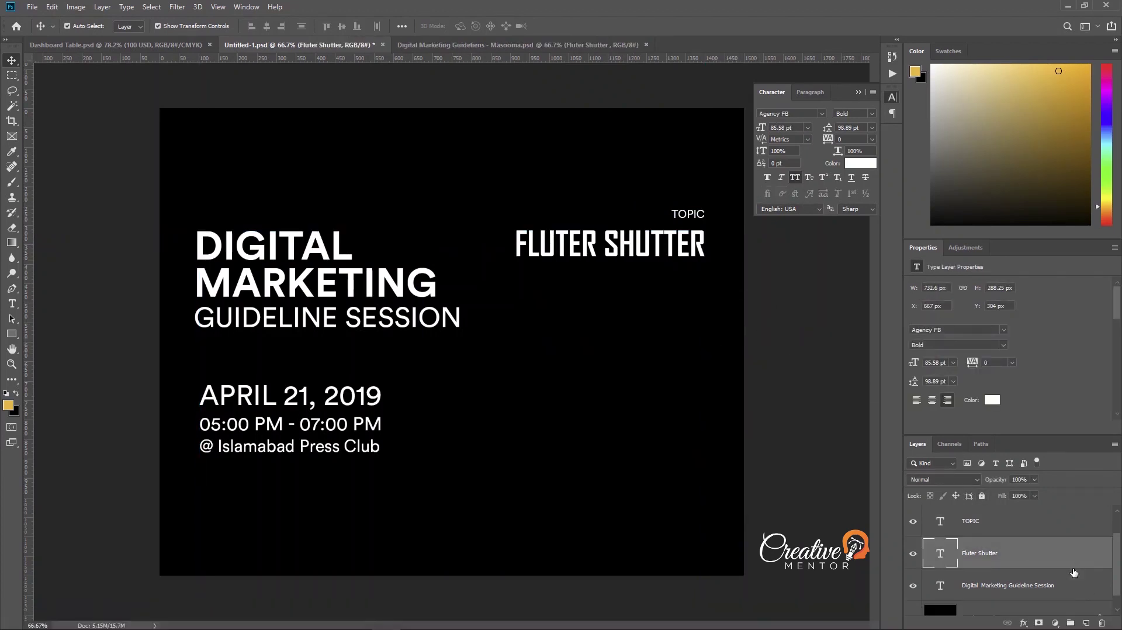
pyautogui.click(1084, 624)
# Draw a gold square below the FLUTER SHUTTER title and nudge it up
pyautogui.press('u')
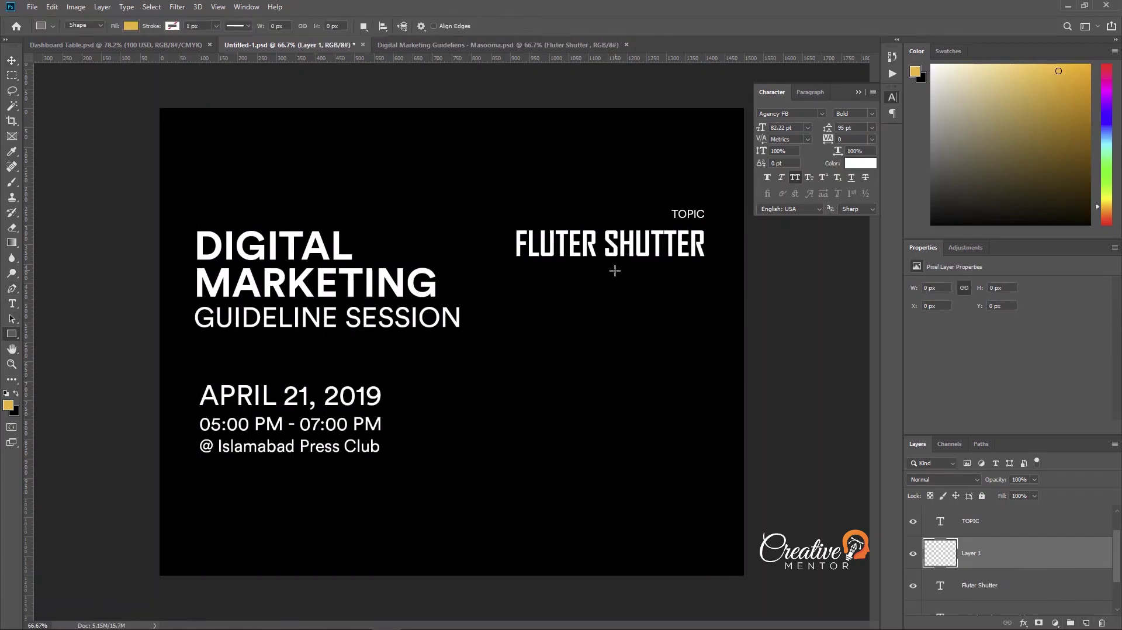
pyautogui.hotkey('ctrl', ';')
pyautogui.moveTo(547, 284); pyautogui.dragTo(727, 441)
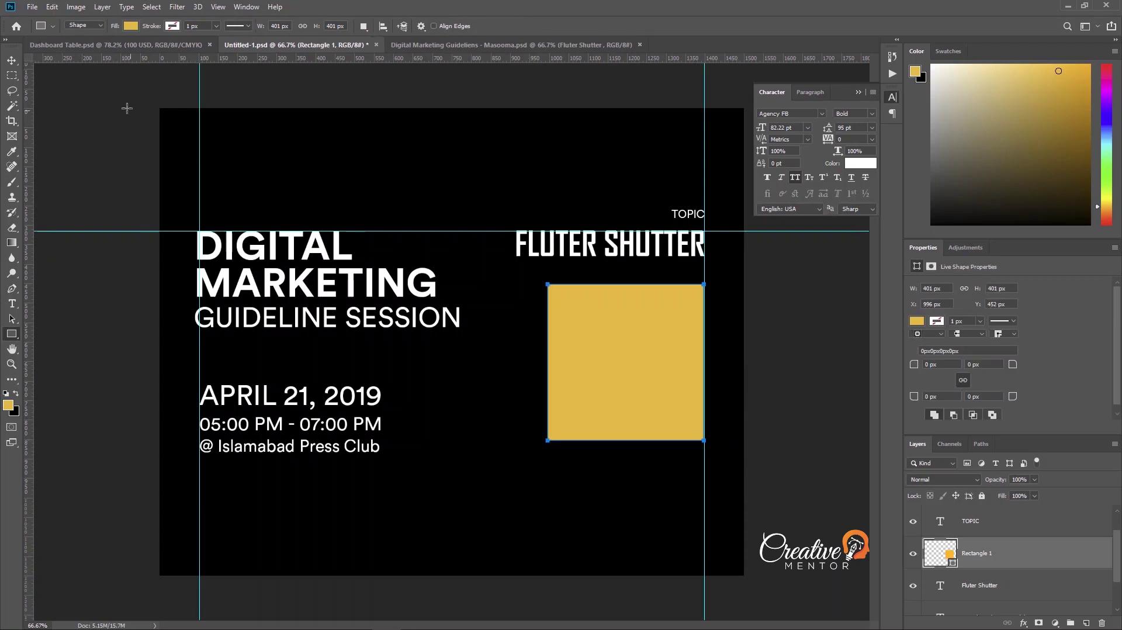
pyautogui.press('v')
pyautogui.press('Up')
pyautogui.press('Up')
pyautogui.press('Up')
pyautogui.press('Up')
pyautogui.press('Up')
pyautogui.press('Up')
pyautogui.press('Up')
pyautogui.press('Up')
pyautogui.press('Up')
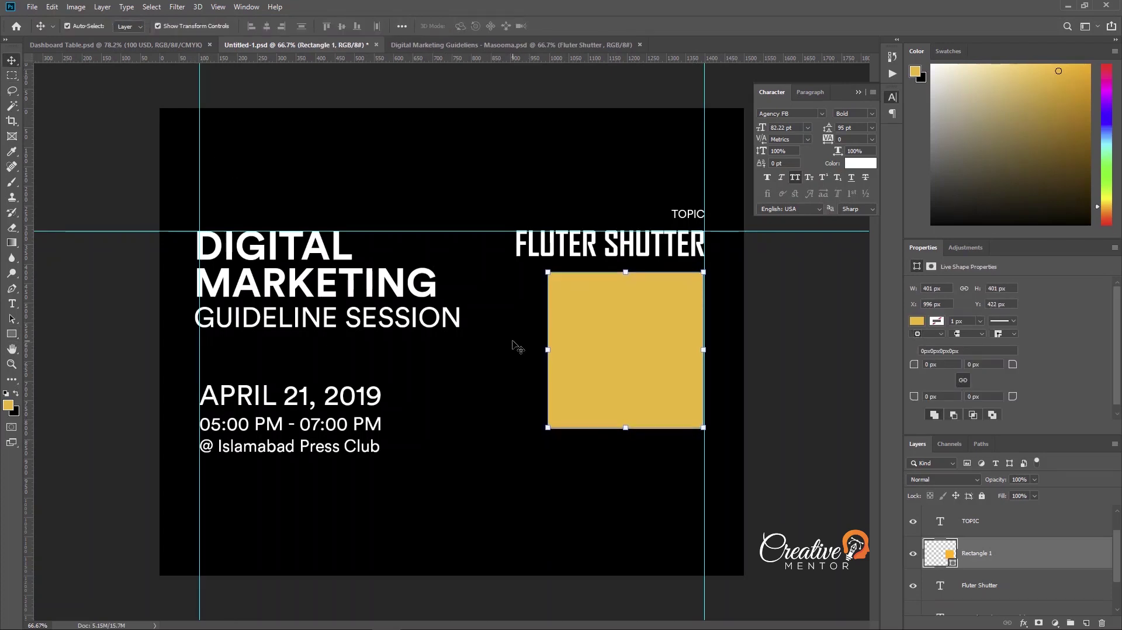
pyautogui.press('Up')
pyautogui.press('Up')
pyautogui.press('Up')
pyautogui.press('Up')
pyautogui.press('Up')
pyautogui.press('Up')
pyautogui.click(809, 433)
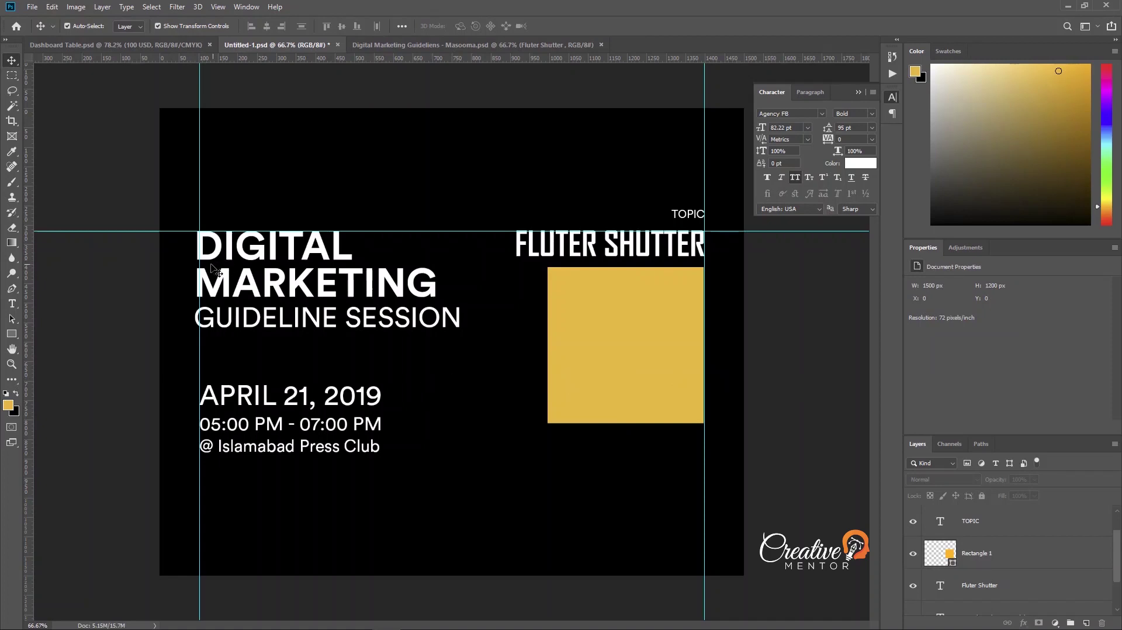
# Move the left guide outward and shift the headline and date text left to it
pyautogui.moveTo(197, 260)
pyautogui.mouseDown()
pyautogui.moveTo(184, 261)
pyautogui.moveTo(184, 302)
pyautogui.moveTo(736, 339)
pyautogui.moveTo(719, 319)
pyautogui.mouseUp()
pyautogui.press('m')
pyautogui.press('v')
pyautogui.hotkey('ctrl', 'd')
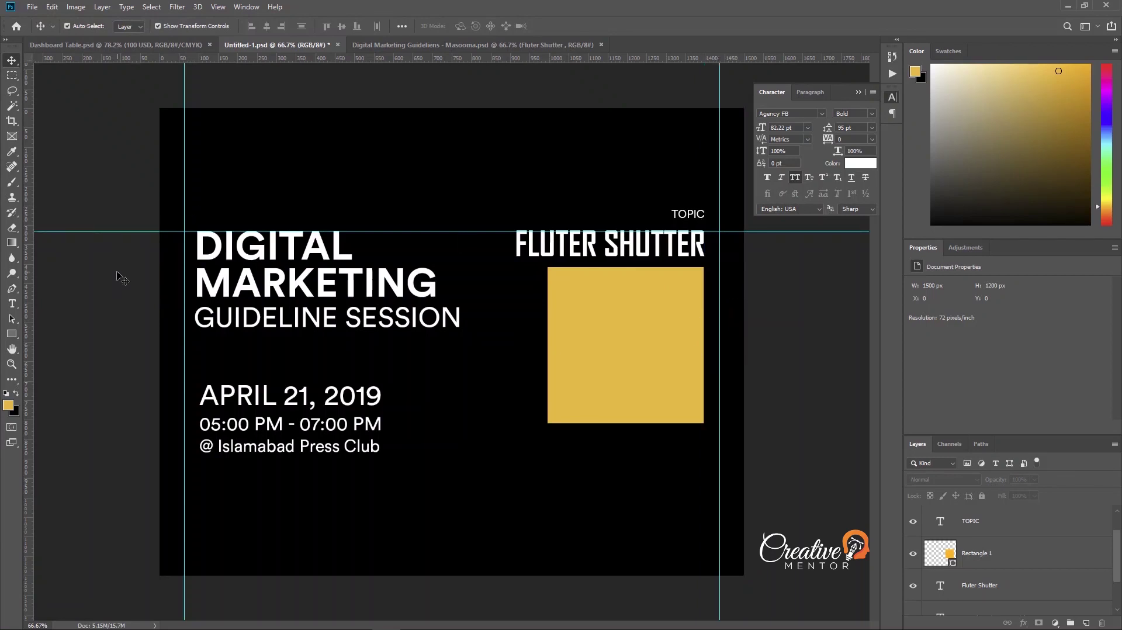
pyautogui.hotkey('ctrl', ';')
pyautogui.hotkey('ctrl', ';')
pyautogui.keyDown('ctrl'); pyautogui.click(289, 403); pyautogui.keyUp('ctrl')
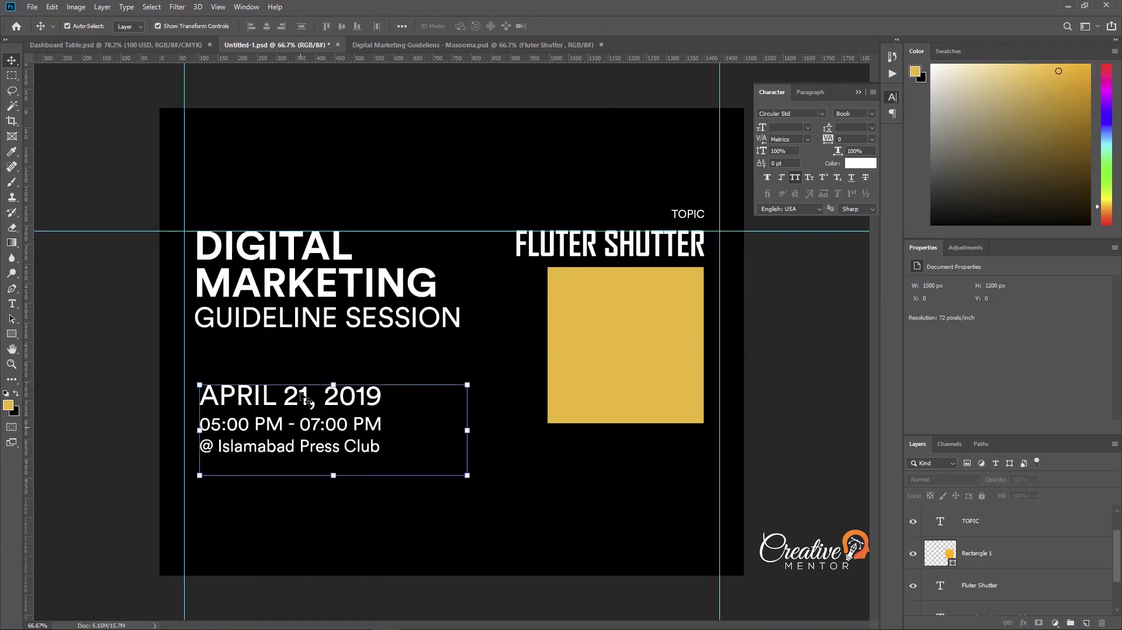
pyautogui.keyDown('ctrl'); pyautogui.keyDown('shift'); pyautogui.click(305, 301); pyautogui.keyUp('shift'); pyautogui.keyUp('ctrl')
pyautogui.moveTo(306, 300); pyautogui.dragTo(293, 301)
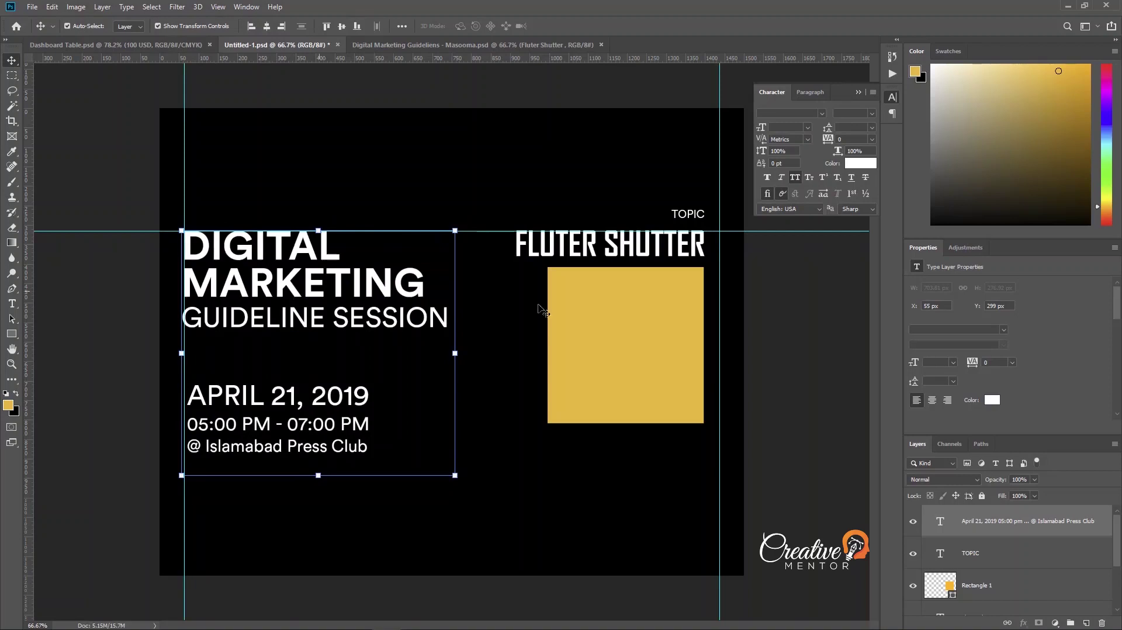
# Shift the gold square, title and TOPIC right to the guide
pyautogui.keyDown('ctrl'); pyautogui.click(676, 315); pyautogui.keyUp('ctrl')
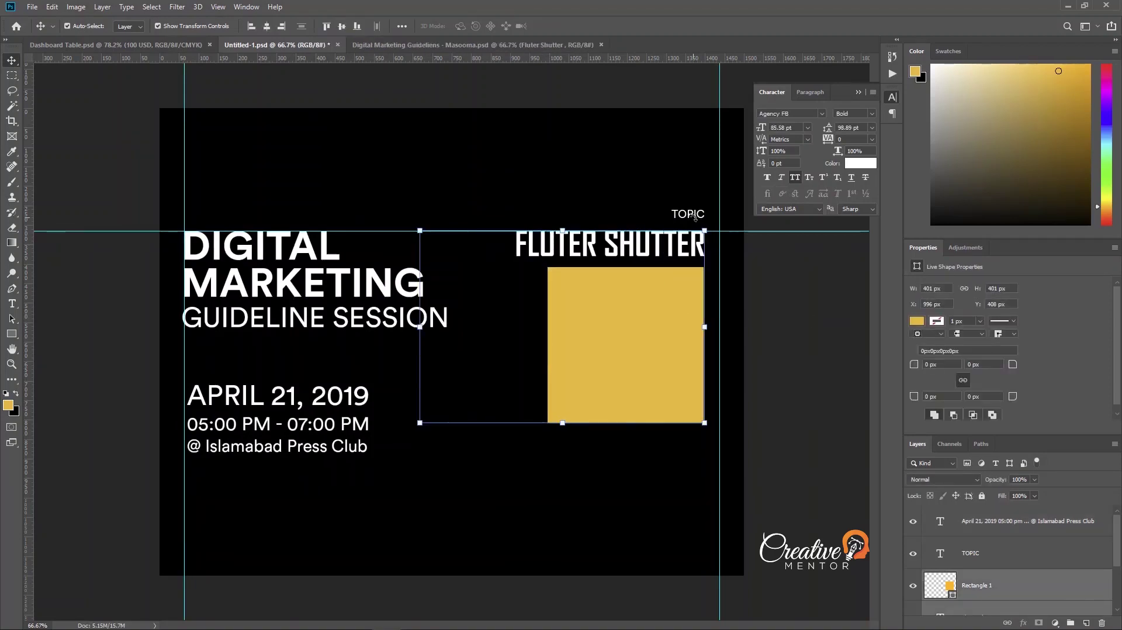
pyautogui.keyDown('ctrl'); pyautogui.keyDown('shift'); pyautogui.click(695, 215); pyautogui.keyUp('shift'); pyautogui.keyUp('ctrl')
pyautogui.moveTo(694, 217); pyautogui.dragTo(710, 217)
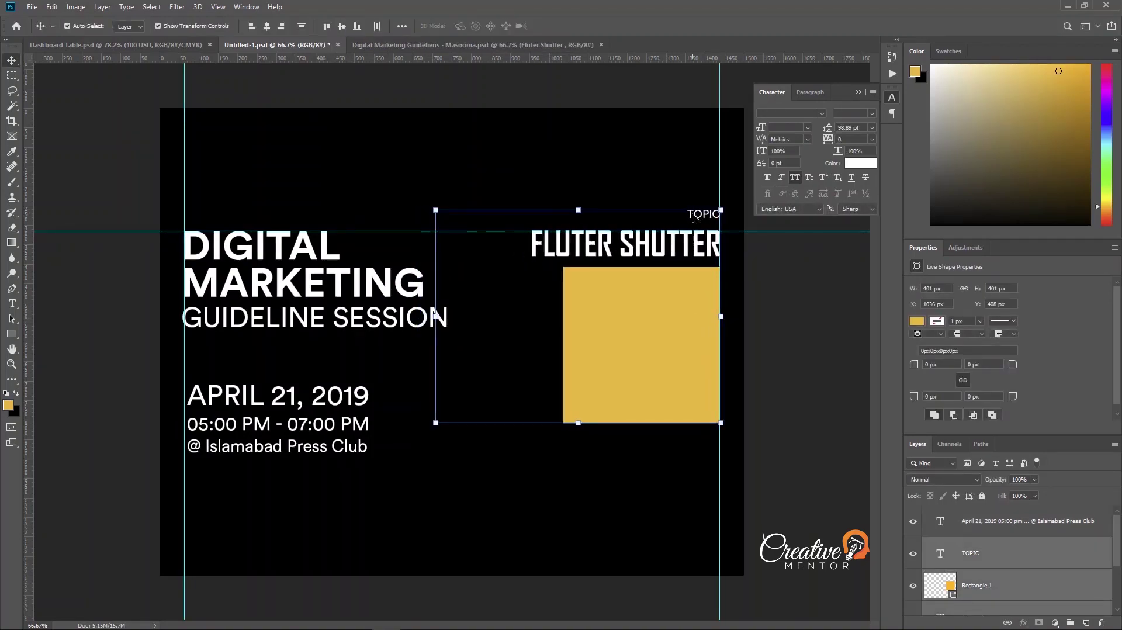
pyautogui.click(830, 401)
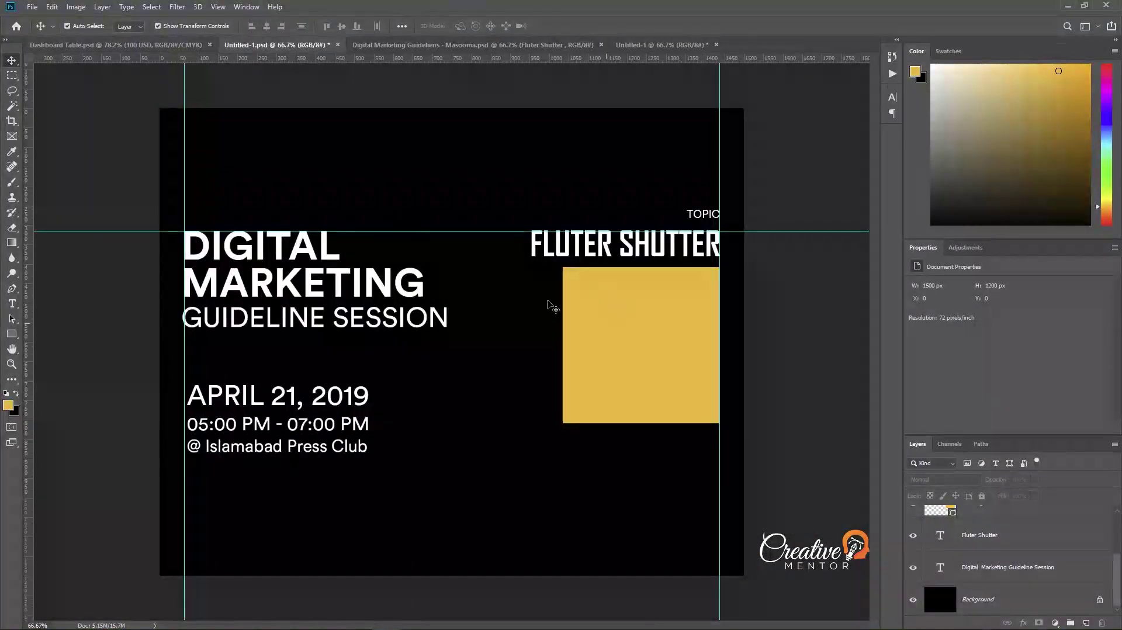
# Paste the speaker photo, clip it into the gold square, and resize it to frame him
pyautogui.keyDown('ctrl'); pyautogui.click(668, 320); pyautogui.keyUp('ctrl')
pyautogui.hotkey('ctrl', 'v')
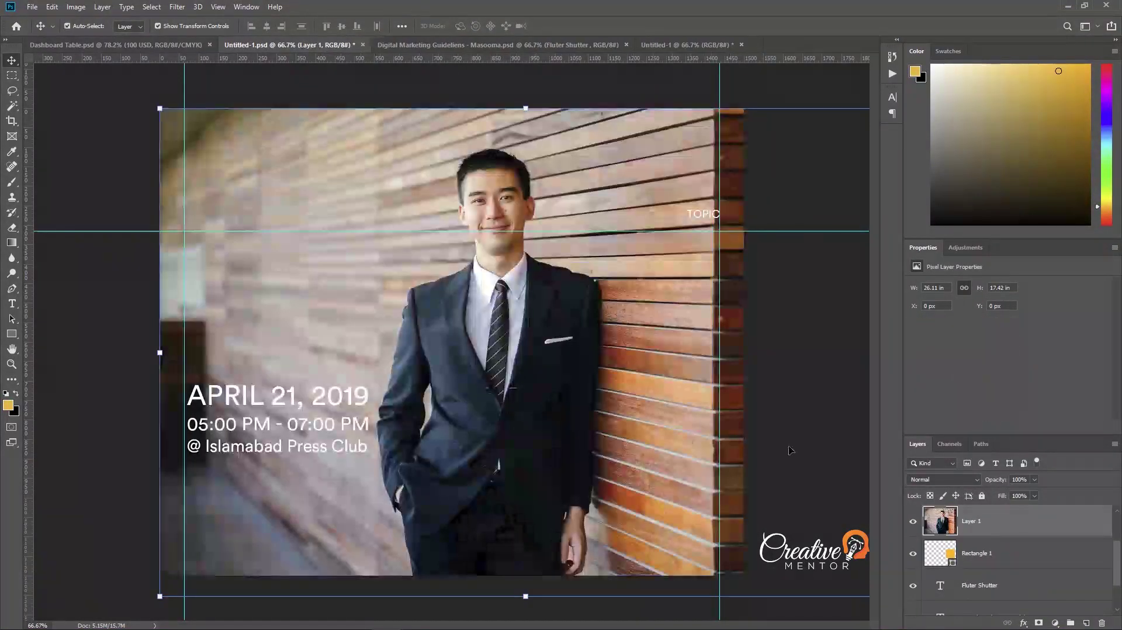
pyautogui.keyDown('alt'); pyautogui.click(987, 534); pyautogui.keyUp('alt')
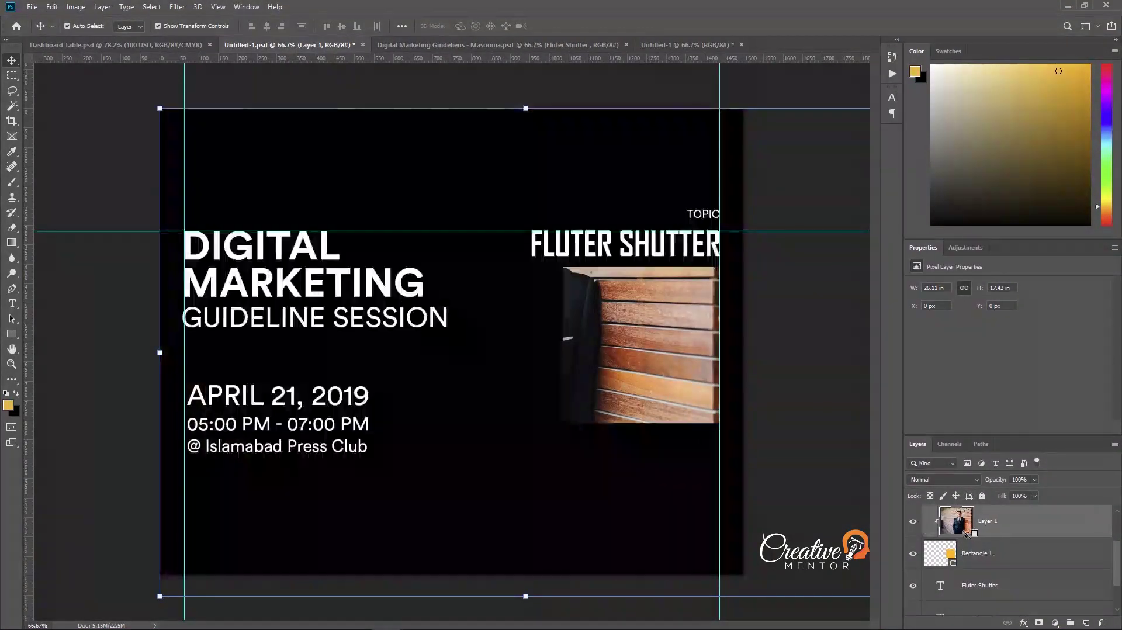
pyautogui.moveTo(159, 108)
pyautogui.mouseDown()
pyautogui.moveTo(465, 120)
pyautogui.moveTo(485, 132)
pyautogui.mouseUp()
pyautogui.moveTo(624, 387); pyautogui.dragTo(647, 391)
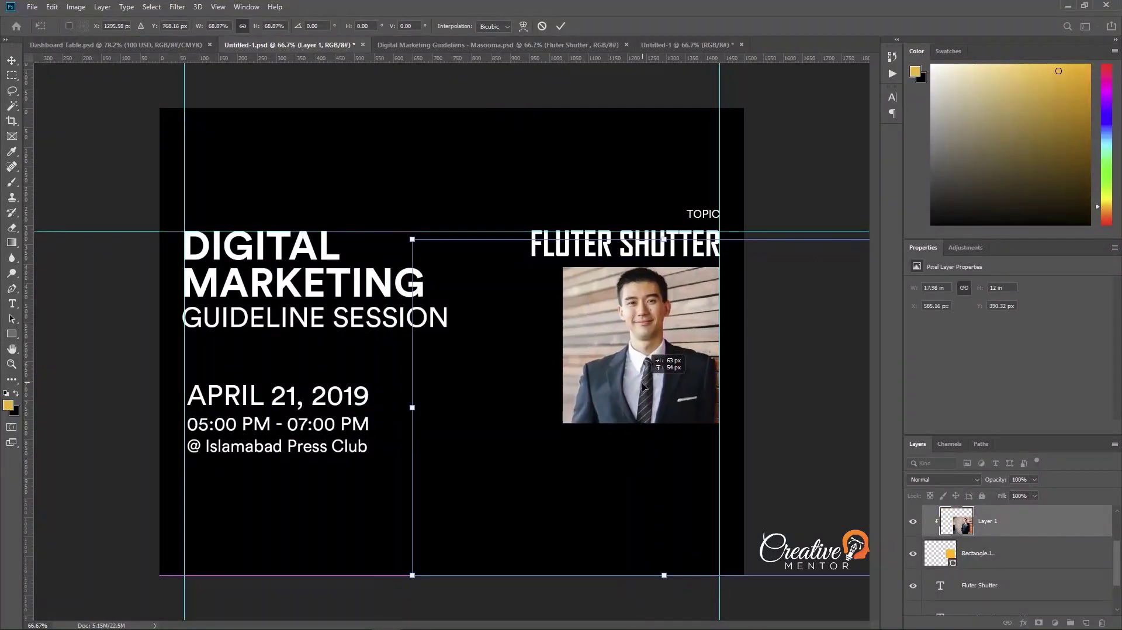
pyautogui.press('Return')
pyautogui.press('Left')
pyautogui.press('Left')
pyautogui.press('Up')
pyautogui.press('Up')
pyautogui.press('Up')
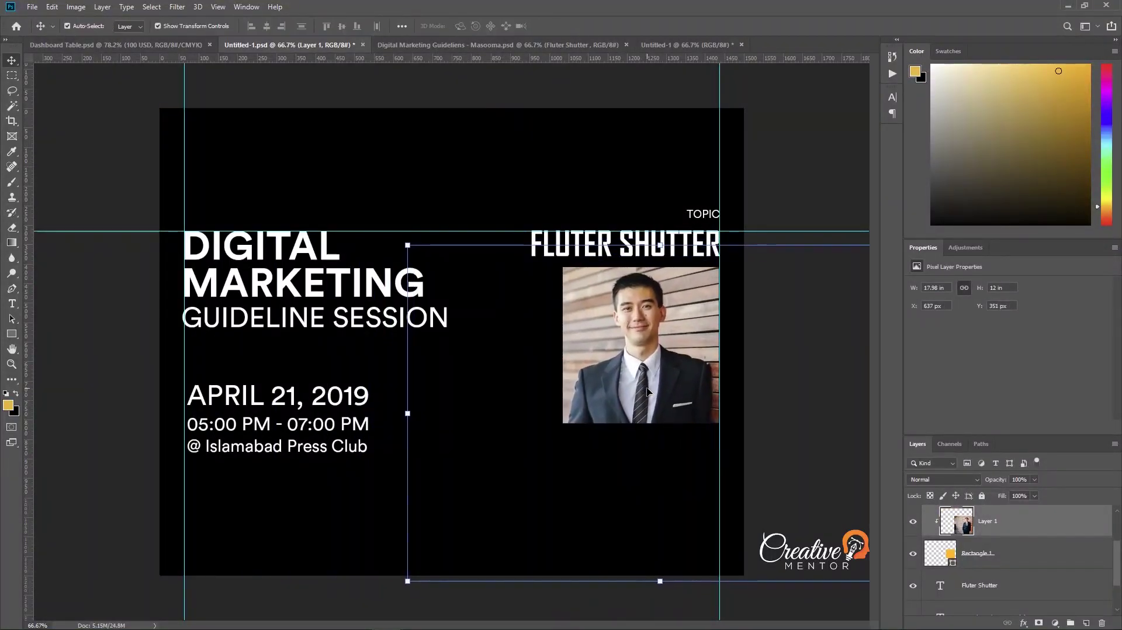
pyautogui.click(840, 335)
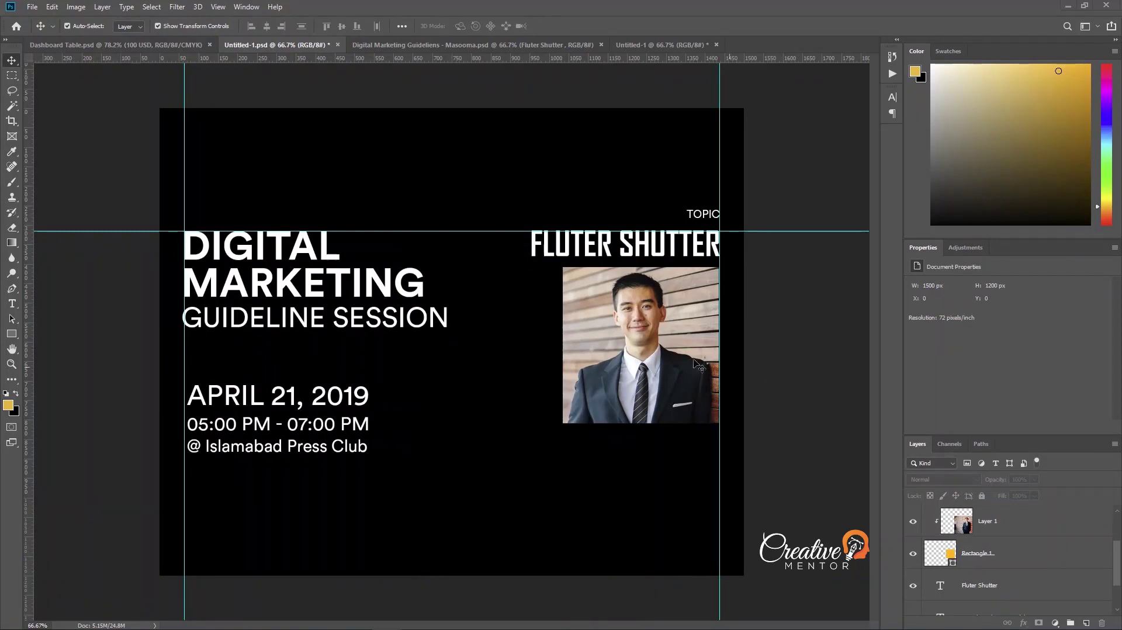
# Give the square a 5 px white stroke
pyautogui.click(1043, 526)
pyautogui.click(1039, 553)
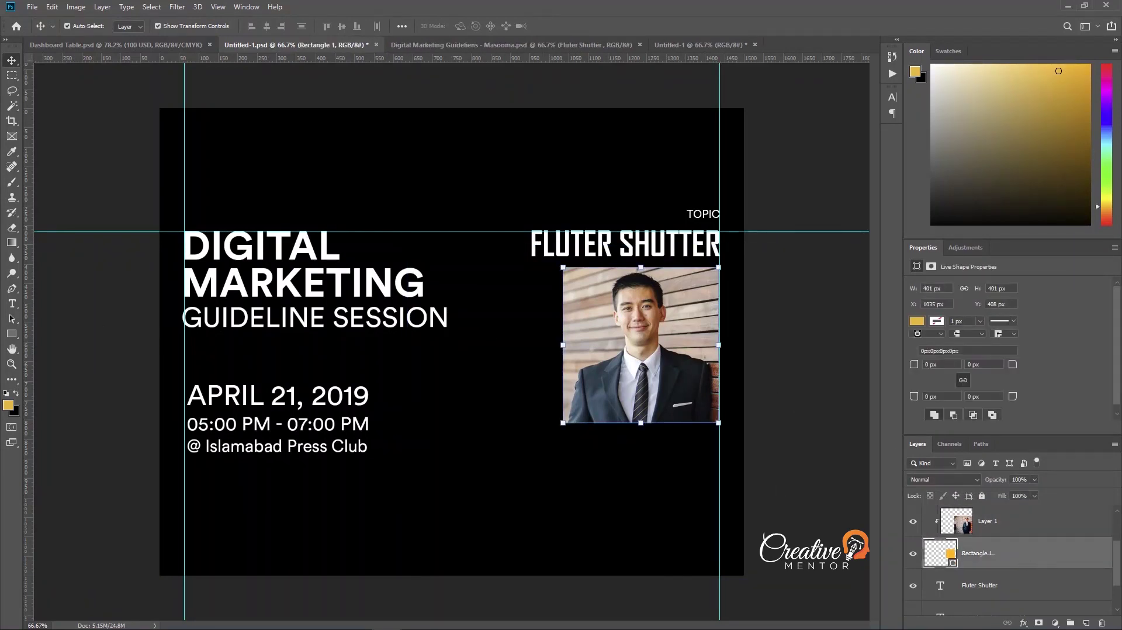
pyautogui.click(12, 334)
pyautogui.click(173, 25)
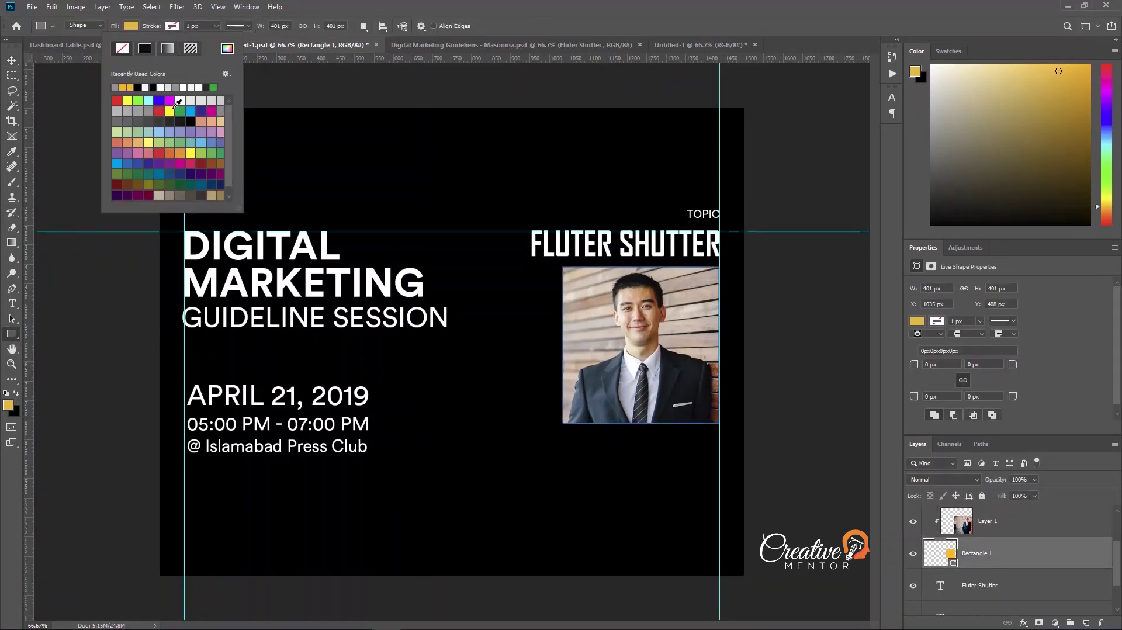
pyautogui.click(198, 87)
pyautogui.write('5')
pyautogui.press('Return')
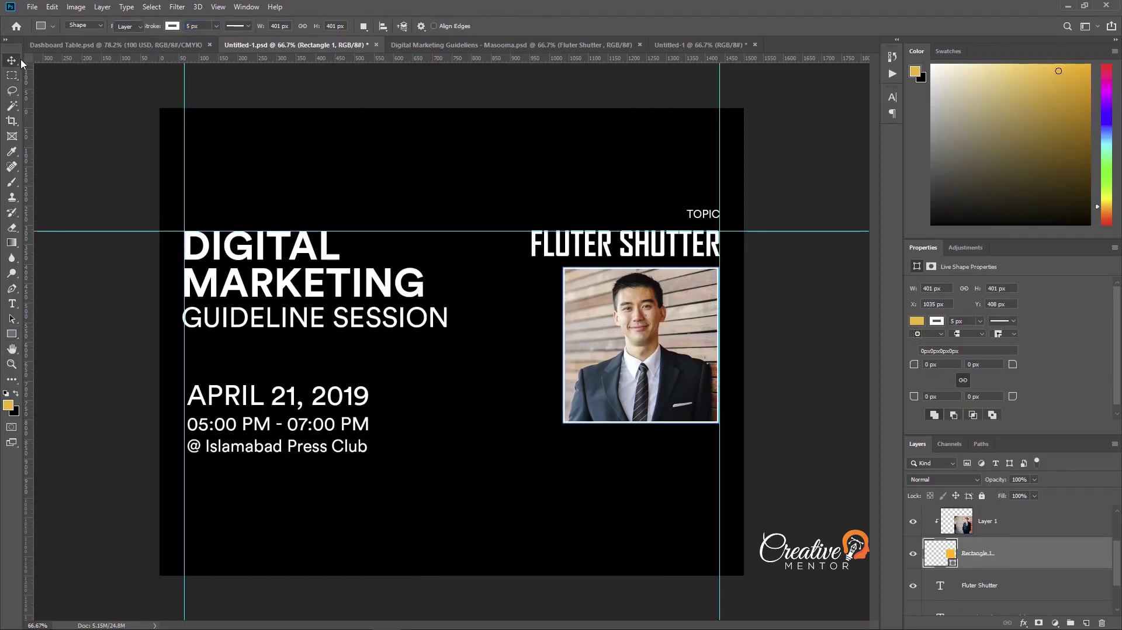
pyautogui.press('v')
pyautogui.hotkey('ctrl', 'h')
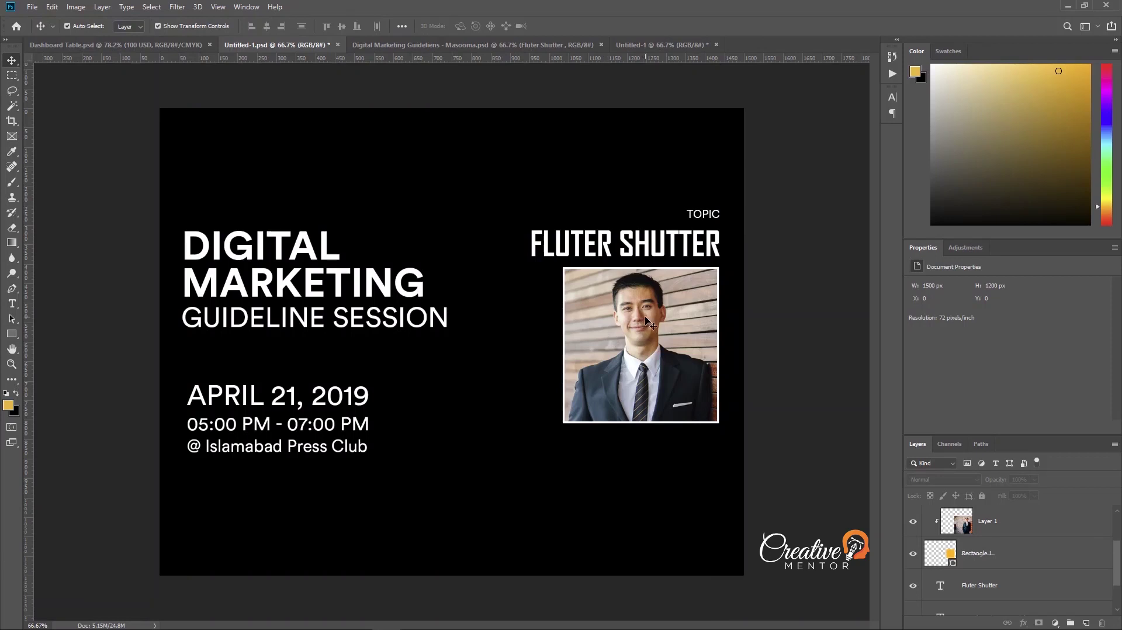
# Duplicate the TOPIC label and rotate the copy vertical beside the photo
pyautogui.click(714, 224)
pyautogui.hotkey('ctrl', 'j')
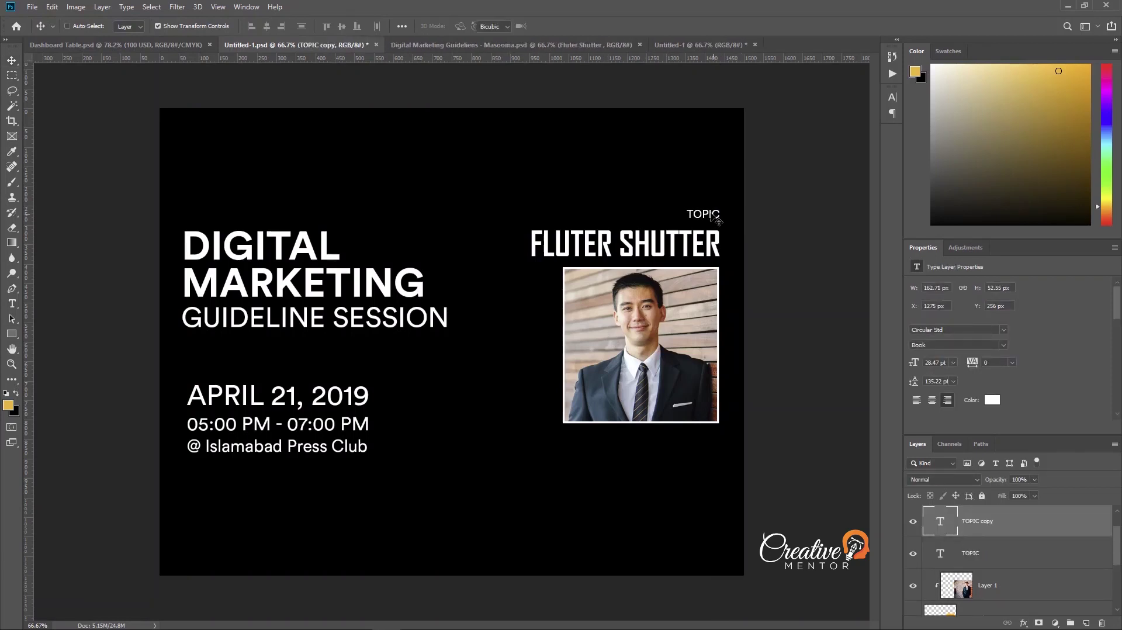
pyautogui.hotkey('ctrl', 't')
pyautogui.moveTo(695, 219)
pyautogui.mouseDown()
pyautogui.moveTo(570, 297)
pyautogui.moveTo(504, 354)
pyautogui.moveTo(507, 295)
pyautogui.mouseUp()
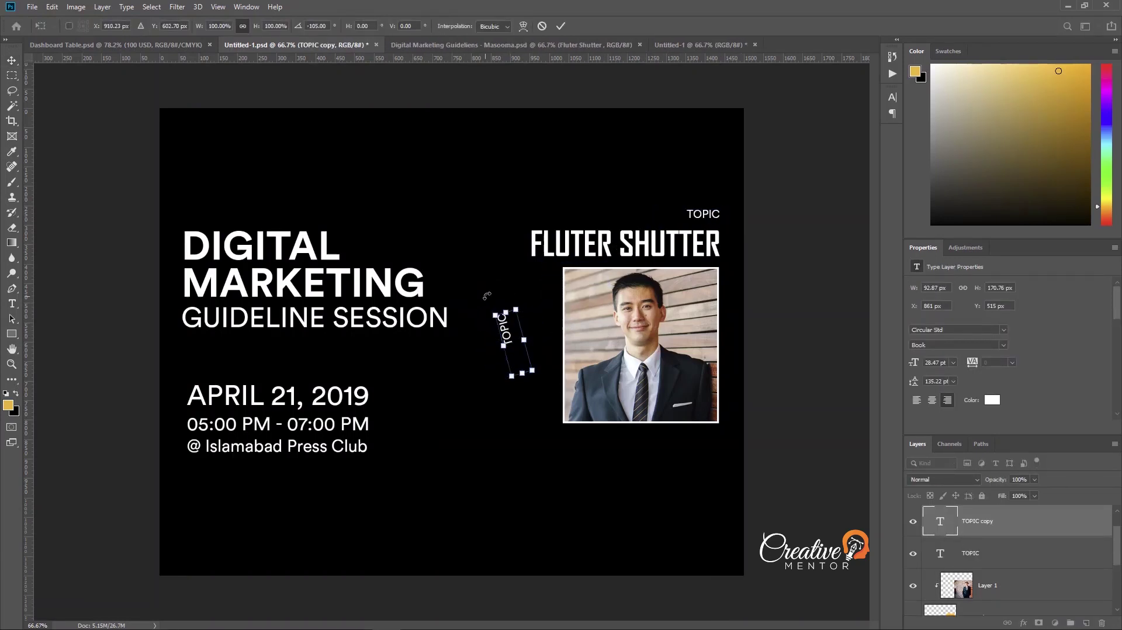
pyautogui.press('Return')
pyautogui.press('y')
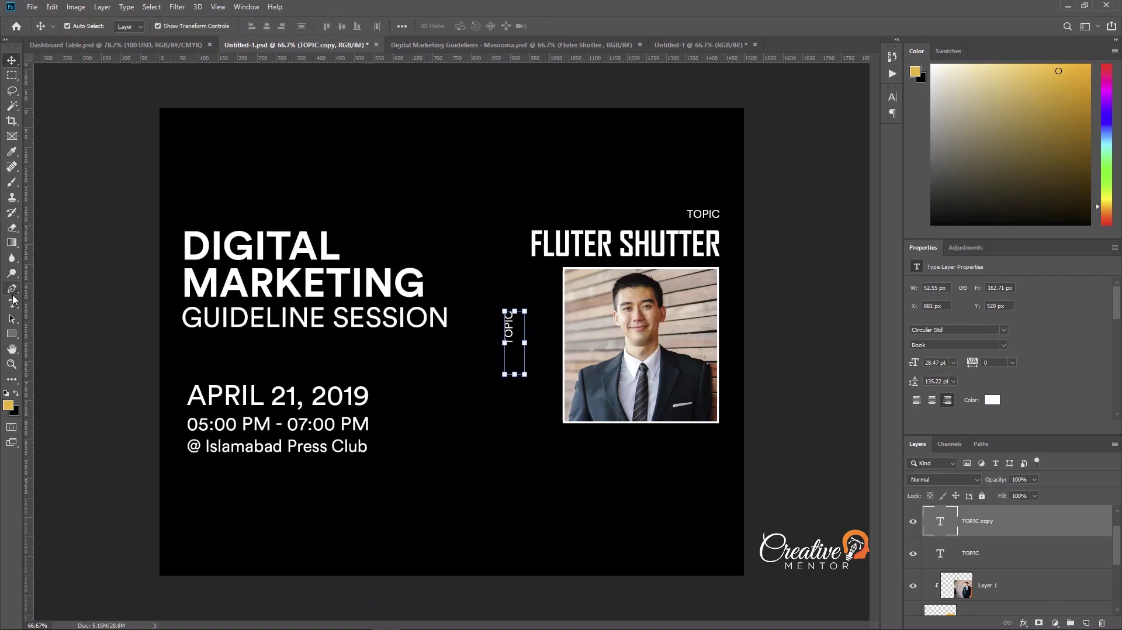
# Retype the vertical text as SPEAKER with 560 tracking
pyautogui.press('t')
pyautogui.click(509, 324)
pyautogui.moveTo(525, 374); pyautogui.dragTo(552, 443)
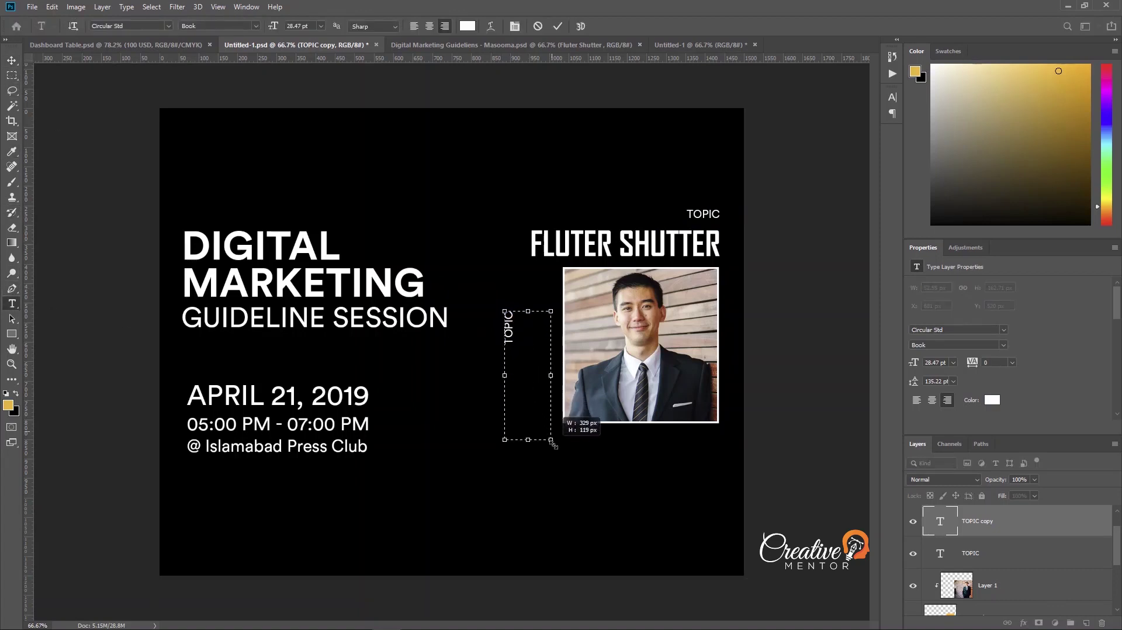
pyautogui.hotkey('ctrl', 'a')
pyautogui.write('SPEAKER')
pyautogui.hotkey('ctrl', 'a')
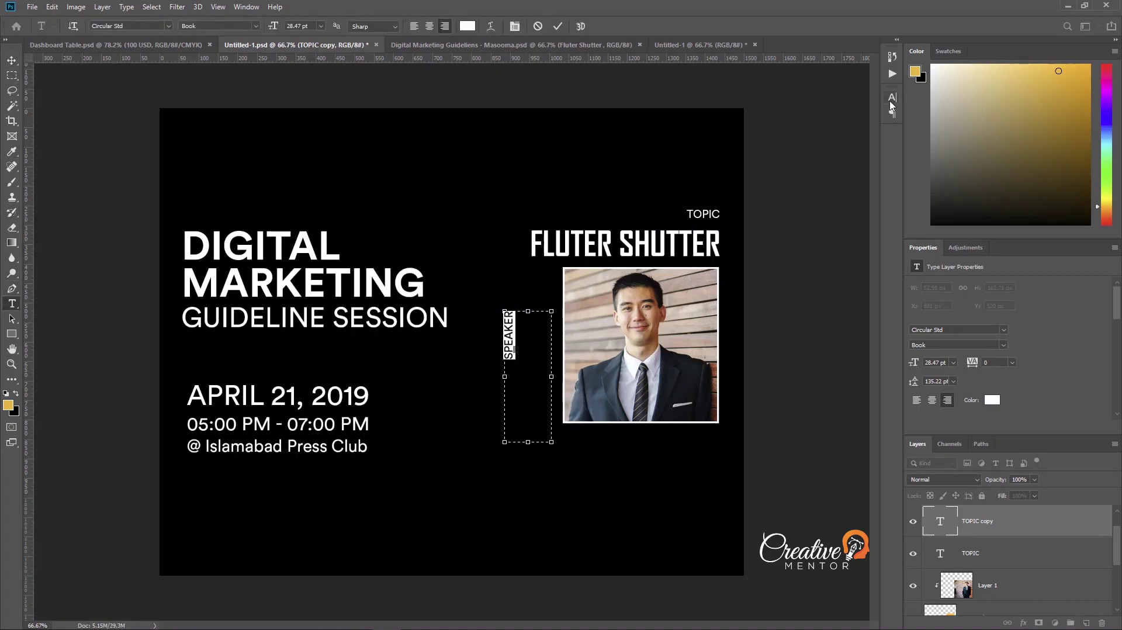
pyautogui.click(892, 97)
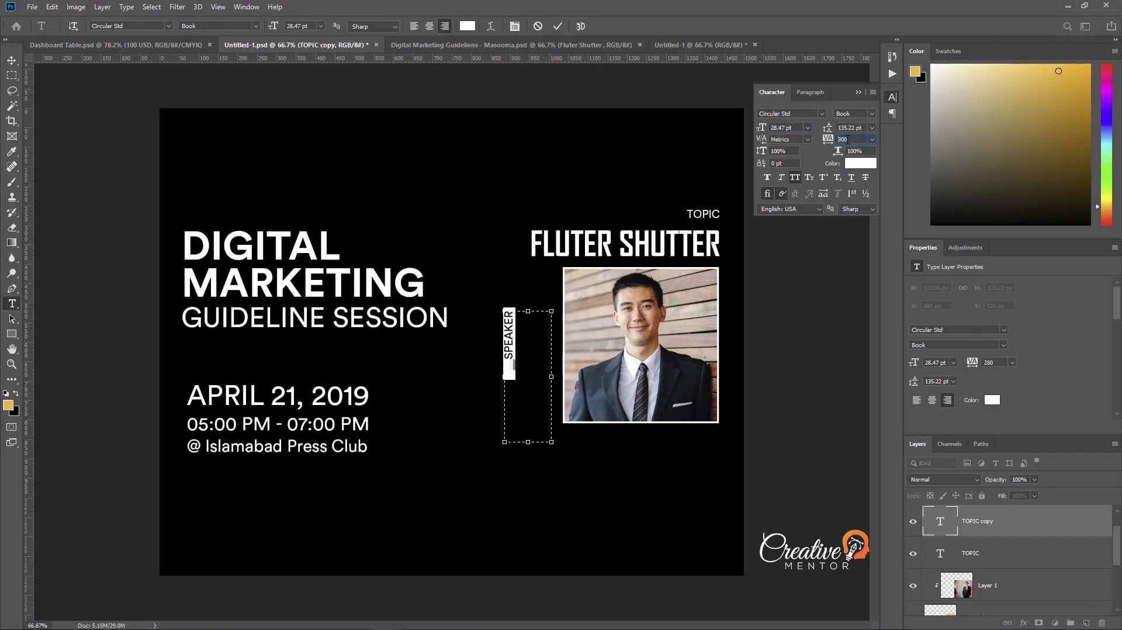
pyautogui.press('Return')
# Set SPEAKER to 38 pt and move it against the photo's left edge
pyautogui.click(780, 128)
pyautogui.write('38')
pyautogui.press('Return')
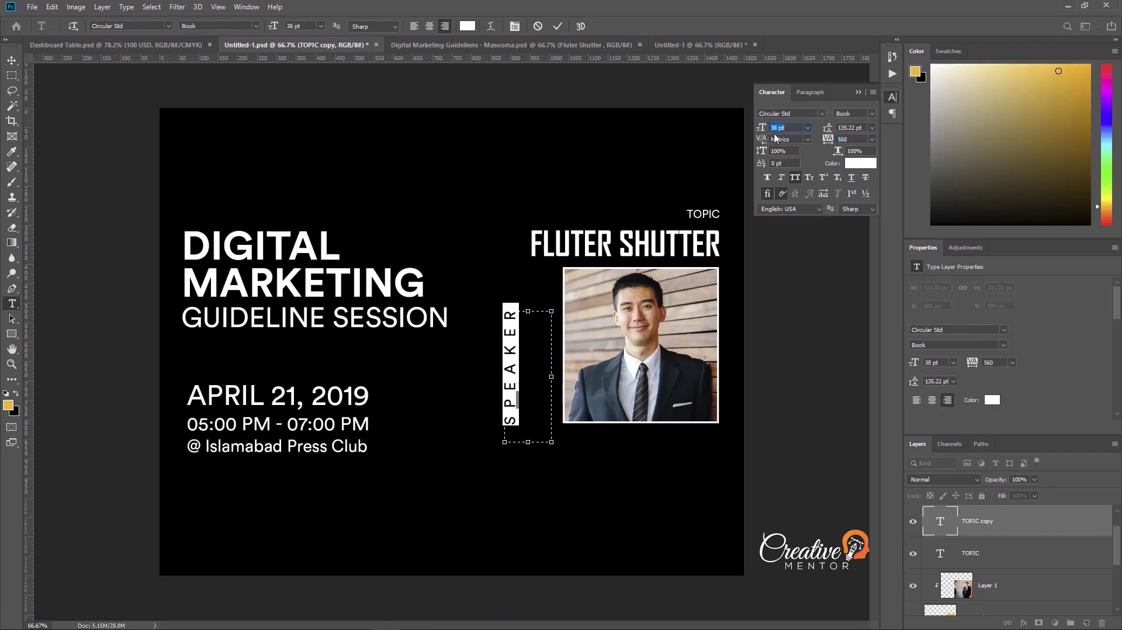
pyautogui.click(13, 61)
pyautogui.moveTo(511, 363); pyautogui.dragTo(549, 340)
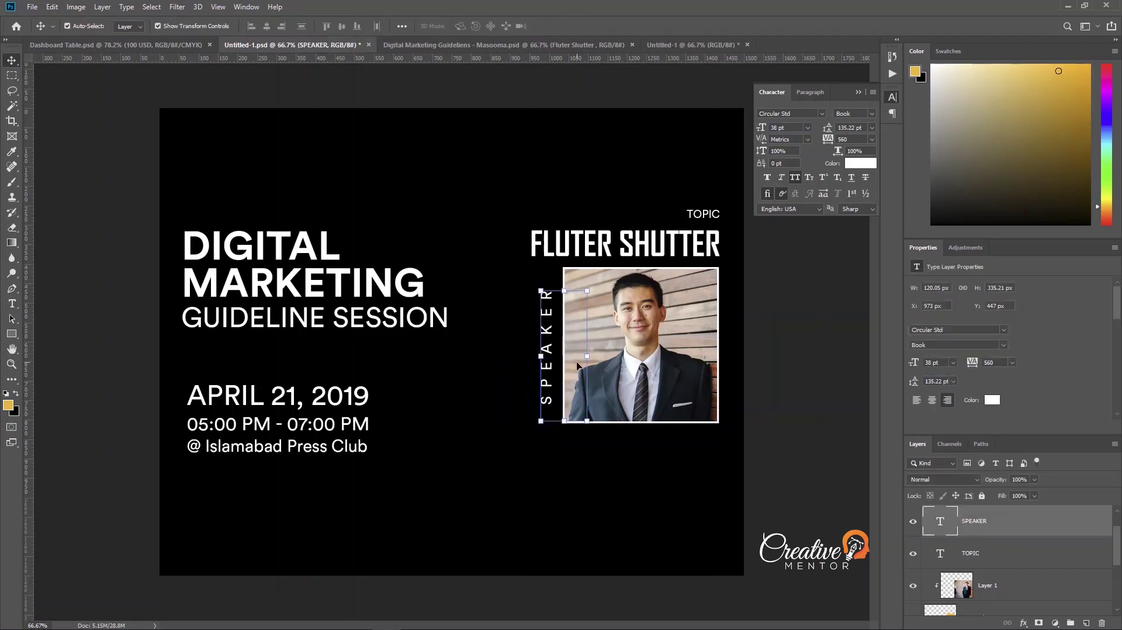
pyautogui.click(796, 436)
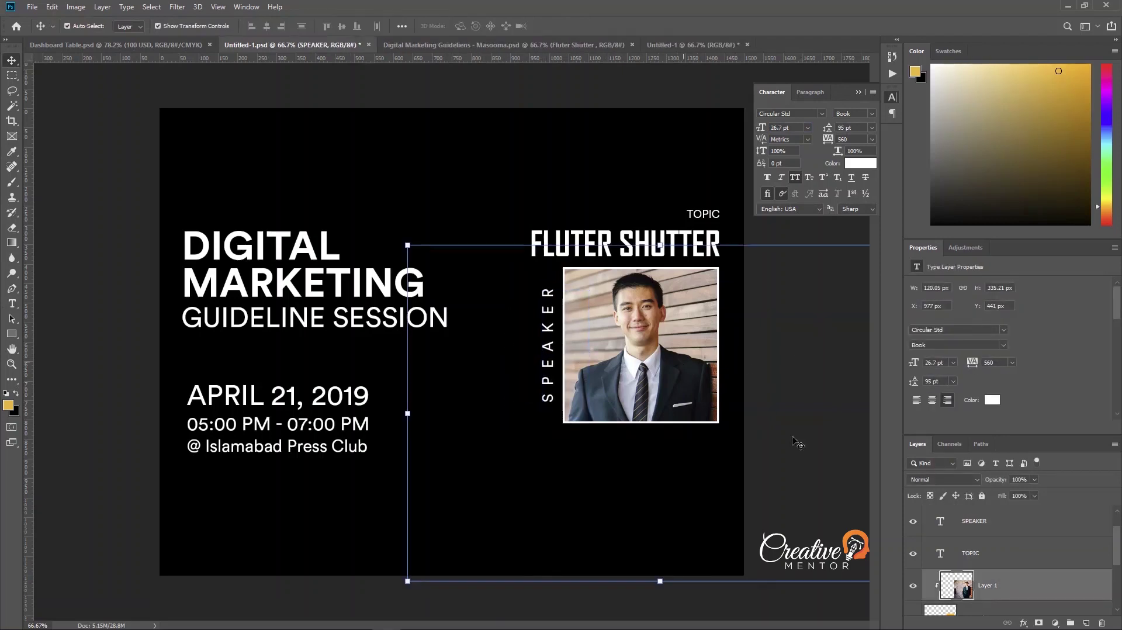
pyautogui.click(771, 432)
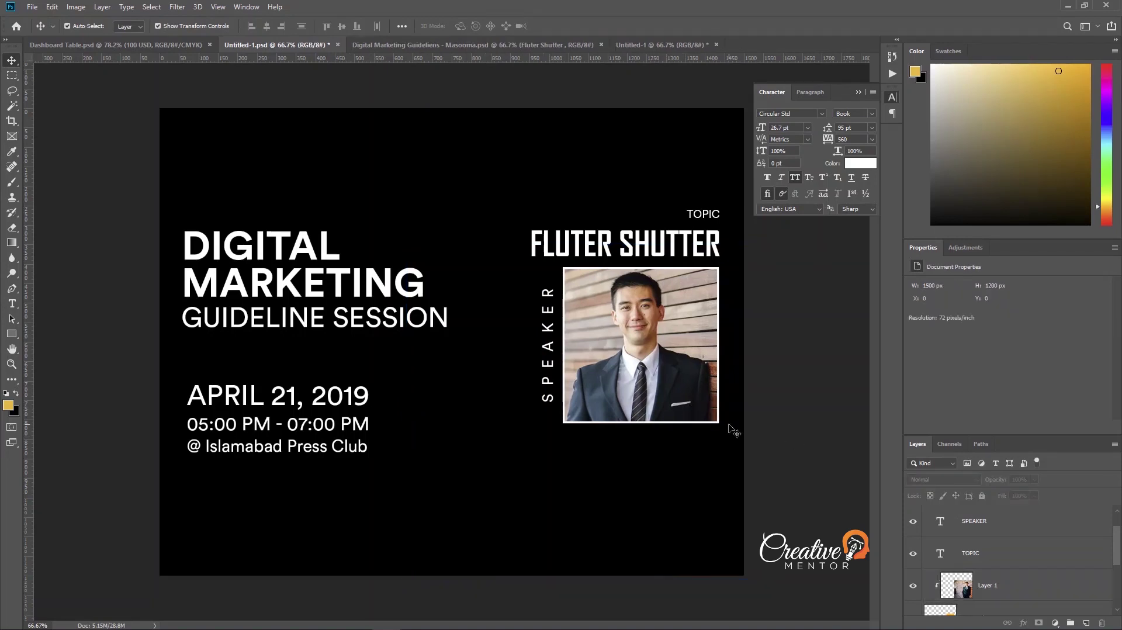
# Duplicate FLUTER SHUTTER below the photo and scale the copy down to 71.62 pt
pyautogui.click(686, 252)
pyautogui.hotkey('ctrl', 'j')
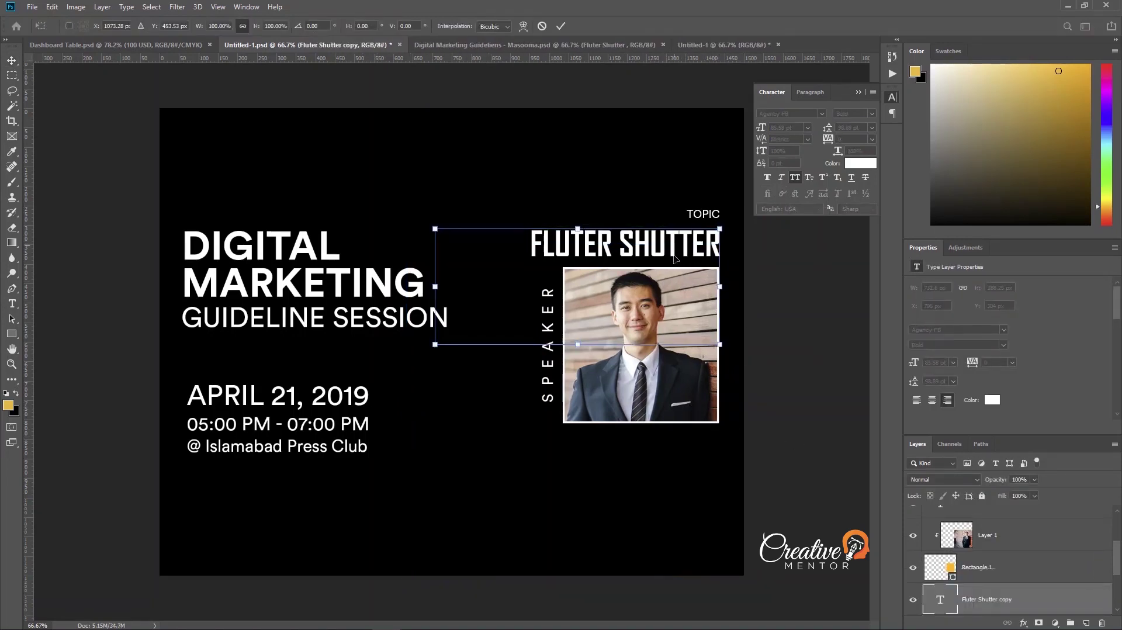
pyautogui.moveTo(686, 253); pyautogui.dragTo(675, 456)
pyautogui.moveTo(435, 493); pyautogui.dragTo(468, 496)
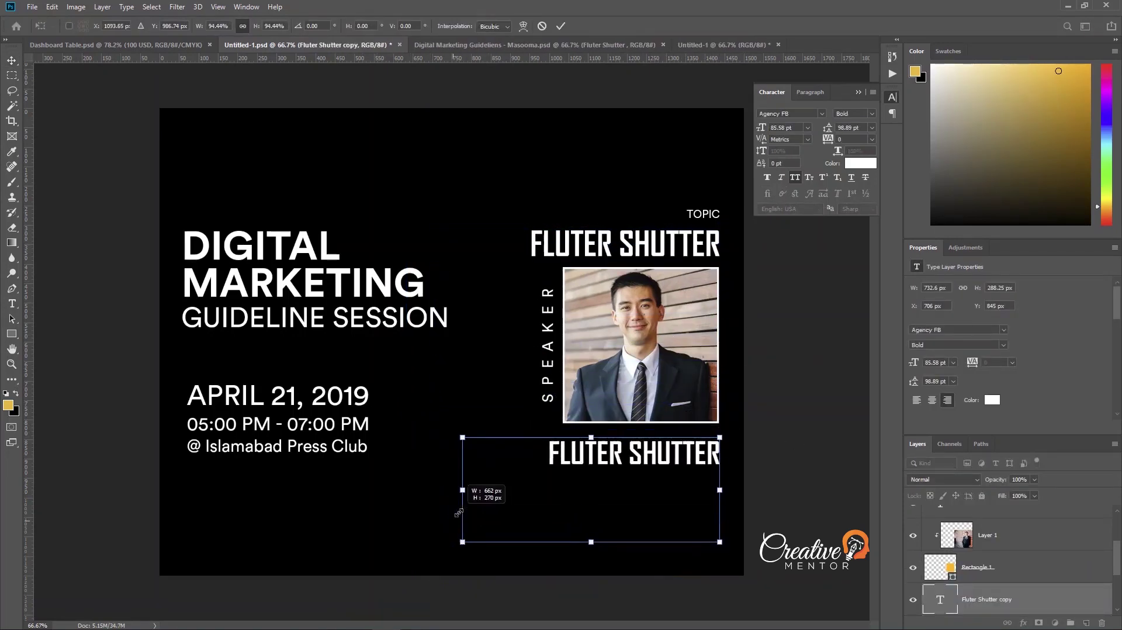
pyautogui.press('t')
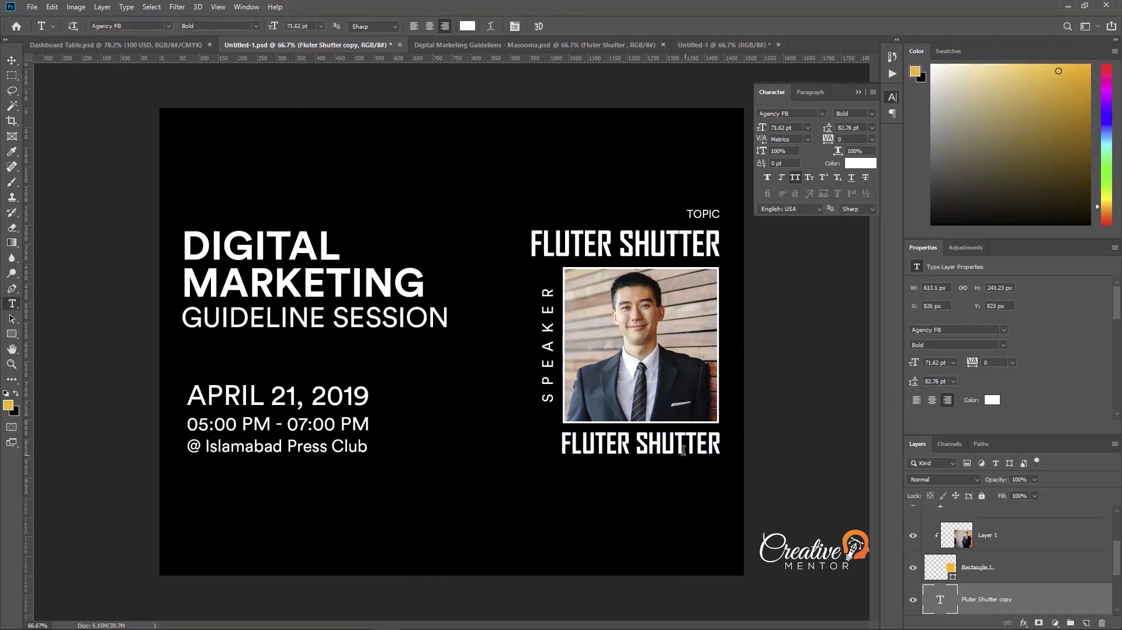
# Retype the copy as the speaker's name and fit its text box
pyautogui.tripleClick(680, 444)
pyautogui.write('MR. K')
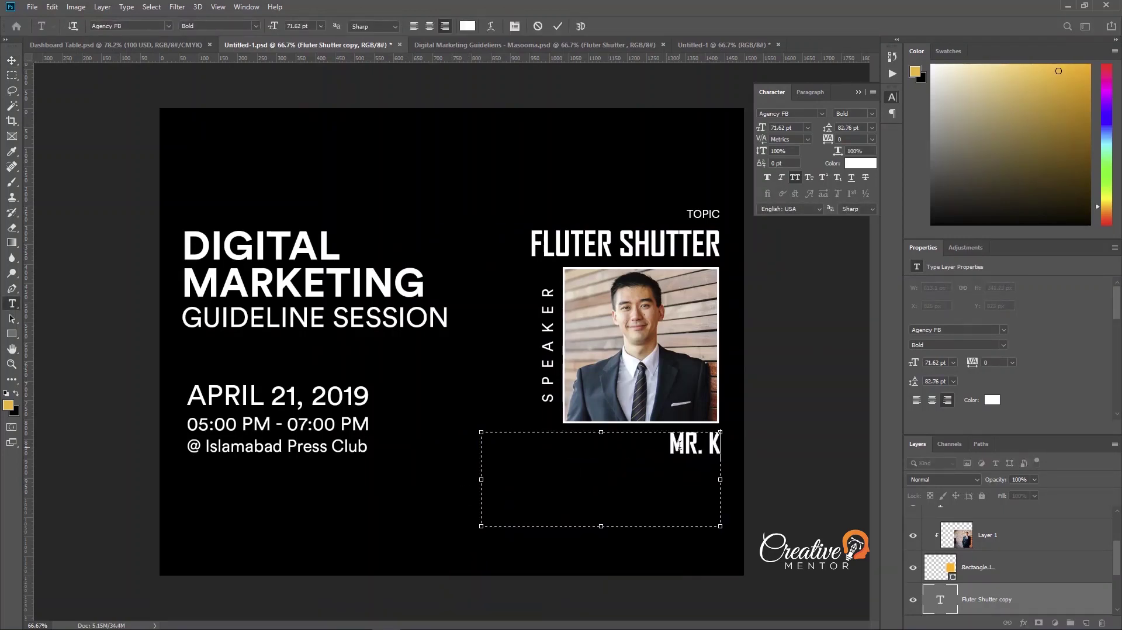
pyautogui.press('BackSpace')
pyautogui.write('LEE CHING')
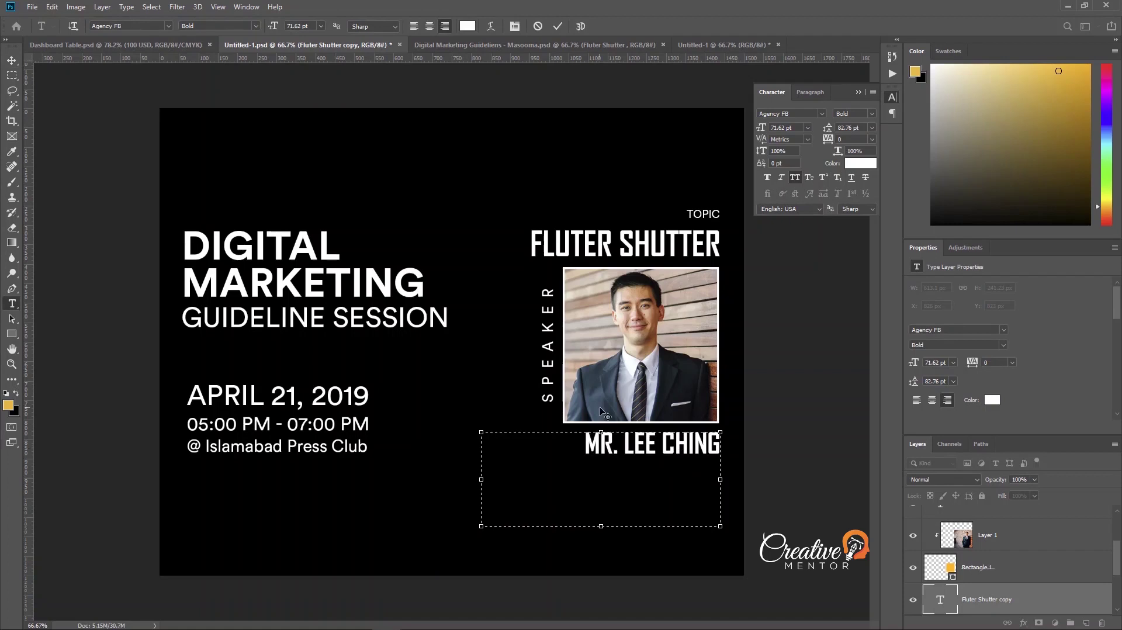
pyautogui.moveTo(601, 526); pyautogui.dragTo(601, 457)
pyautogui.click(12, 60)
pyautogui.click(64, 146)
pyautogui.click(550, 362)
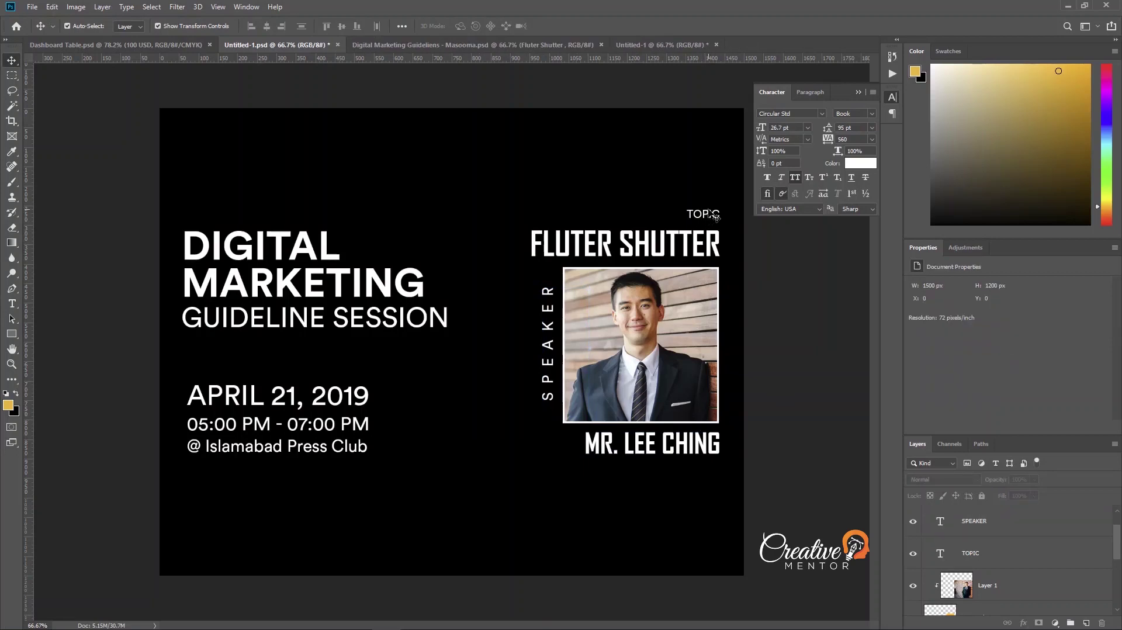
# Copy the TOPIC label below the speaker's name and retype it as CEO
pyautogui.moveTo(714, 217)
pyautogui.mouseDown()
pyautogui.moveTo(714, 374)
pyautogui.moveTo(699, 465)
pyautogui.mouseUp()
pyautogui.press('Return')
pyautogui.press('t')
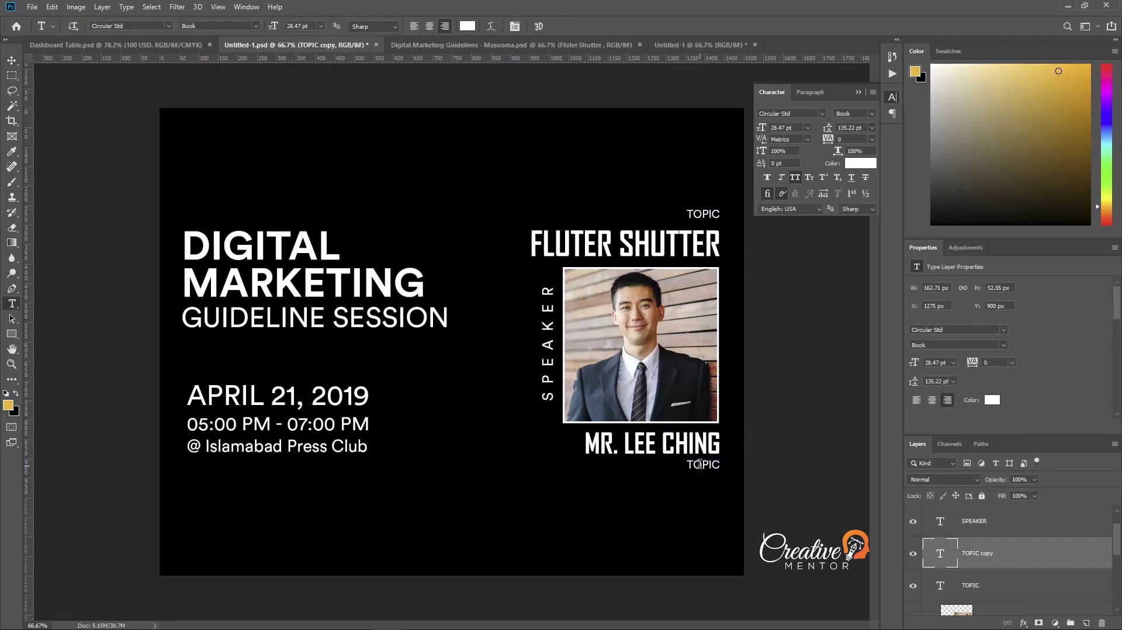
pyautogui.click(699, 465)
pyautogui.write('CEO')
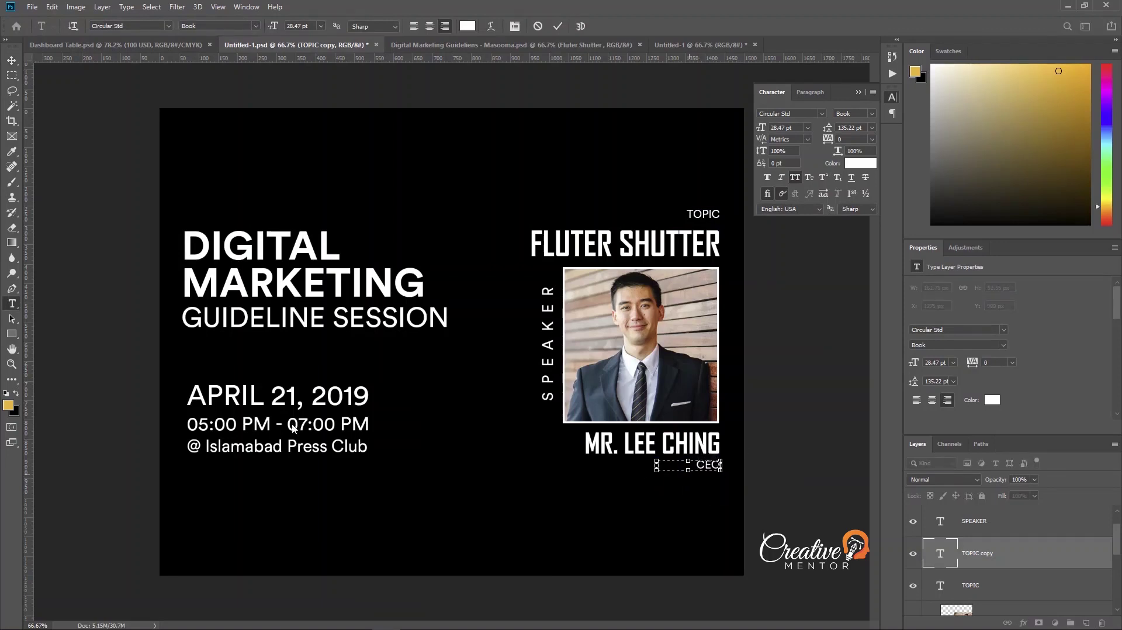
pyautogui.click(11, 60)
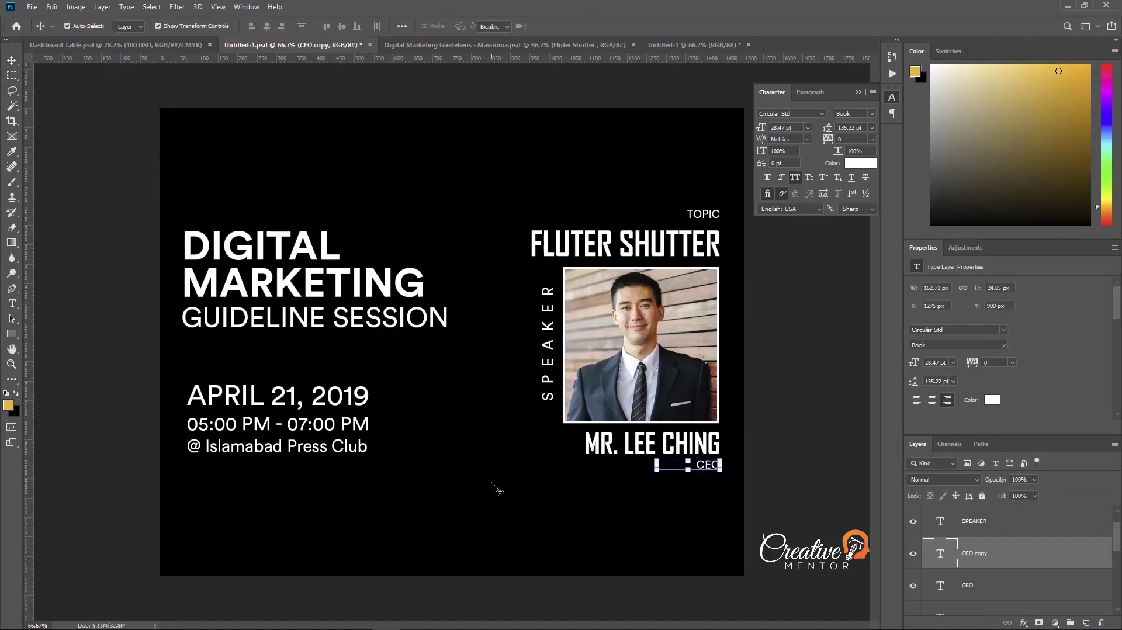
# Duplicate the CEO line below it, retype it as bold Lee Productions, and save
pyautogui.hotkey('ctrl', 'alt', 't')
pyautogui.press('Down')
pyautogui.press('Down')
pyautogui.press('Down')
pyautogui.press('Down')
pyautogui.press('Down')
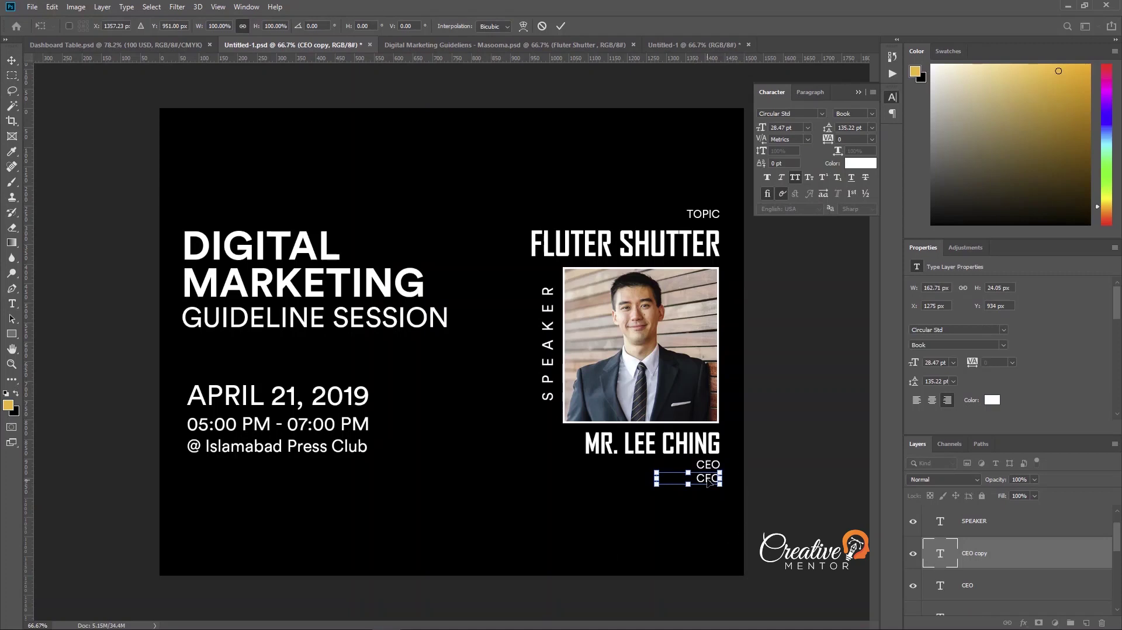
pyautogui.press('Return')
pyautogui.press('t')
pyautogui.doubleClick(707, 478)
pyautogui.moveTo(656, 478); pyautogui.dragTo(618, 535)
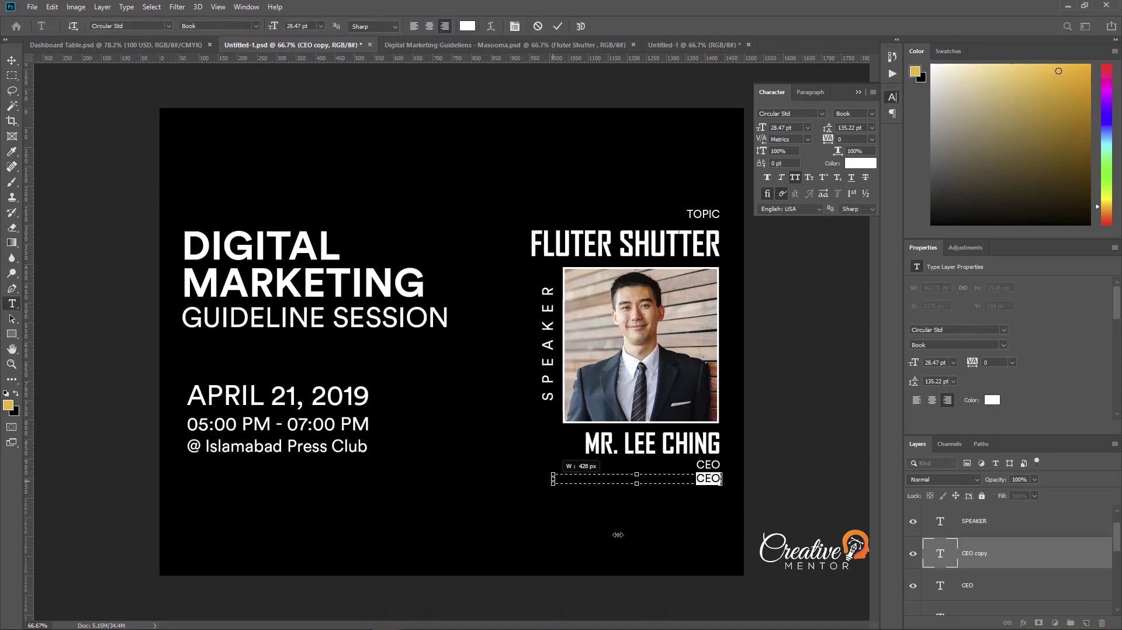
pyautogui.press('BackSpace')
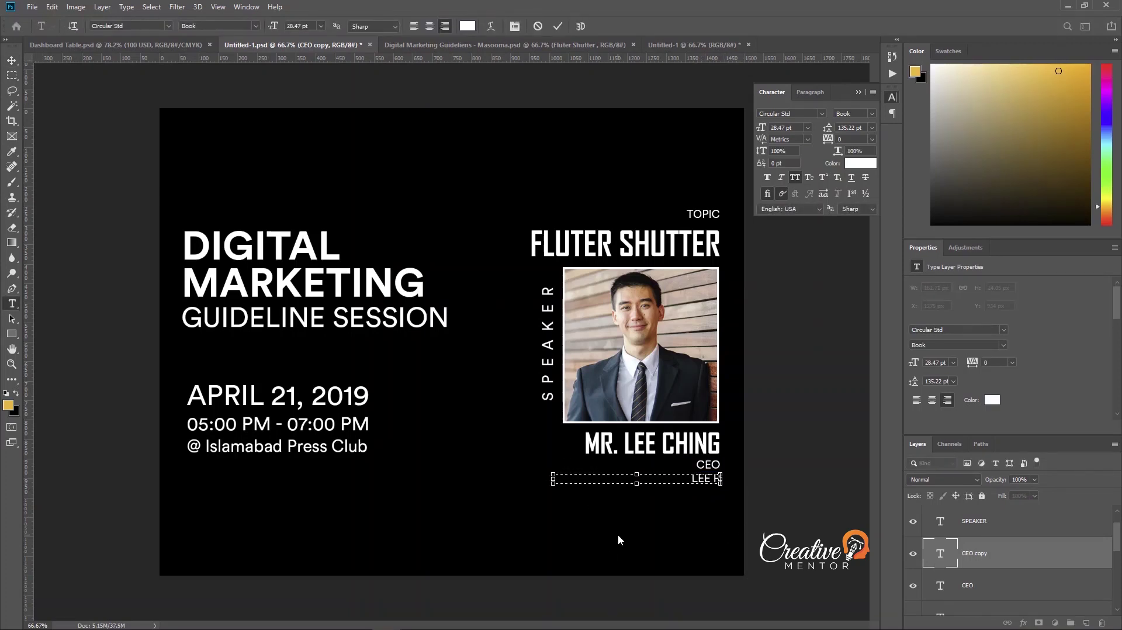
pyautogui.write('RODUCTIONS')
pyautogui.hotkey('ctrl', 'a')
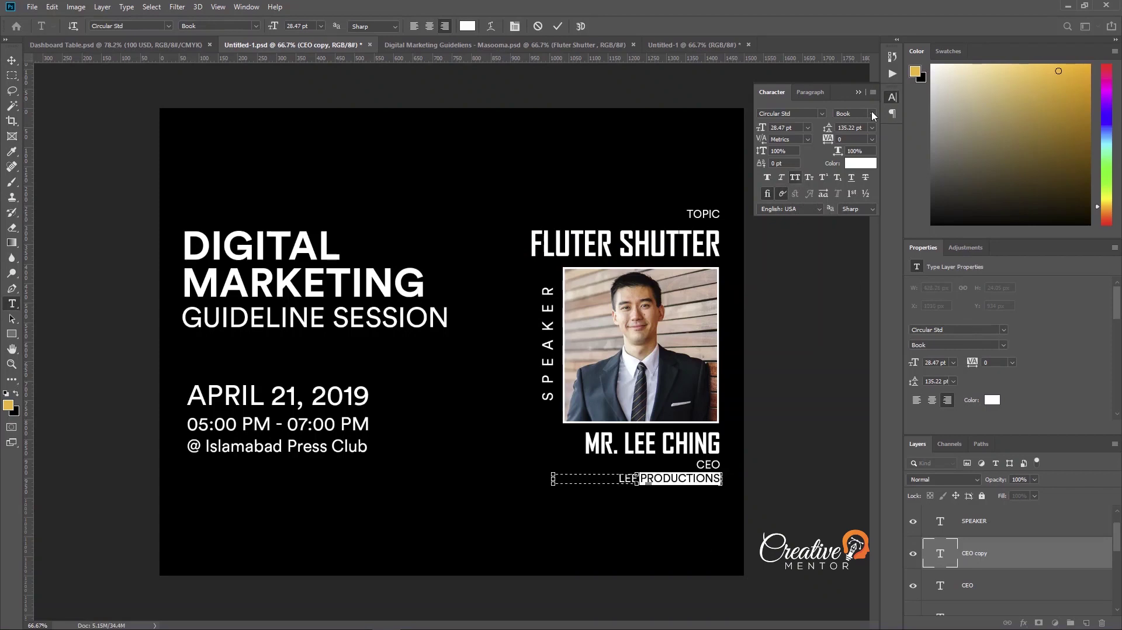
pyautogui.click(873, 115)
pyautogui.click(854, 131)
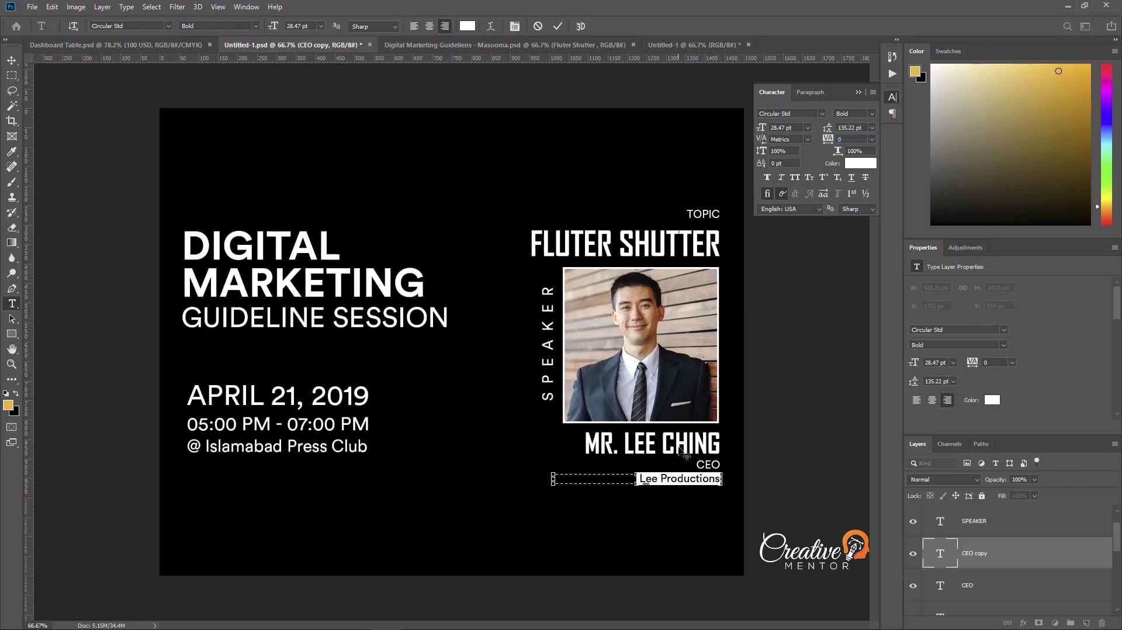
pyautogui.click(13, 61)
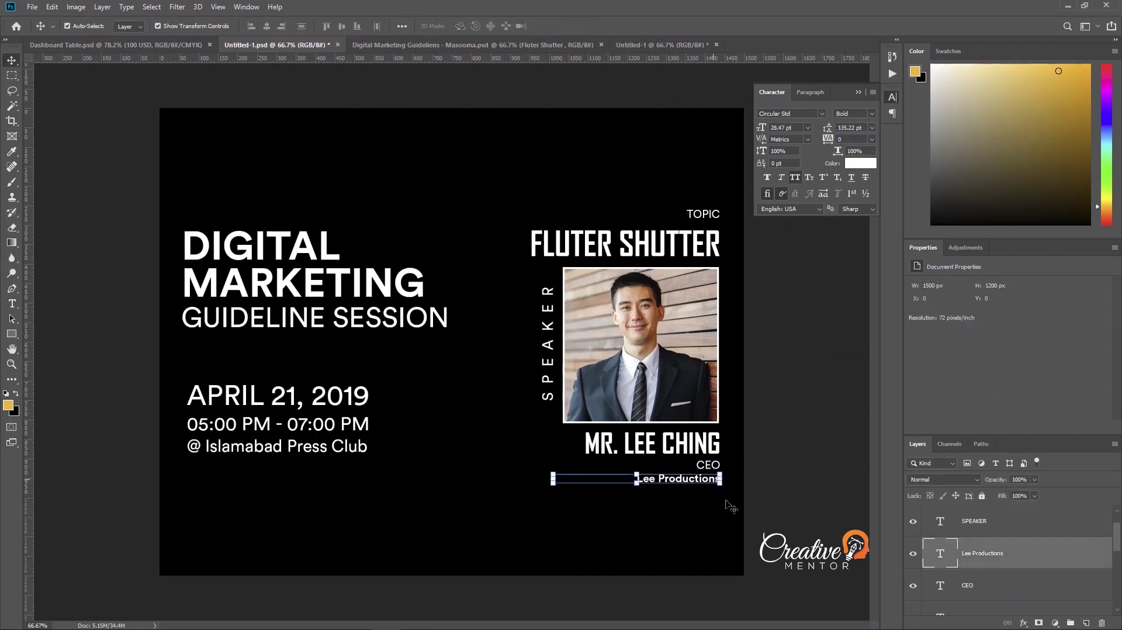
pyautogui.hotkey('ctrl', 's')
pyautogui.click(784, 446)
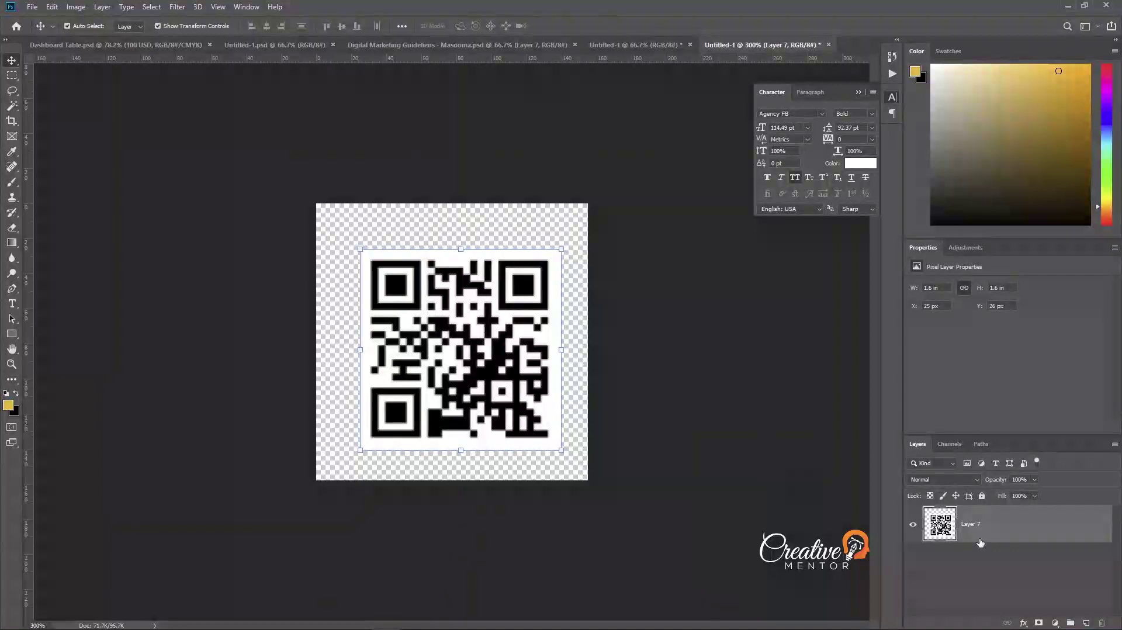
# Bring the QR code into the poster and line it up below the venue address
pyautogui.moveTo(497, 334); pyautogui.dragTo(448, 337)
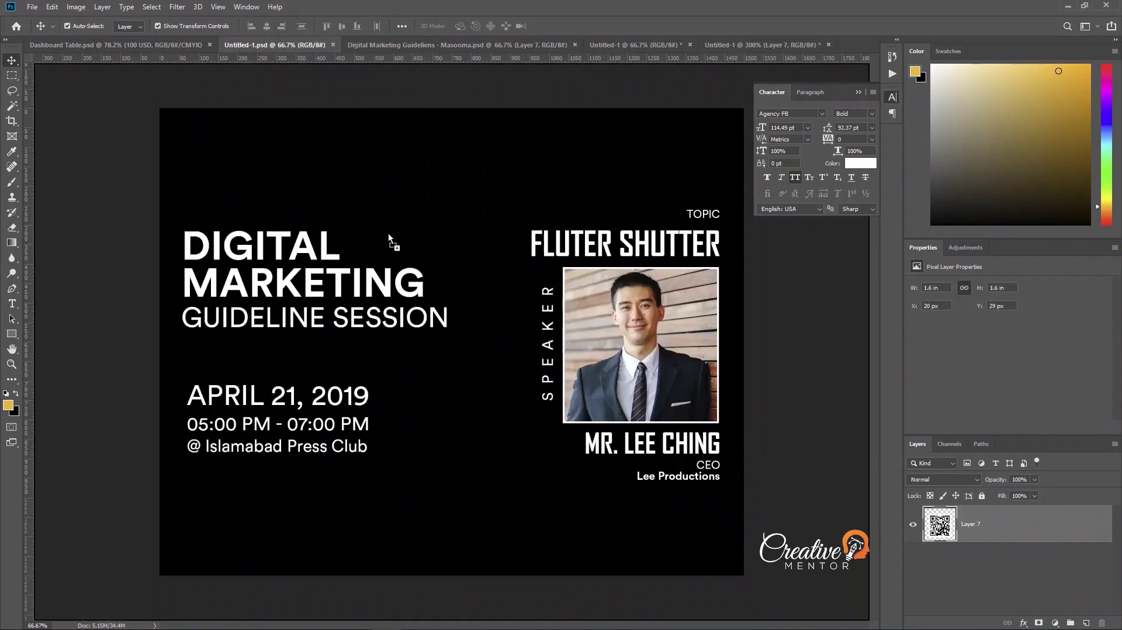
pyautogui.moveTo(476, 378)
pyautogui.mouseDown()
pyautogui.moveTo(250, 507)
pyautogui.moveTo(212, 495)
pyautogui.moveTo(264, 517)
pyautogui.mouseUp()
pyautogui.hotkey('ctrl', ';')
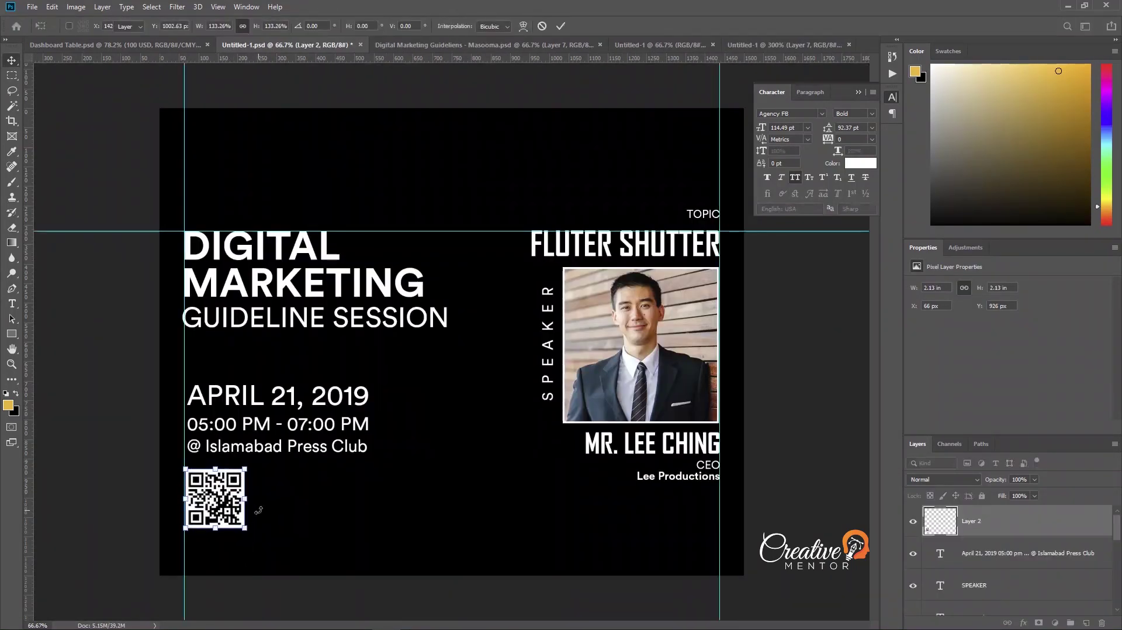
# Shrink the @ Islamabad Press Club line to 36.35 pt and tighten its leading
pyautogui.doubleClick(291, 444)
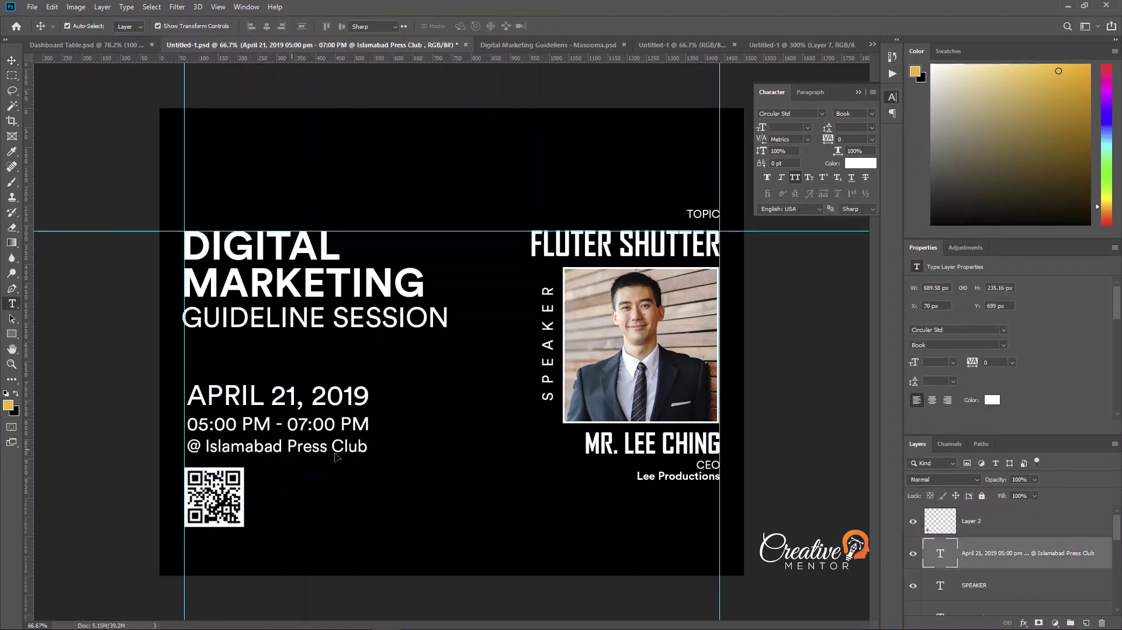
pyautogui.moveTo(374, 447); pyautogui.dragTo(179, 426)
pyautogui.click(783, 127)
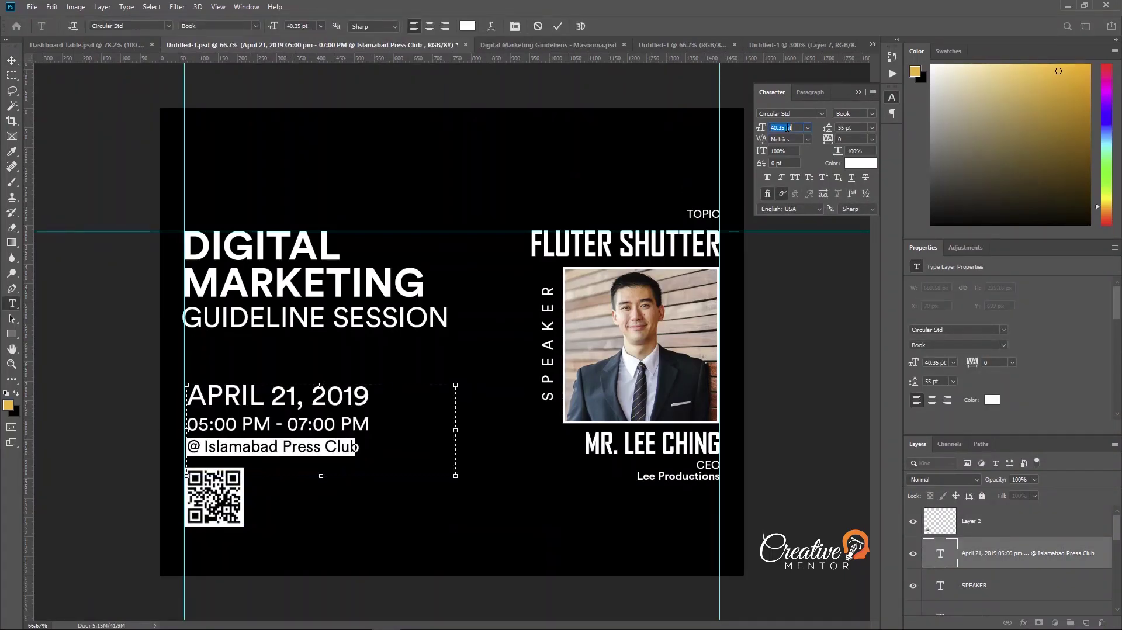
pyautogui.press('Down')
pyautogui.press('Down')
pyautogui.press('Down')
pyautogui.click(848, 127)
pyautogui.press('Down')
pyautogui.press('Down')
pyautogui.press('Down')
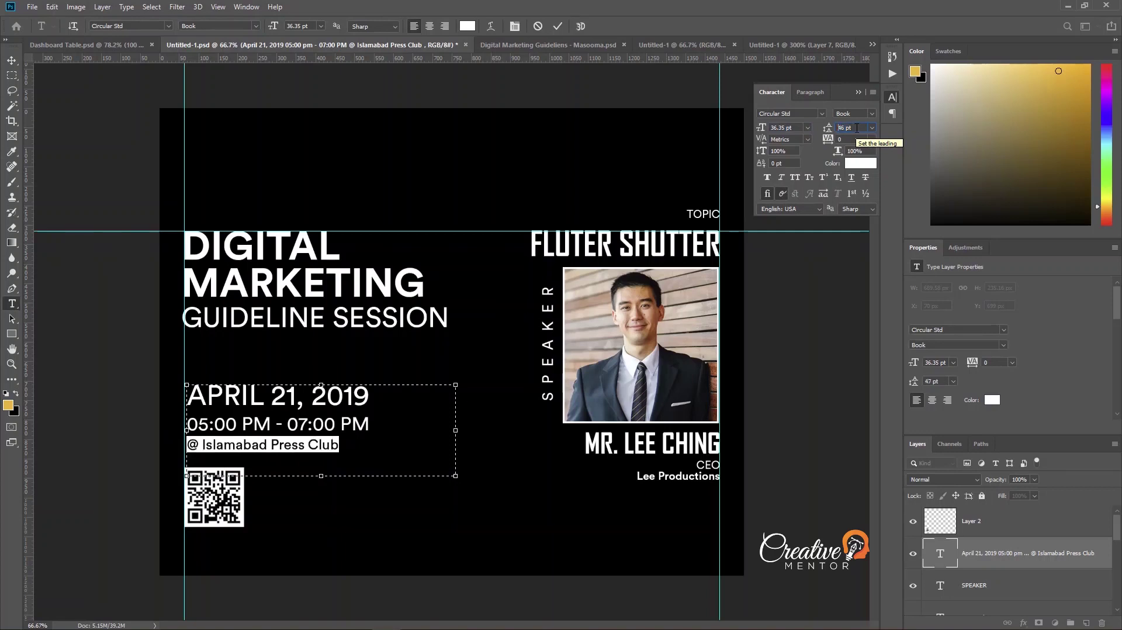
# Reduce the 05:00 PM - 07:00 PM line's font size and set its leading to 53 pt
pyautogui.moveTo(373, 424); pyautogui.dragTo(178, 427)
pyautogui.click(783, 128)
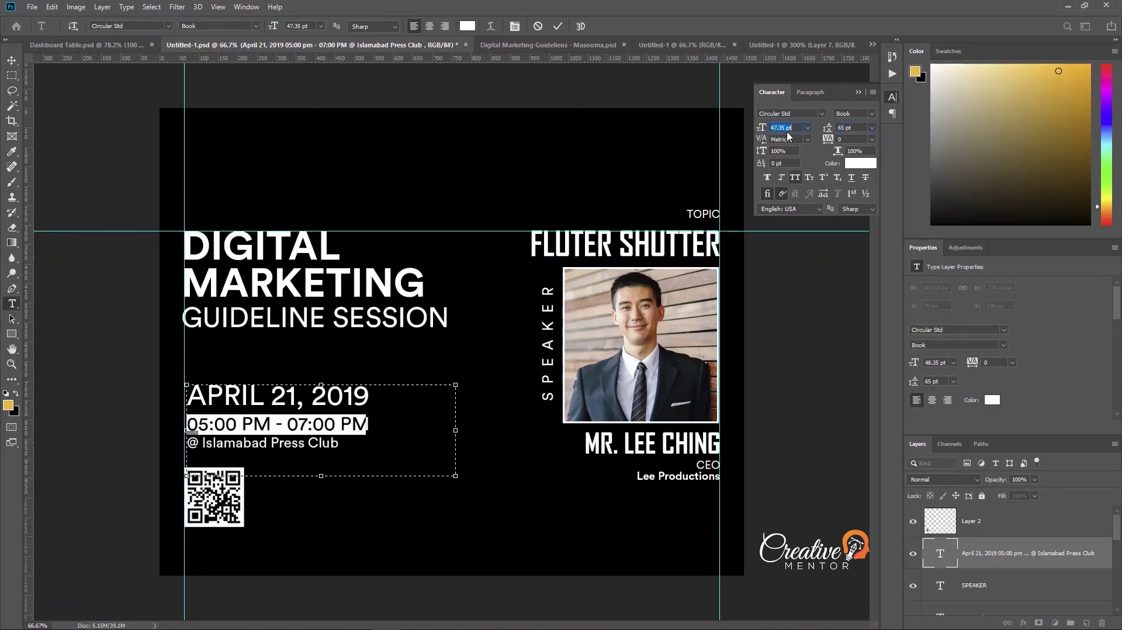
pyautogui.press('Down')
pyautogui.press('Down')
pyautogui.press('Down')
pyautogui.click(343, 443)
pyautogui.moveTo(343, 442); pyautogui.dragTo(178, 420)
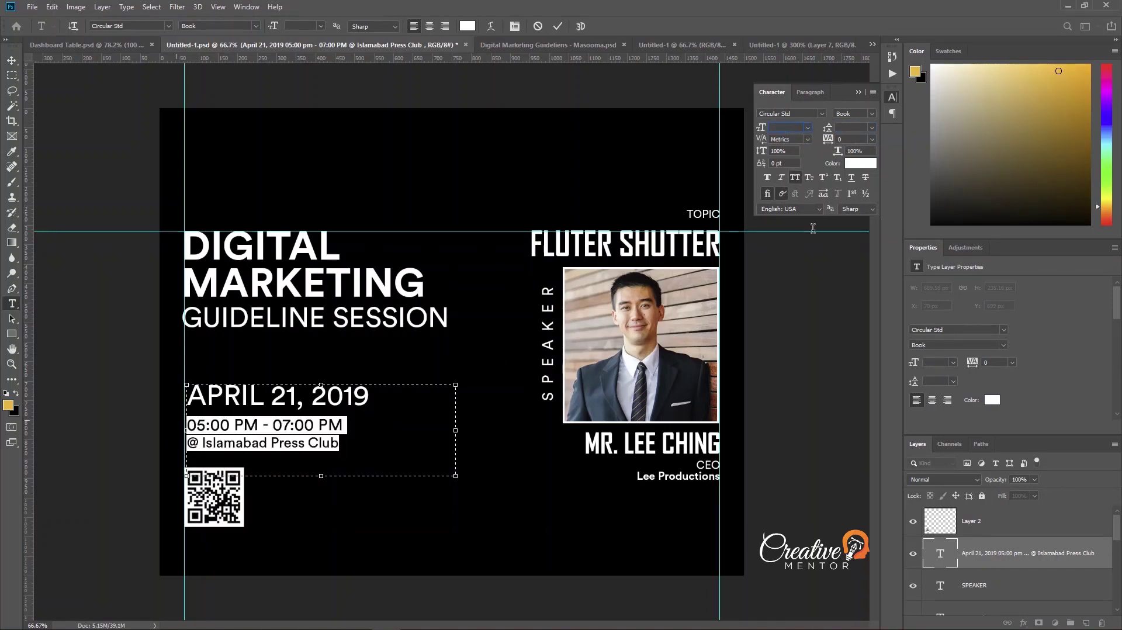
pyautogui.click(368, 463)
pyautogui.moveTo(350, 425); pyautogui.dragTo(148, 424)
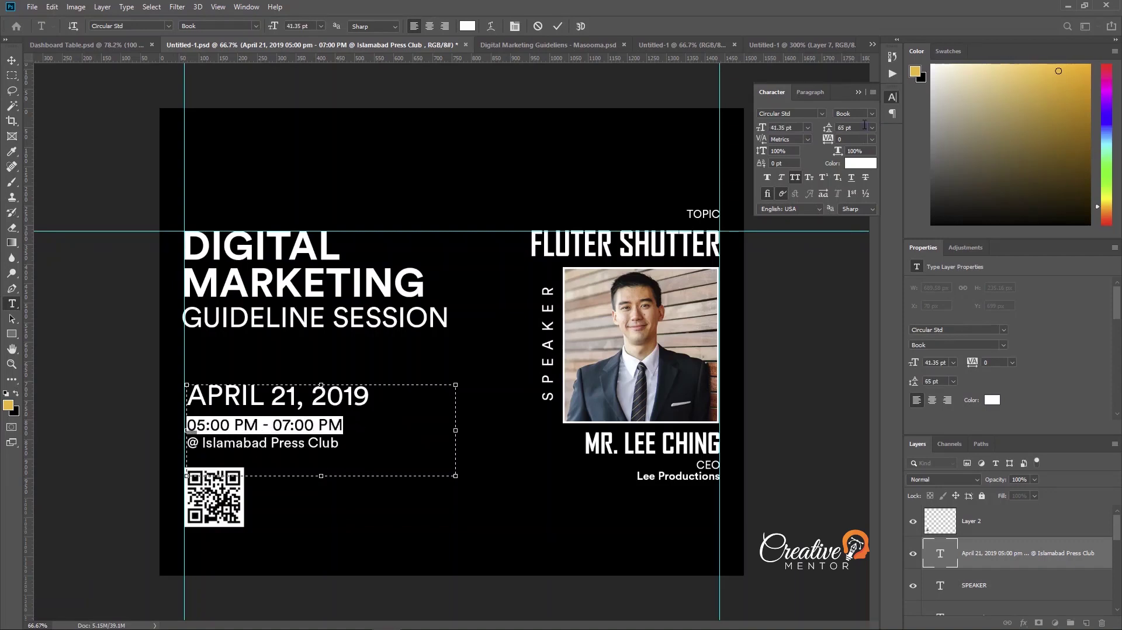
pyautogui.click(864, 126)
pyautogui.press('Down')
pyautogui.press('Down')
pyautogui.press('Down')
# Tighten the address line's leading to 37 pt and commit the date block edits
pyautogui.press('Down')
pyautogui.press('Down')
pyautogui.press('Down')
pyautogui.press('Down')
pyautogui.press('Down')
pyautogui.press('Down')
pyautogui.press('Down')
pyautogui.press('Down')
pyautogui.press('Down')
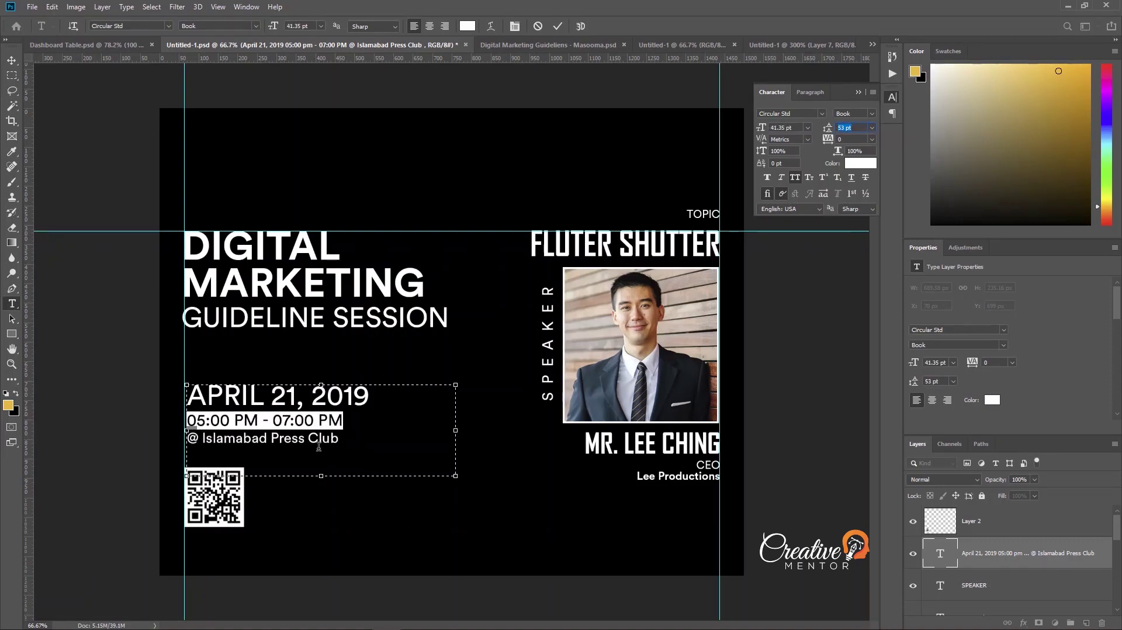
pyautogui.moveTo(345, 441); pyautogui.dragTo(124, 434)
pyautogui.press('Down')
pyautogui.press('Down')
pyautogui.press('Down')
pyautogui.press('Down')
pyautogui.press('Down')
pyautogui.press('Down')
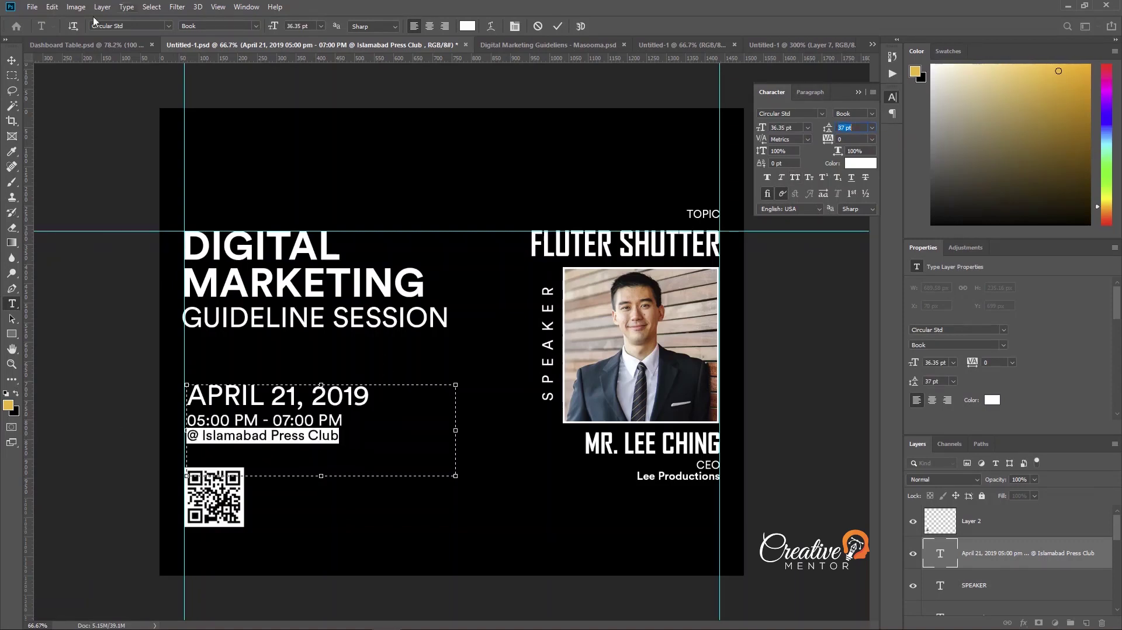
pyautogui.click(11, 61)
pyautogui.click(379, 576)
pyautogui.hotkey('ctrl', ';')
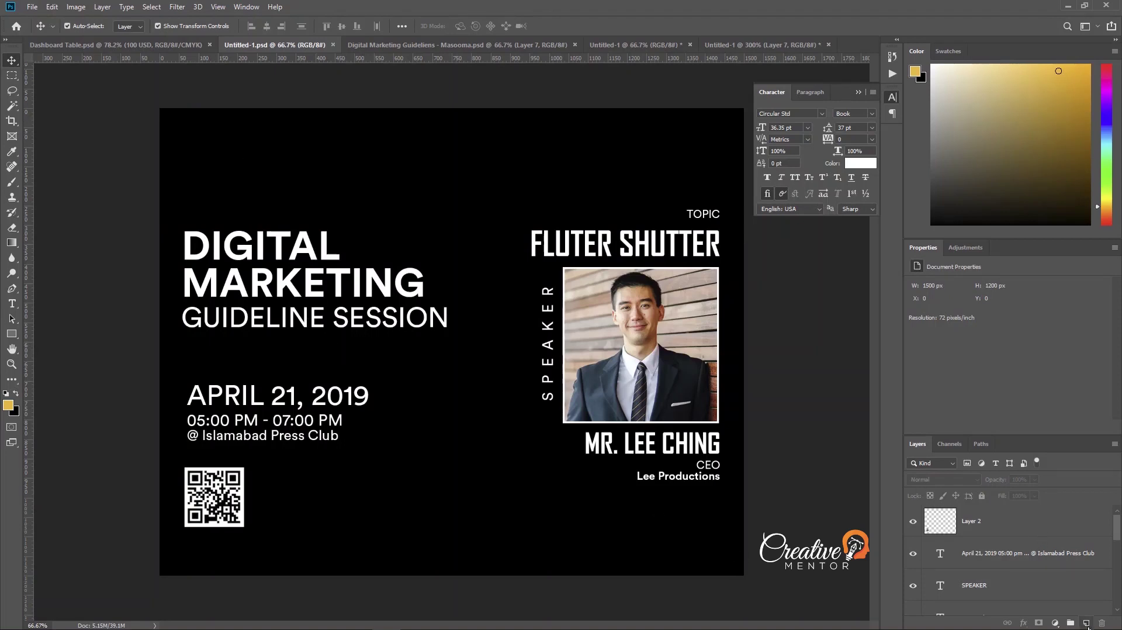
# Add a new layer and set the white dot grid in the top-left corner
pyautogui.click(1087, 624)
pyautogui.rightClick(11, 333)
pyautogui.click(58, 355)
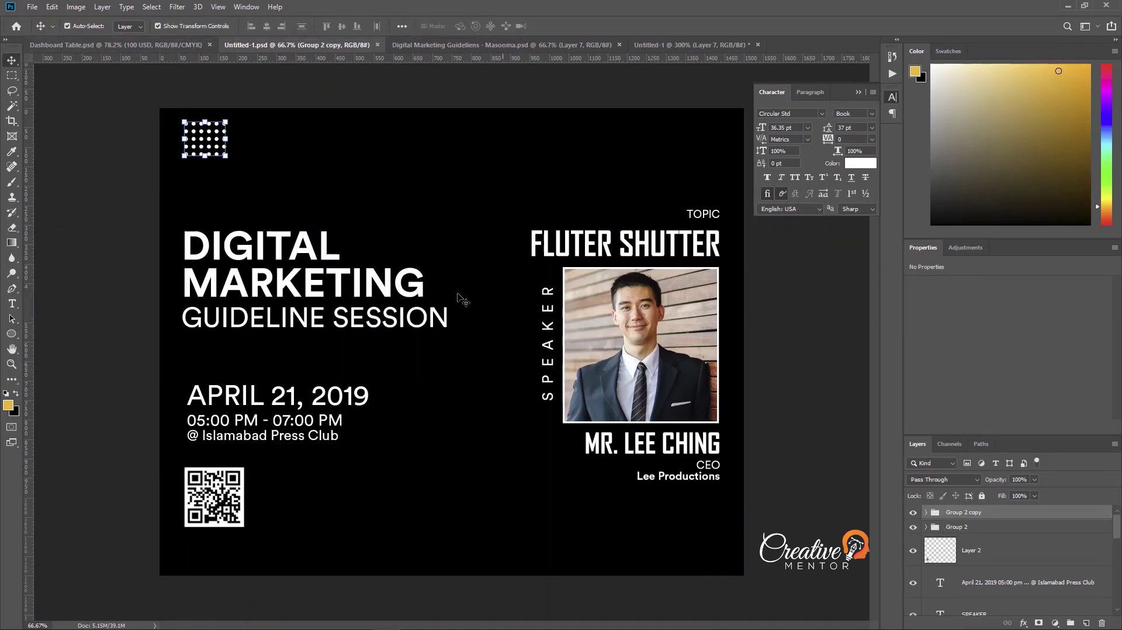
pyautogui.moveTo(220, 159)
pyautogui.mouseDown()
pyautogui.moveTo(228, 153)
pyautogui.moveTo(213, 144)
pyautogui.mouseUp()
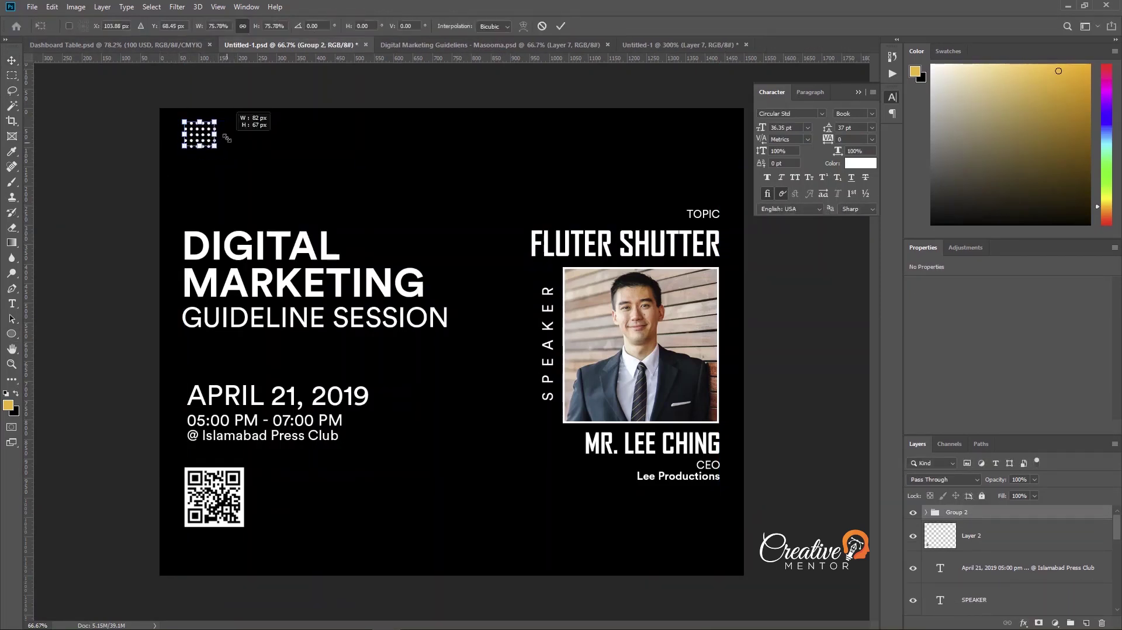
pyautogui.press('Return')
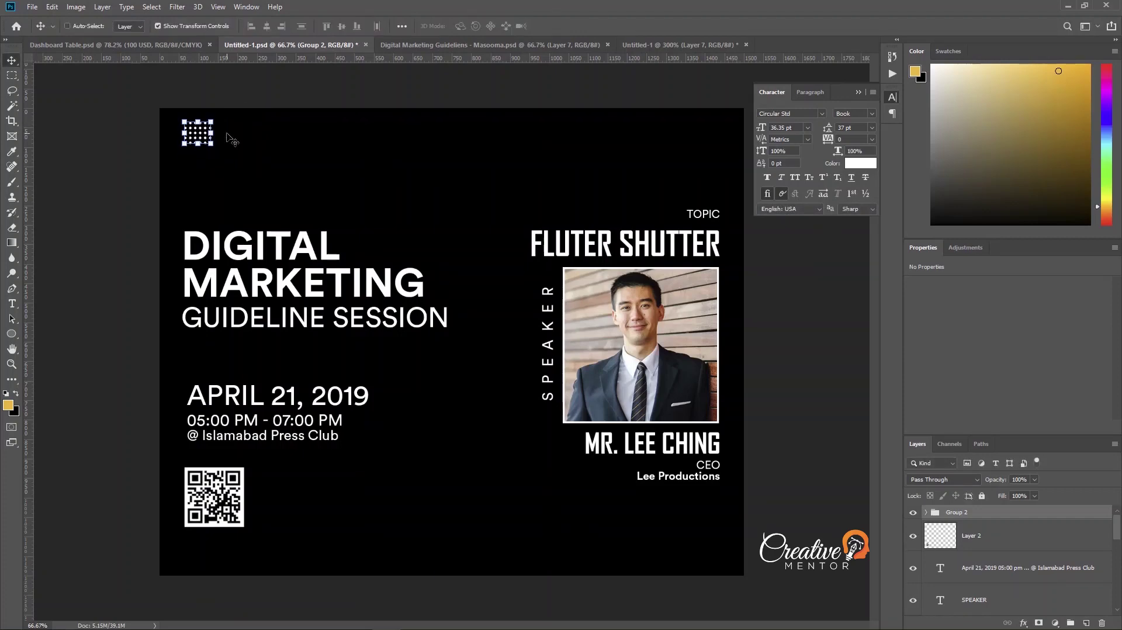
# Duplicate the dot grid and place the copy beside the original
pyautogui.moveTo(232, 140); pyautogui.dragTo(415, 436)
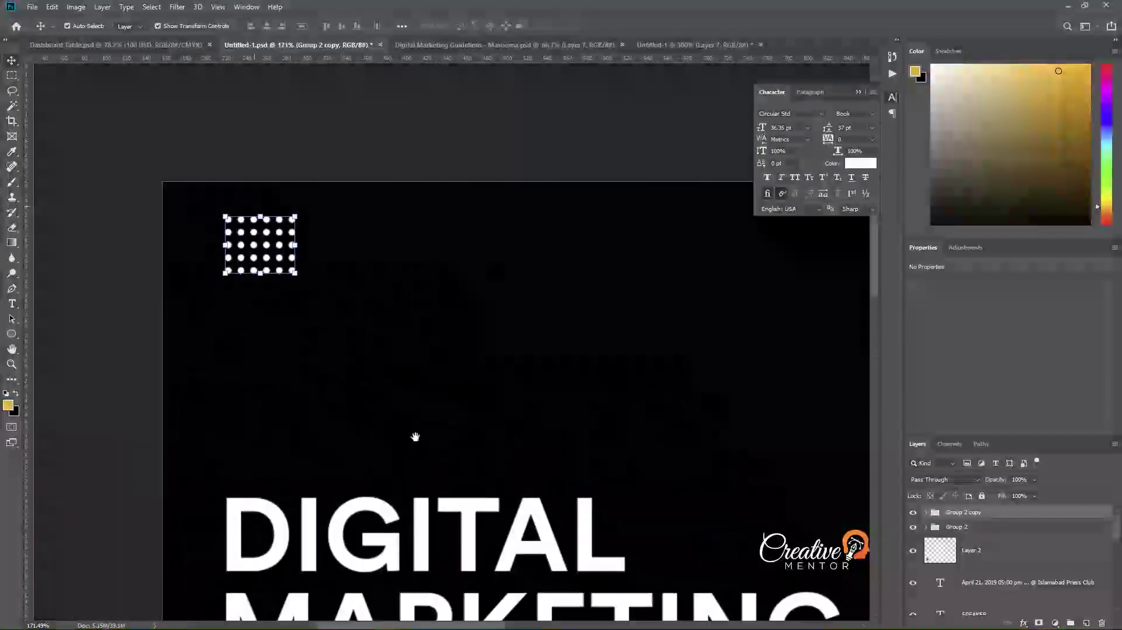
pyautogui.hotkey('ctrl', 'alt', 't')
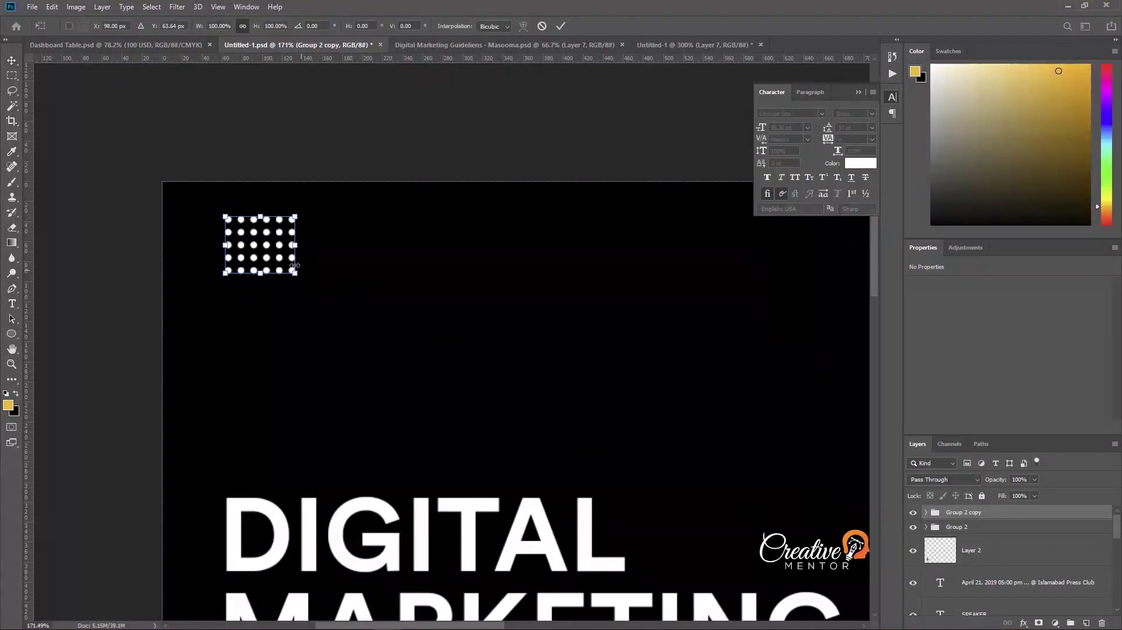
pyautogui.moveTo(295, 233); pyautogui.dragTo(374, 234)
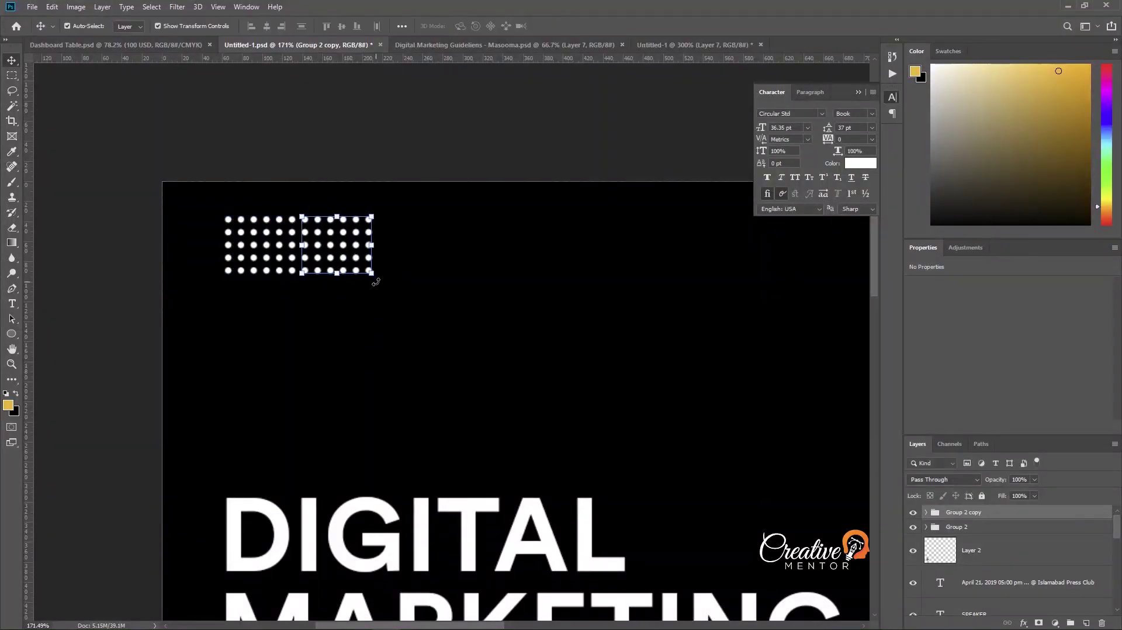
pyautogui.click(562, 155)
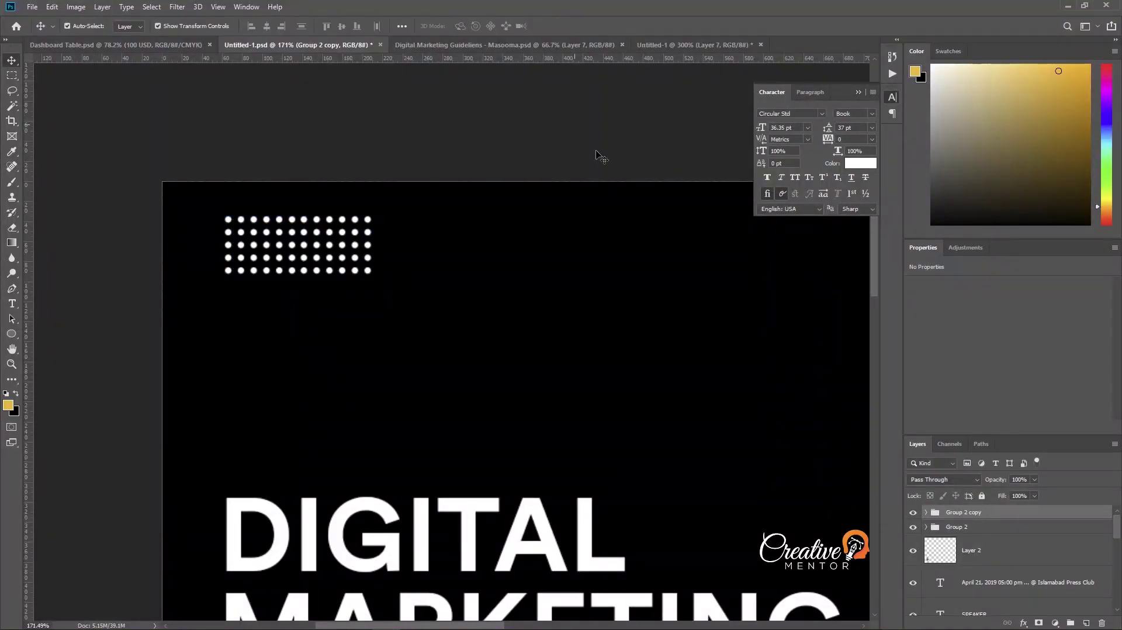
# Group the two dot grids and duplicate the group downward below the original
pyautogui.click(982, 513)
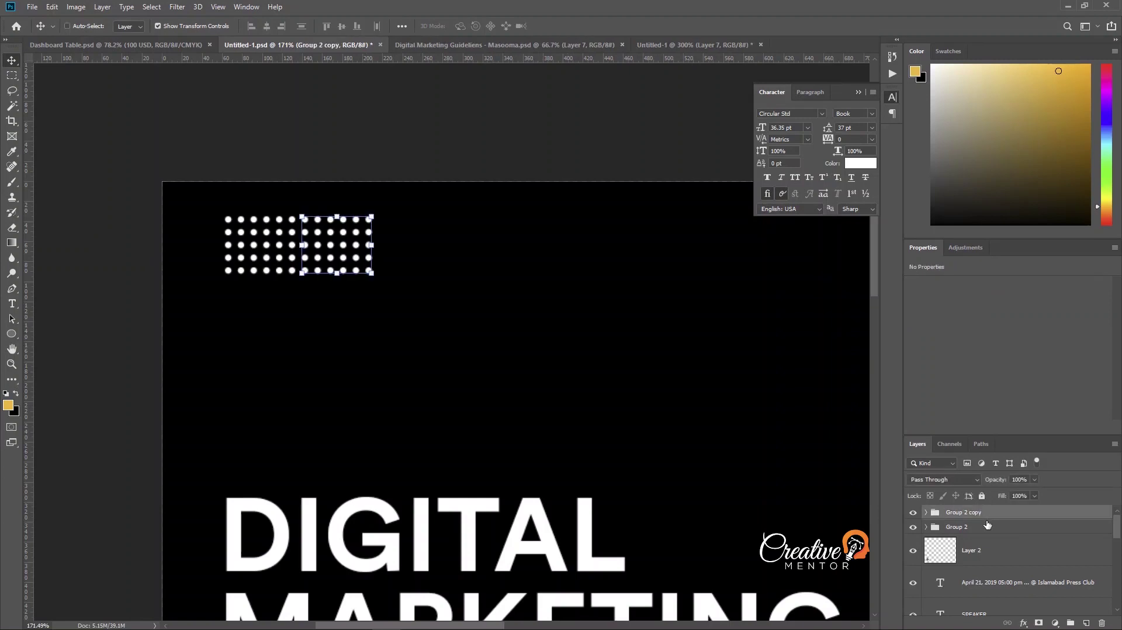
pyautogui.keyDown('shift'); pyautogui.click(983, 529); pyautogui.keyUp('shift')
pyautogui.hotkey('ctrl', 'g')
pyautogui.hotkey('ctrl', 'alt', 't')
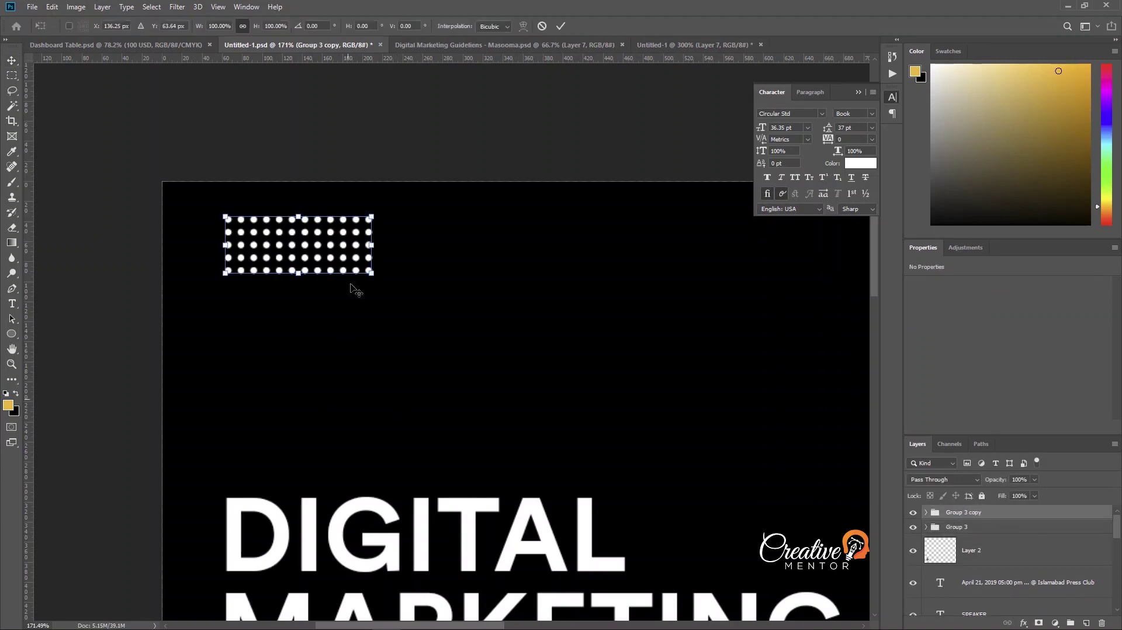
pyautogui.moveTo(335, 242); pyautogui.dragTo(336, 295)
pyautogui.press('Return')
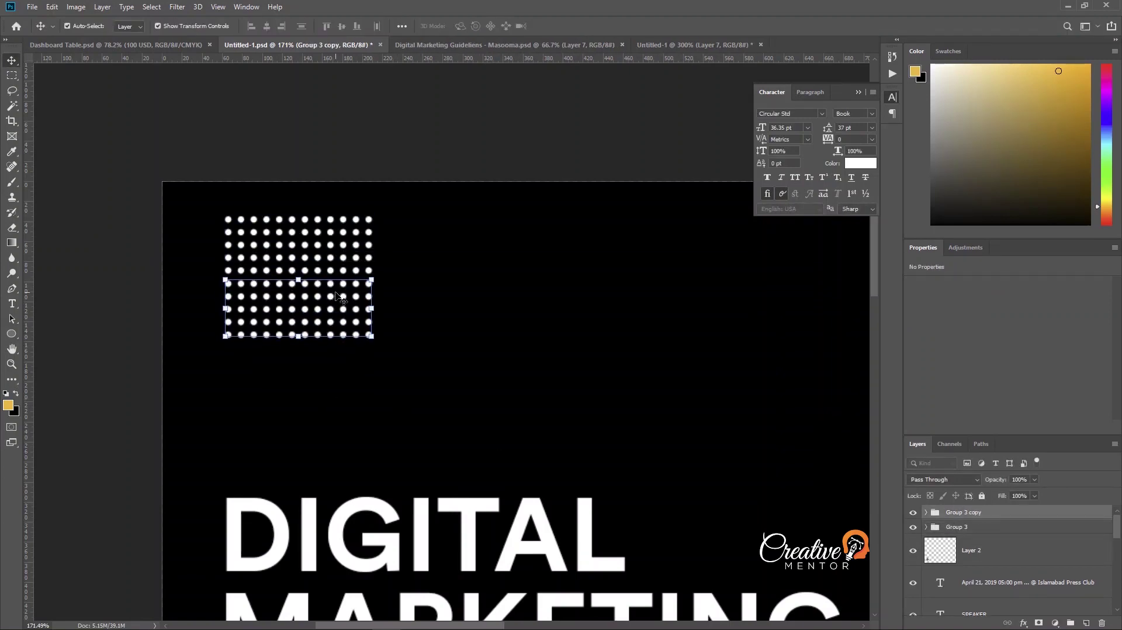
pyautogui.click(351, 156)
# Group all dot grids into one block, scale it up, and nudge it into the top-left corner
pyautogui.hotkey('ctrl', '0')
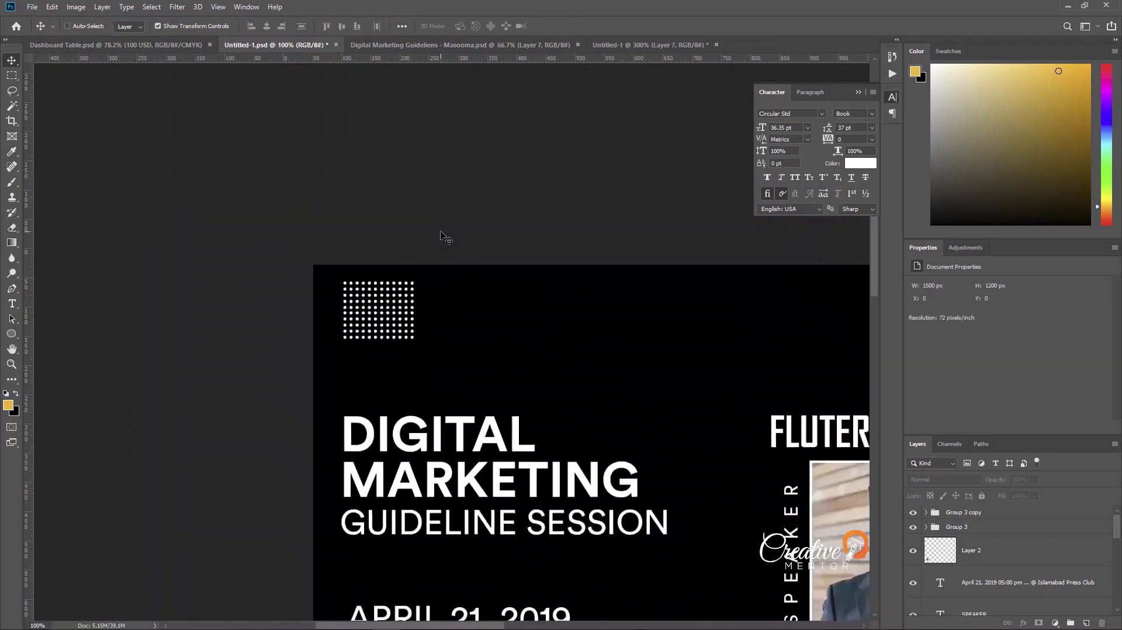
pyautogui.click(989, 518)
pyautogui.keyDown('shift'); pyautogui.click(988, 527); pyautogui.keyUp('shift')
pyautogui.hotkey('ctrl', 'g')
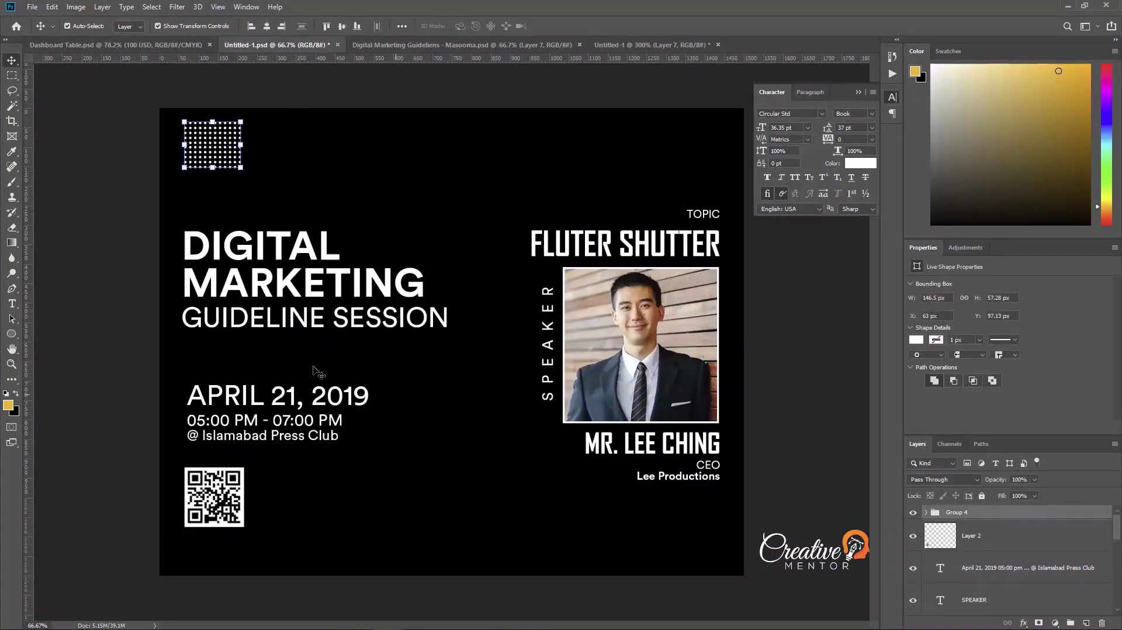
pyautogui.hotkey('ctrl', 't')
pyautogui.moveTo(245, 170)
pyautogui.mouseDown()
pyautogui.moveTo(274, 188)
pyautogui.moveTo(195, 139)
pyautogui.mouseUp()
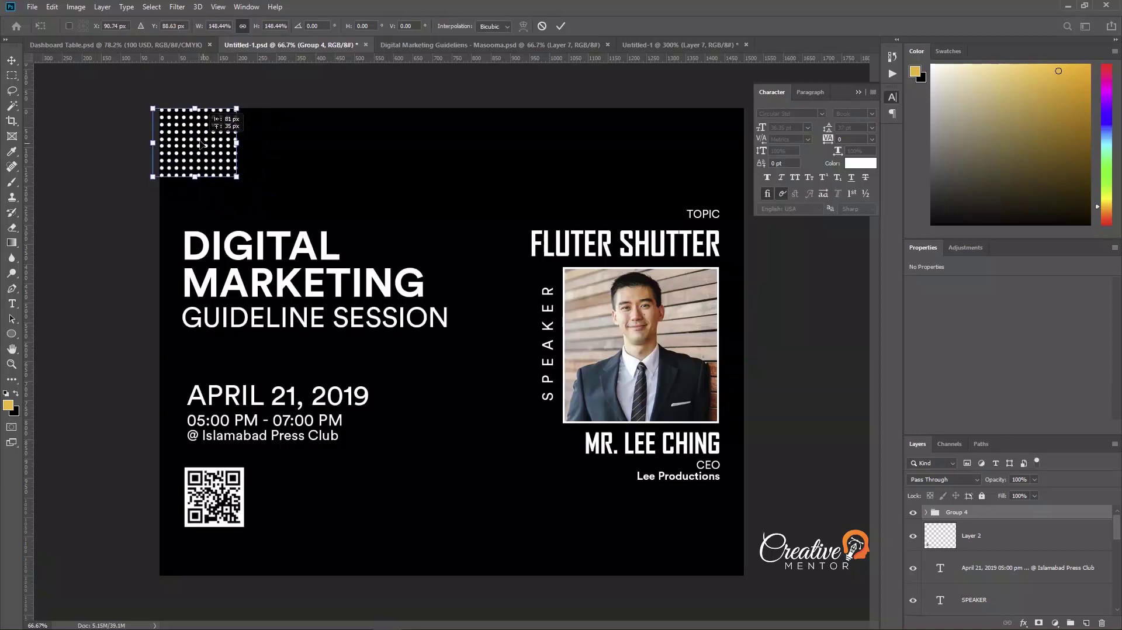
pyautogui.hotkey('shift', 'Right')
pyautogui.hotkey('shift', 'Right')
pyautogui.hotkey('shift', 'Right')
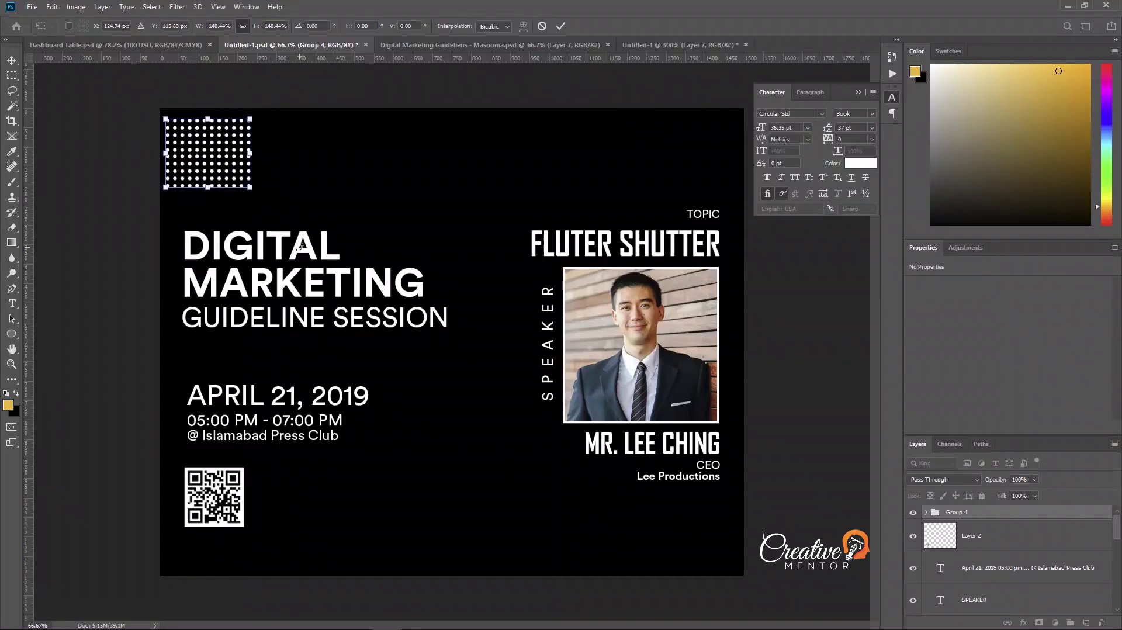
pyautogui.hotkey('shift', 'Down')
pyautogui.hotkey('shift', 'Down')
pyautogui.hotkey('shift', 'Down')
pyautogui.press('Return')
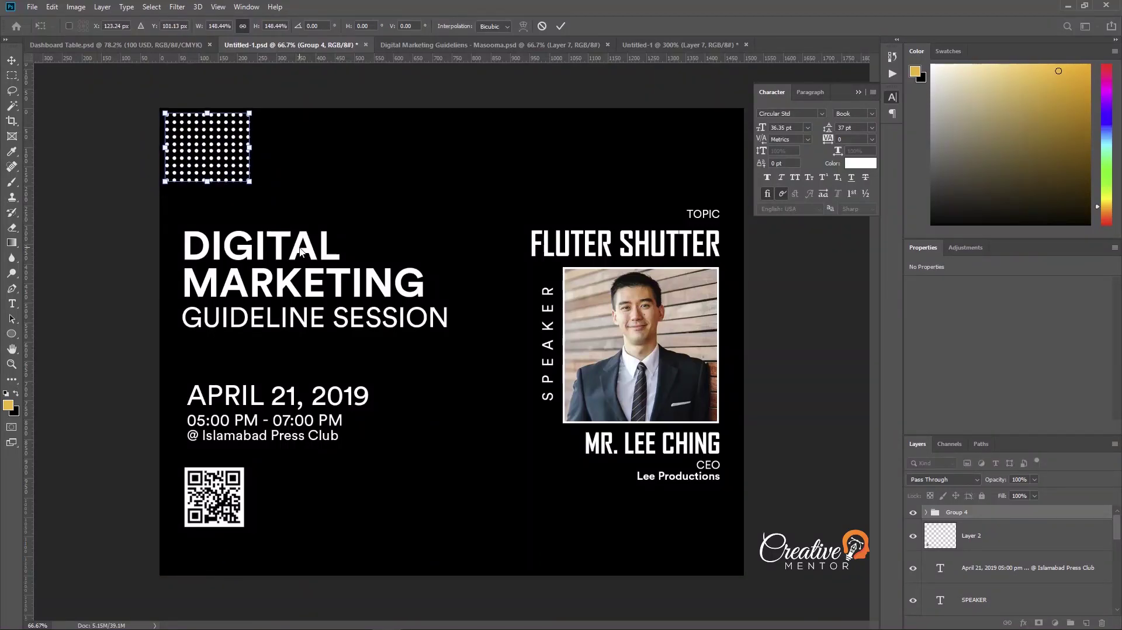
pyautogui.click(344, 114)
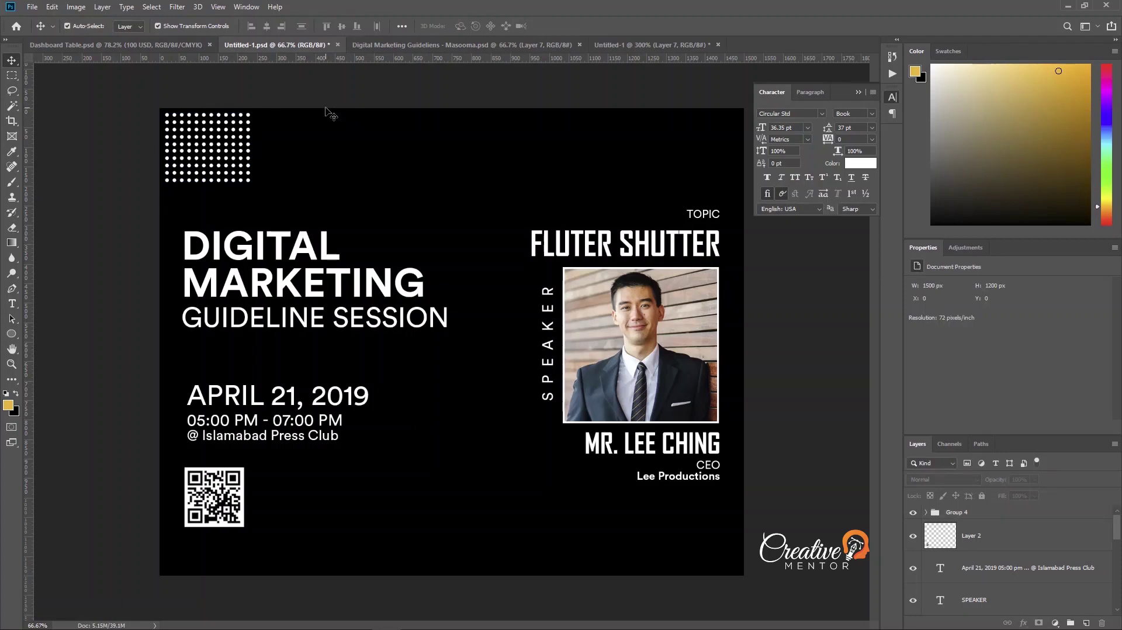
pyautogui.click(993, 513)
# Place a slightly smaller copy of the dot grid bottom-right and save the poster
pyautogui.moveTo(266, 174)
pyautogui.mouseDown()
pyautogui.moveTo(402, 358)
pyautogui.moveTo(625, 497)
pyautogui.moveTo(709, 513)
pyautogui.mouseUp()
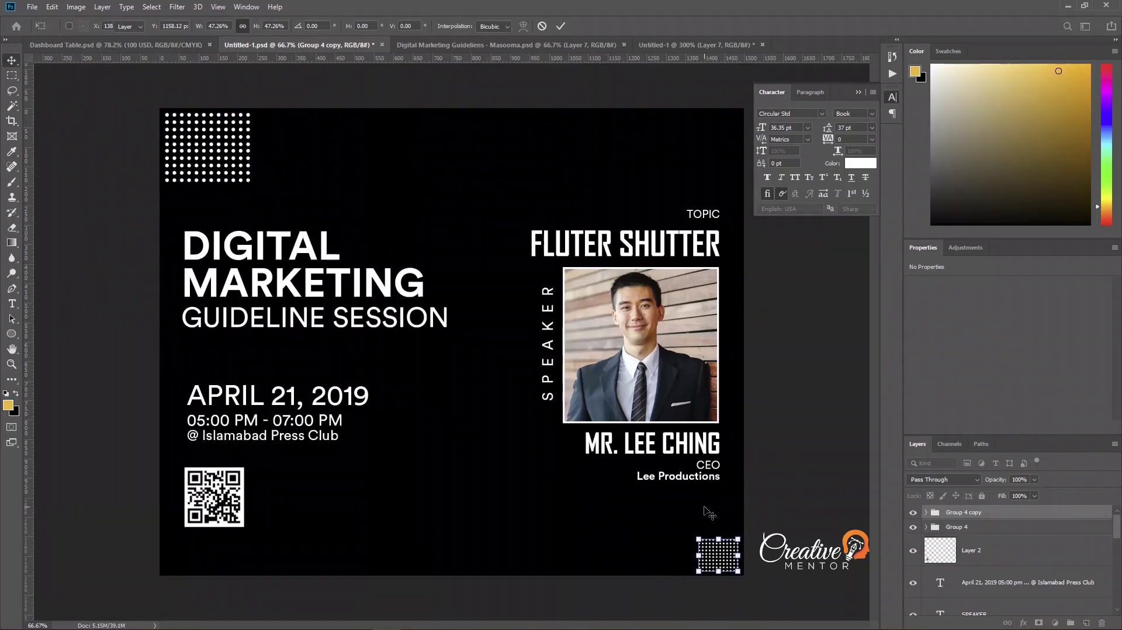
pyautogui.press('Return')
pyautogui.click(795, 525)
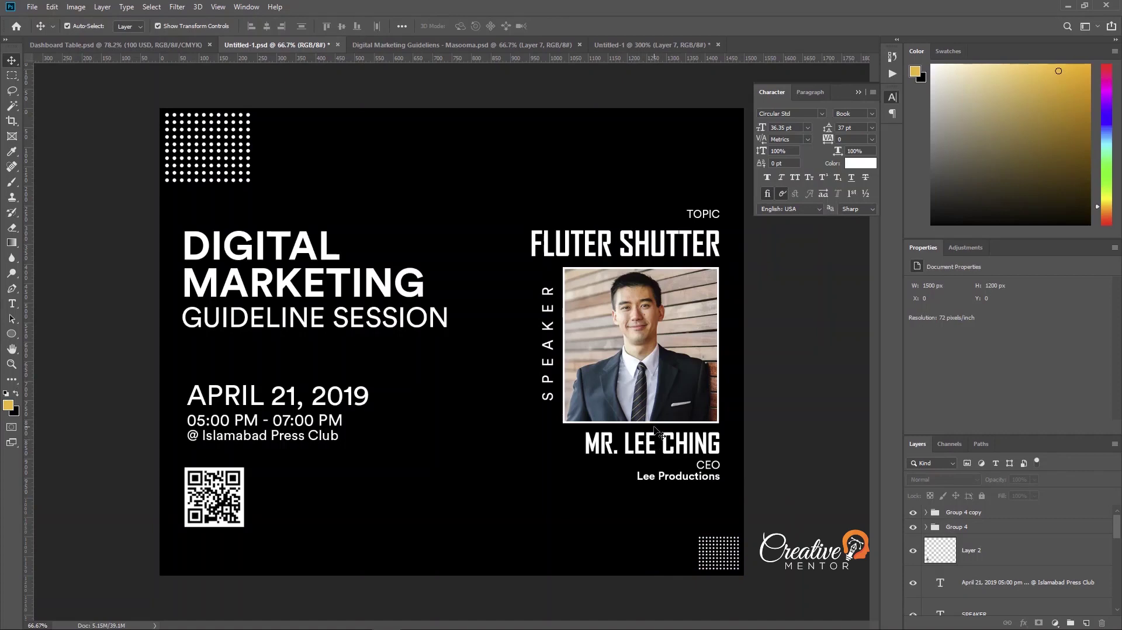
pyautogui.hotkey('ctrl', 's')
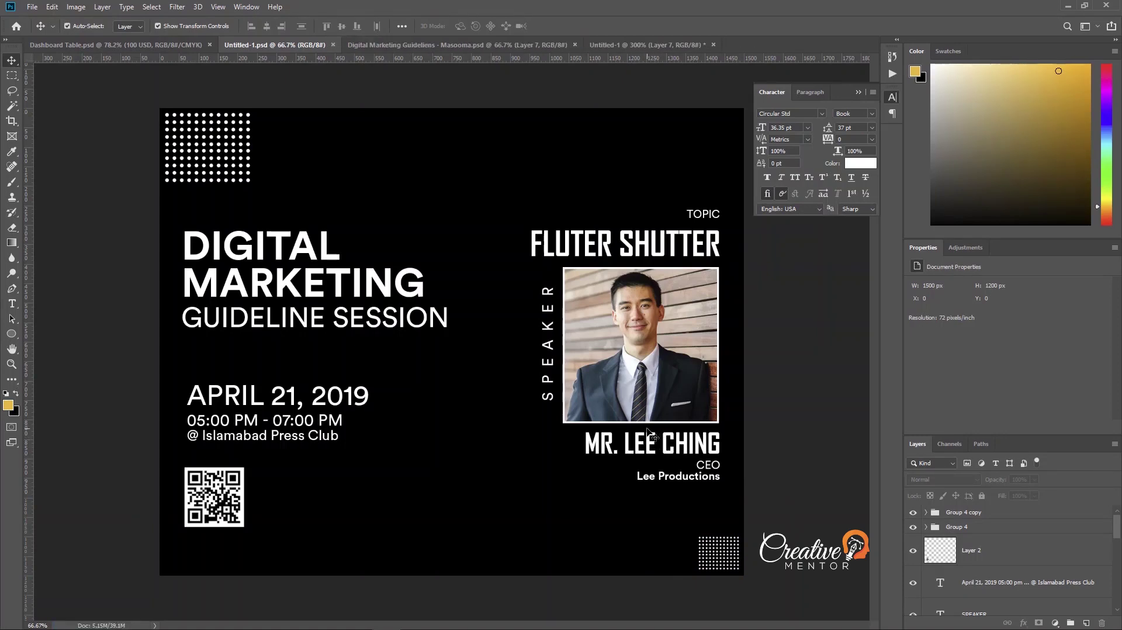
# Nudge the top-left dot grid up and left, closer to the corner
pyautogui.click(970, 526)
pyautogui.hotkey('ctrl', 't')
pyautogui.moveTo(225, 140); pyautogui.dragTo(190, 136)
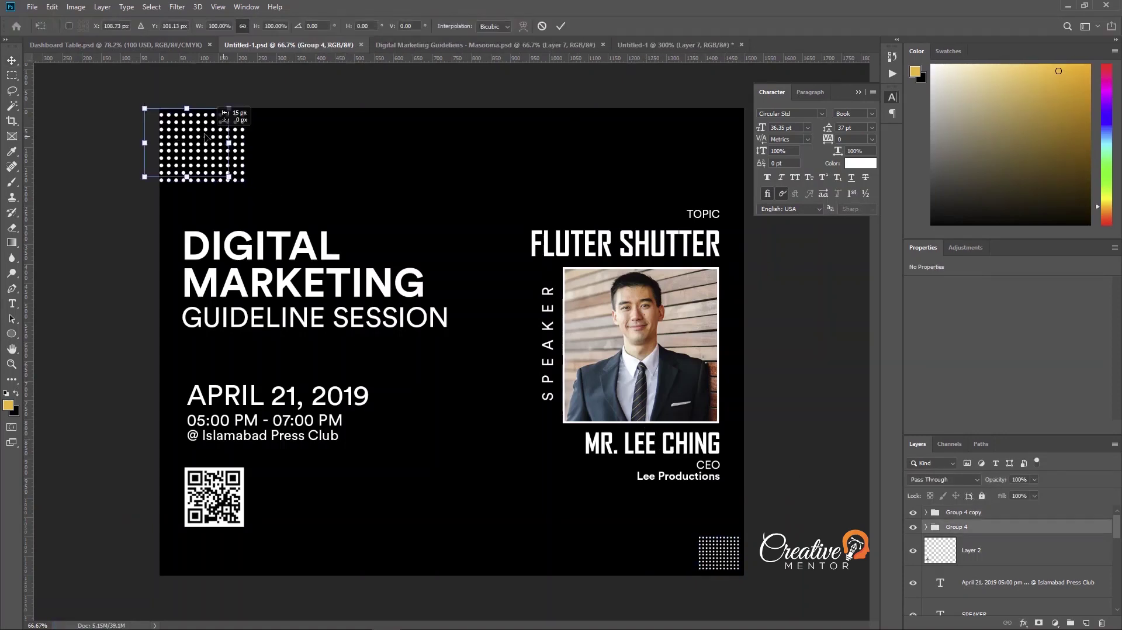
pyautogui.hotkey('shift', 'Up')
pyautogui.hotkey('shift', 'Up')
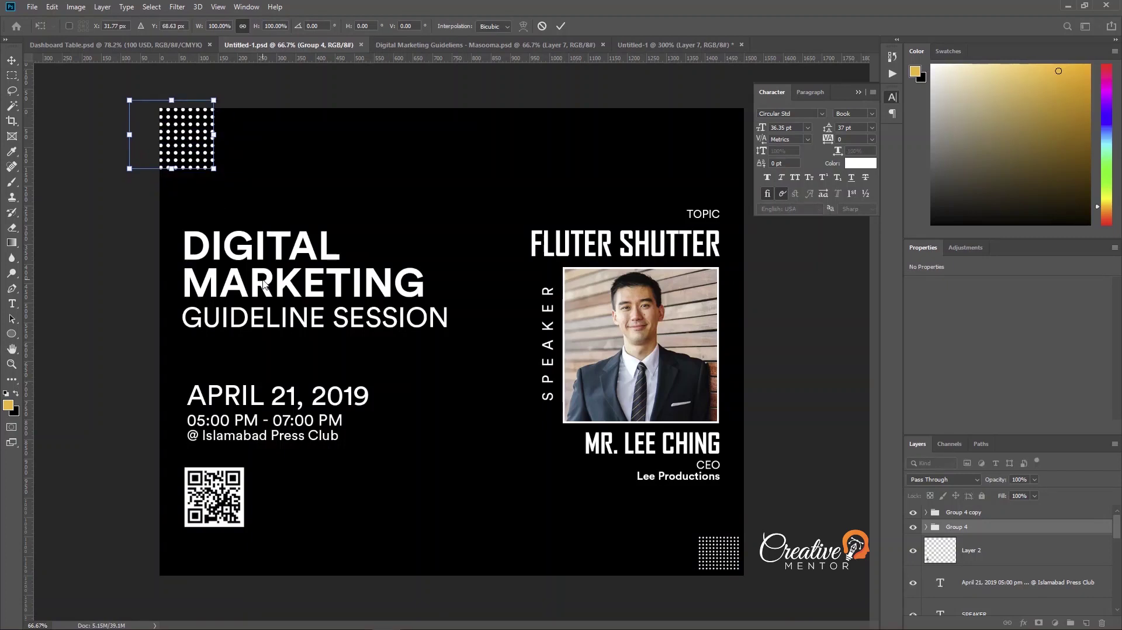
pyautogui.hotkey('shift', 'Left')
pyautogui.hotkey('shift', 'Up')
pyautogui.hotkey('shift', 'Up')
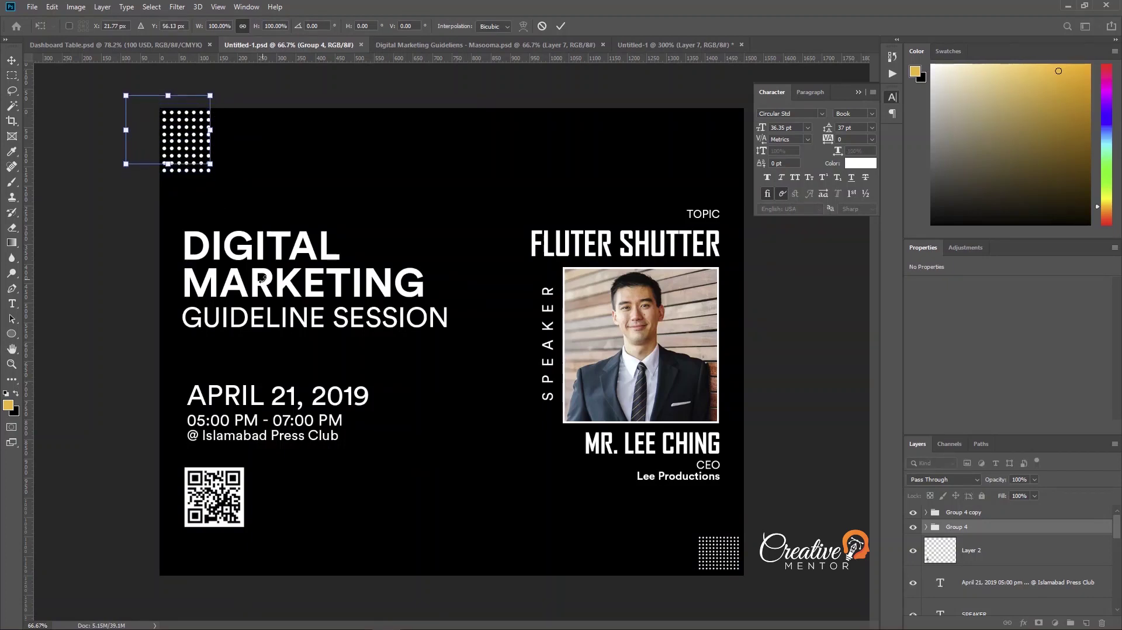
pyautogui.press('Up')
pyautogui.press('Up')
pyautogui.press('Up')
pyautogui.press('Up')
pyautogui.press('Up')
pyautogui.press('Up')
pyautogui.press('Up')
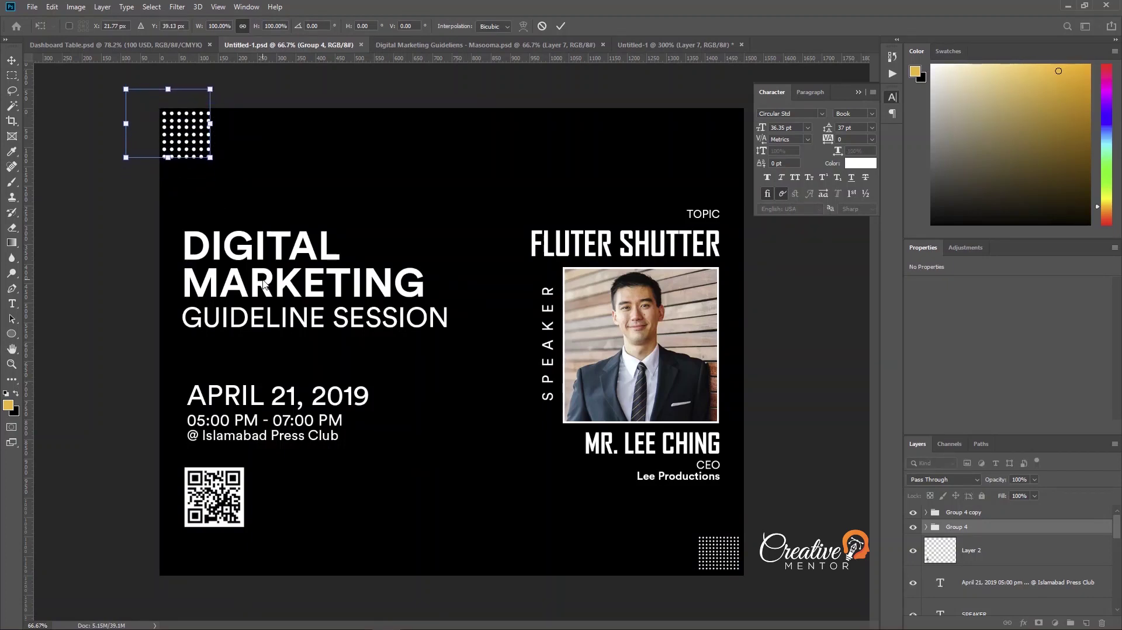
pyautogui.press('Right')
pyautogui.press('Down')
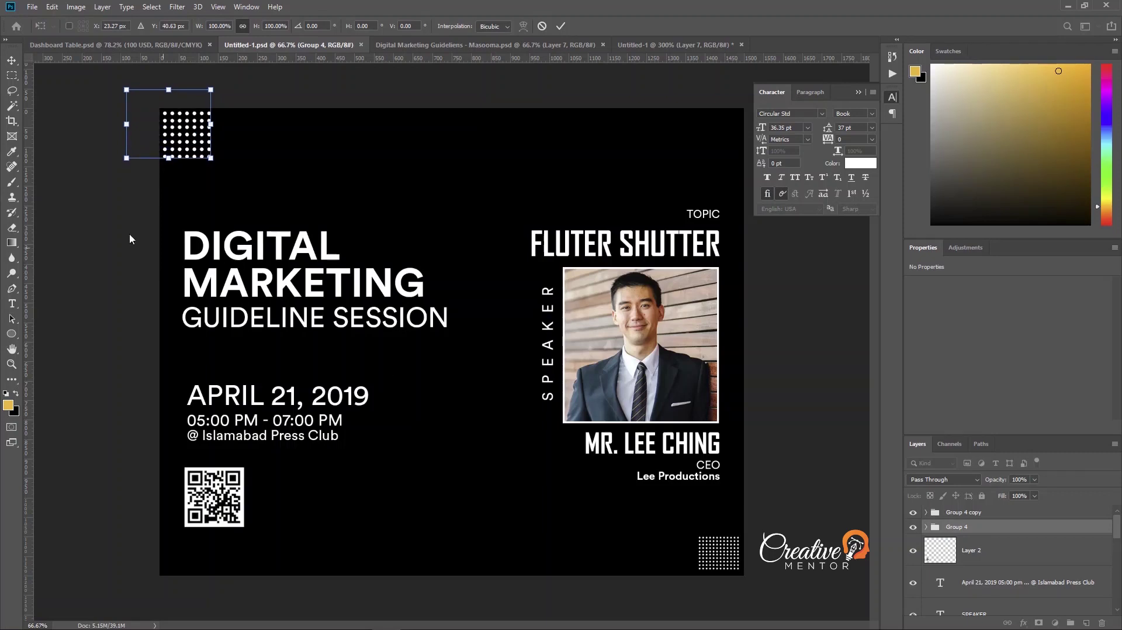
pyautogui.click(122, 316)
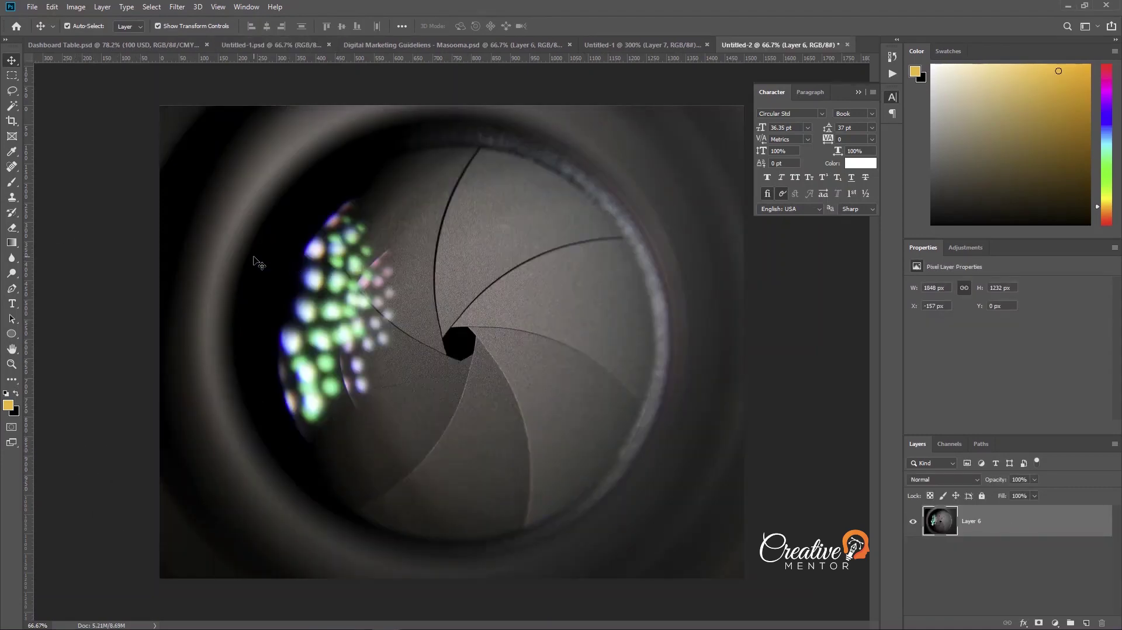
# Drag the lens-aperture photo into the poster just above the Background layer
pyautogui.click(270, 46)
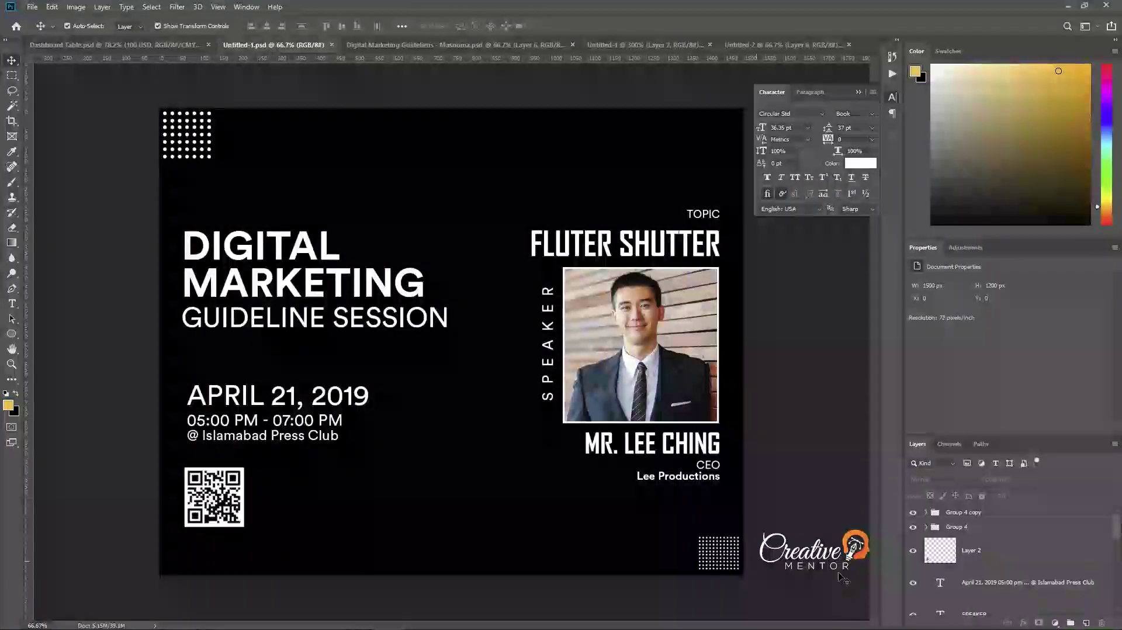
pyautogui.scroll(-5, 1005, 555)
pyautogui.click(993, 599)
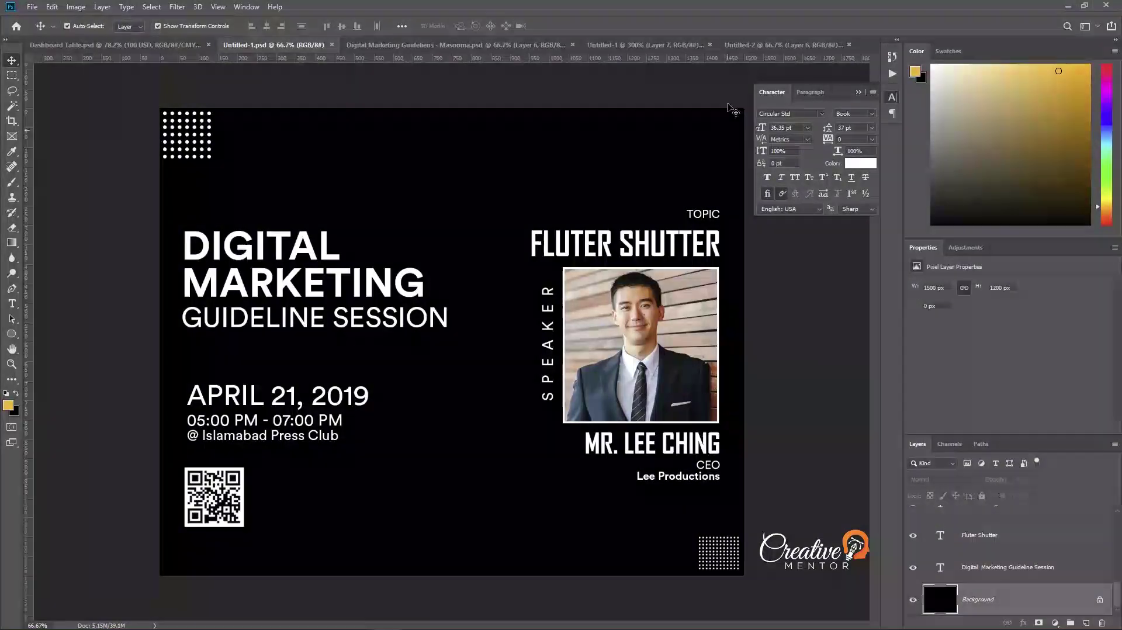
pyautogui.click(749, 50)
pyautogui.moveTo(581, 462)
pyautogui.mouseDown()
pyautogui.moveTo(483, 462)
pyautogui.moveTo(544, 351)
pyautogui.mouseUp()
# Enlarge the lens photo to cover the poster and lower its opacity to 26%
pyautogui.hotkey('ctrl', 't')
pyautogui.hotkey('ctrl', '-')
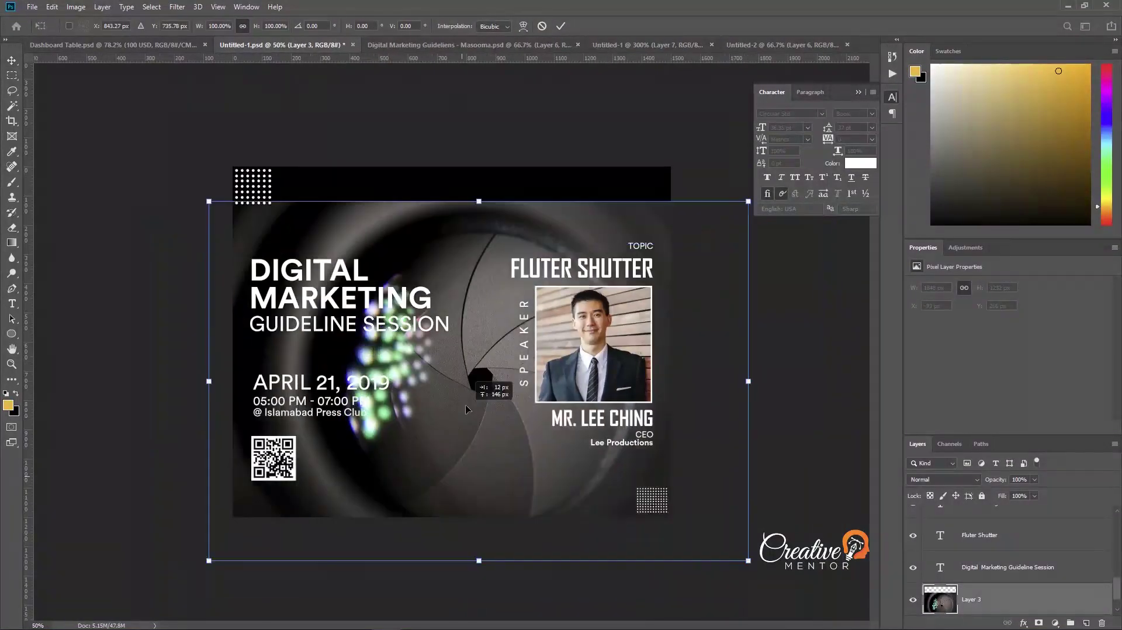
pyautogui.moveTo(766, 524); pyautogui.dragTo(742, 519)
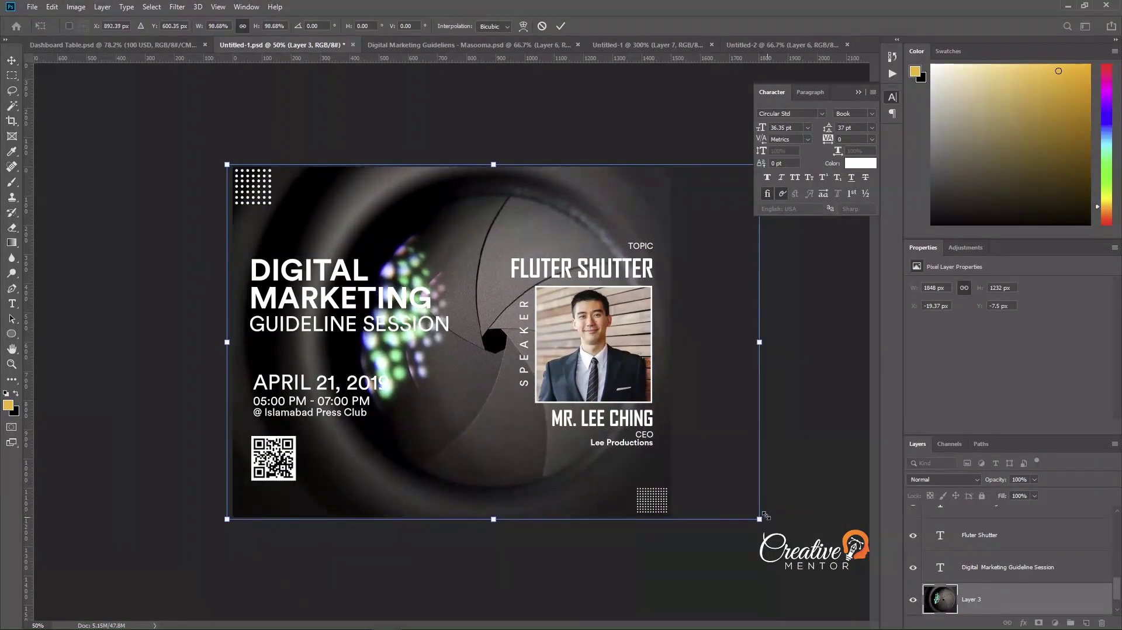
pyautogui.press('Return')
pyautogui.hotkey('shift', 'Left')
pyautogui.hotkey('shift', 'Left')
pyautogui.hotkey('shift', 'Left')
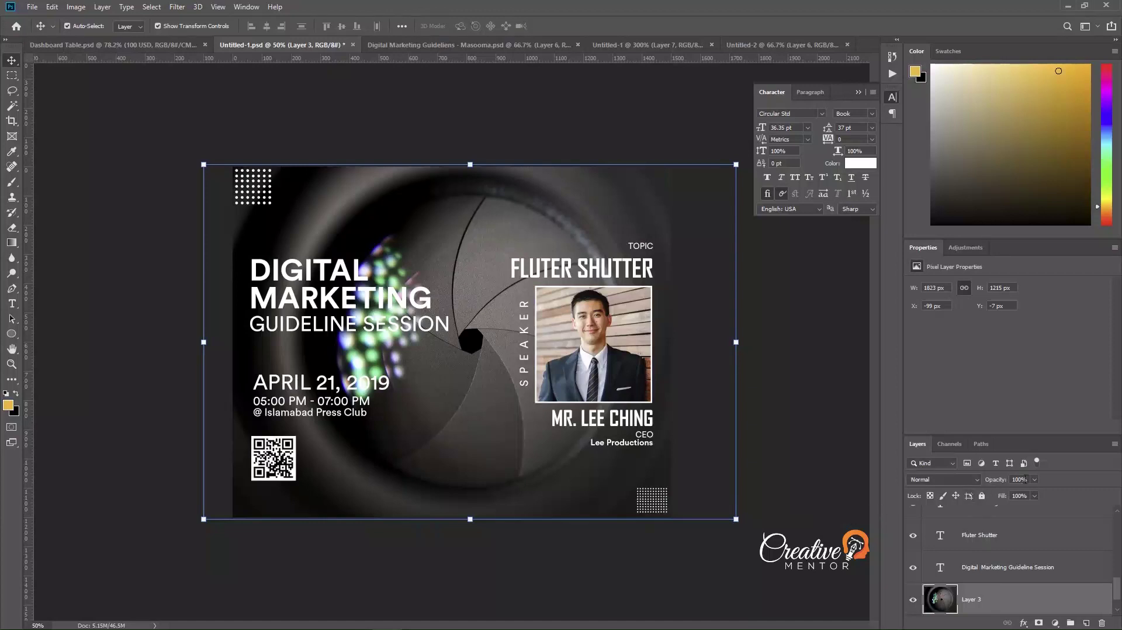
pyautogui.click(1034, 479)
pyautogui.moveTo(1008, 492); pyautogui.dragTo(997, 495)
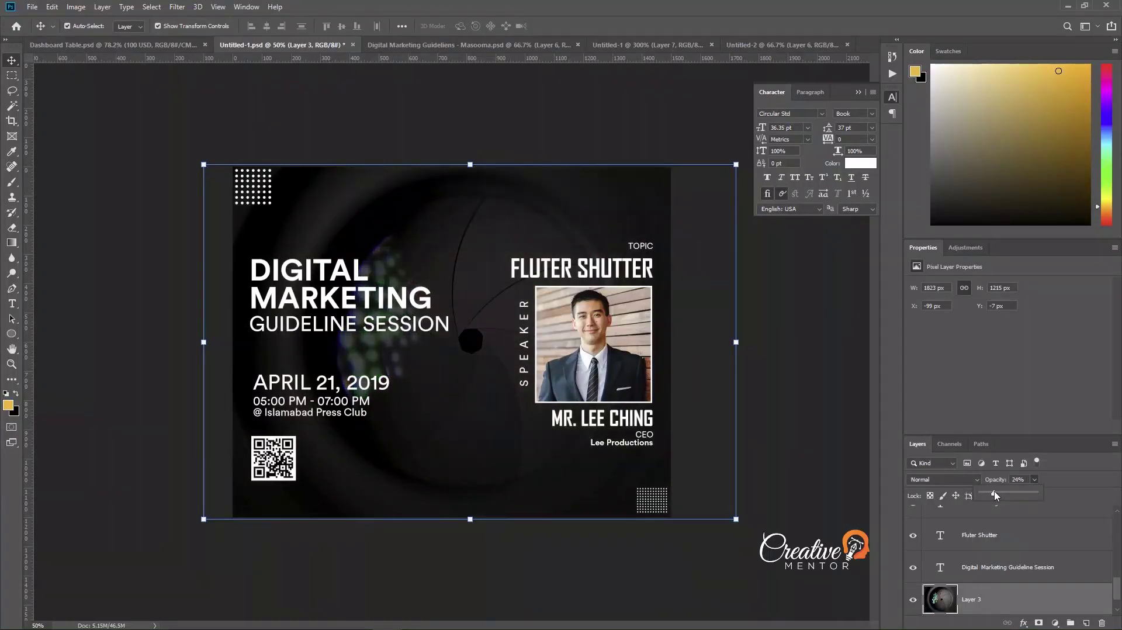
pyautogui.click(790, 472)
pyautogui.hotkey('ctrl', '0')
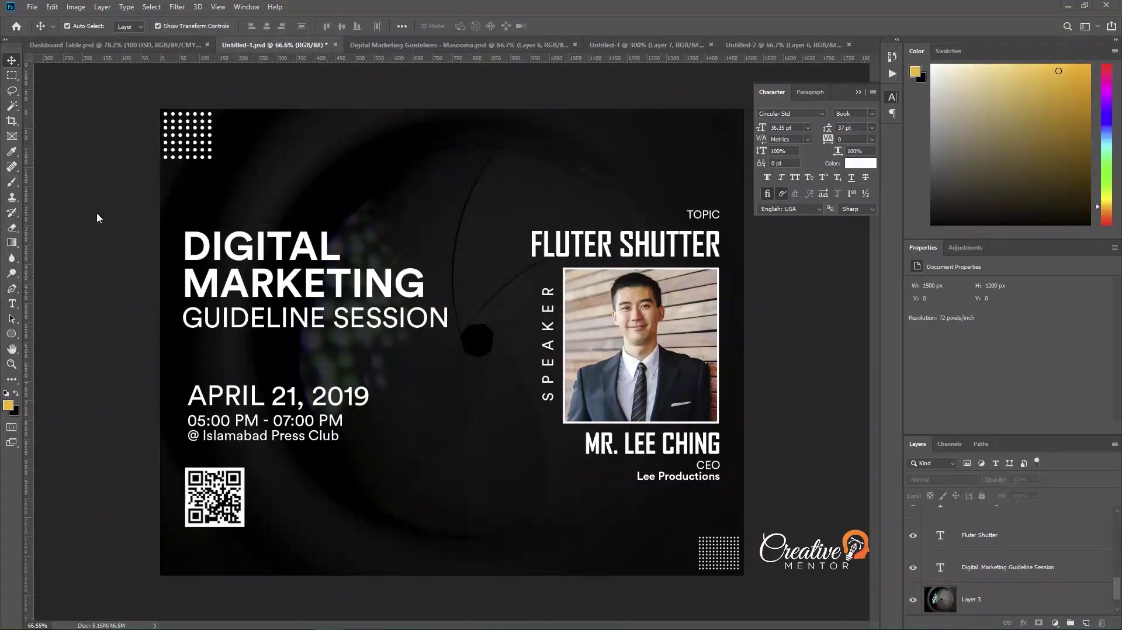
# Recolour the DIGITAL MARKETING title words gold
pyautogui.press('t')
pyautogui.click(257, 245)
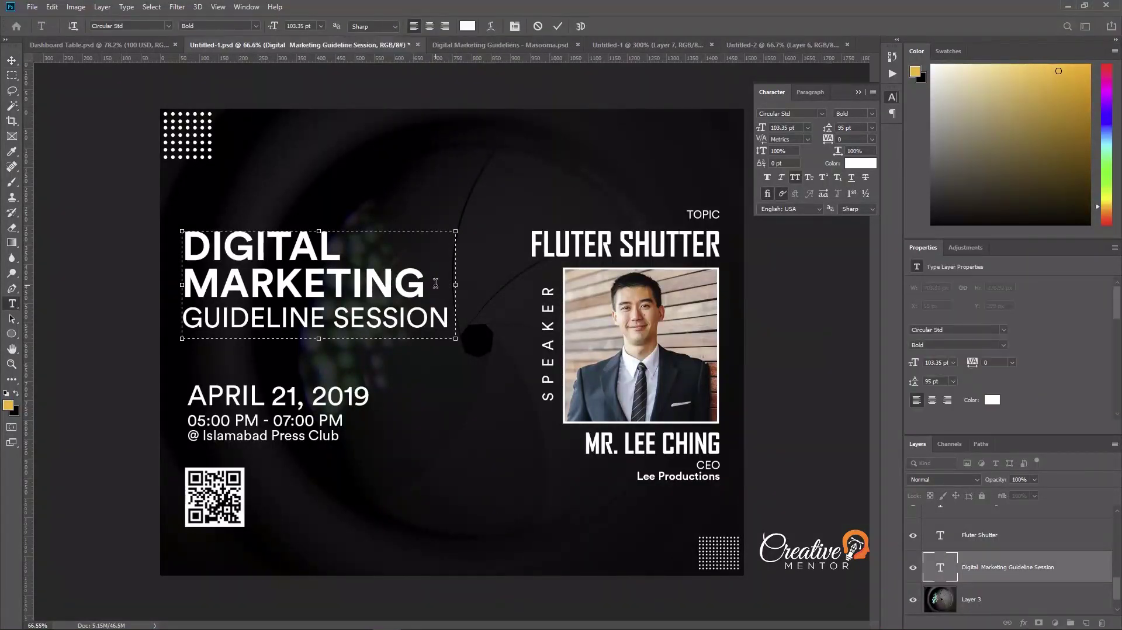
pyautogui.moveTo(184, 234); pyautogui.dragTo(426, 298)
pyautogui.click(860, 163)
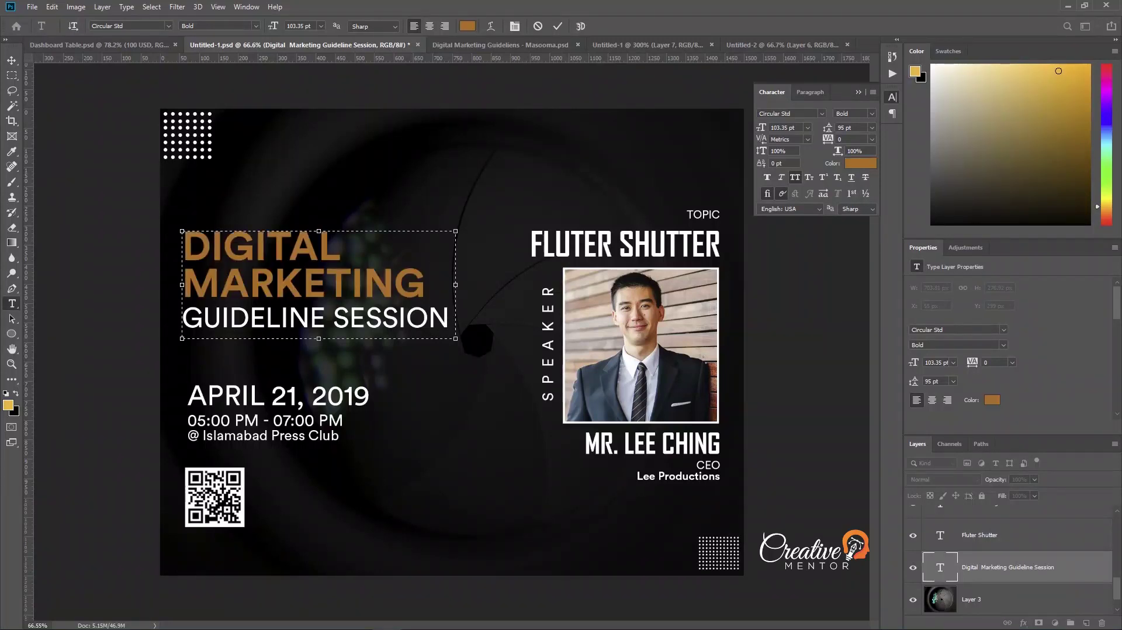
pyautogui.press('Return')
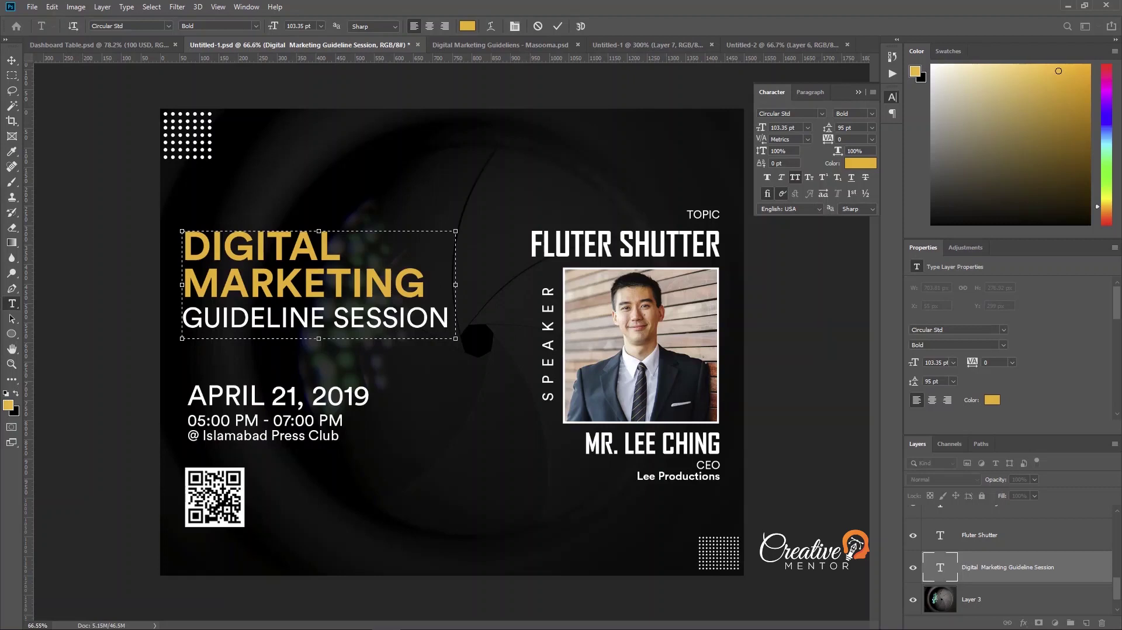
pyautogui.click(392, 253)
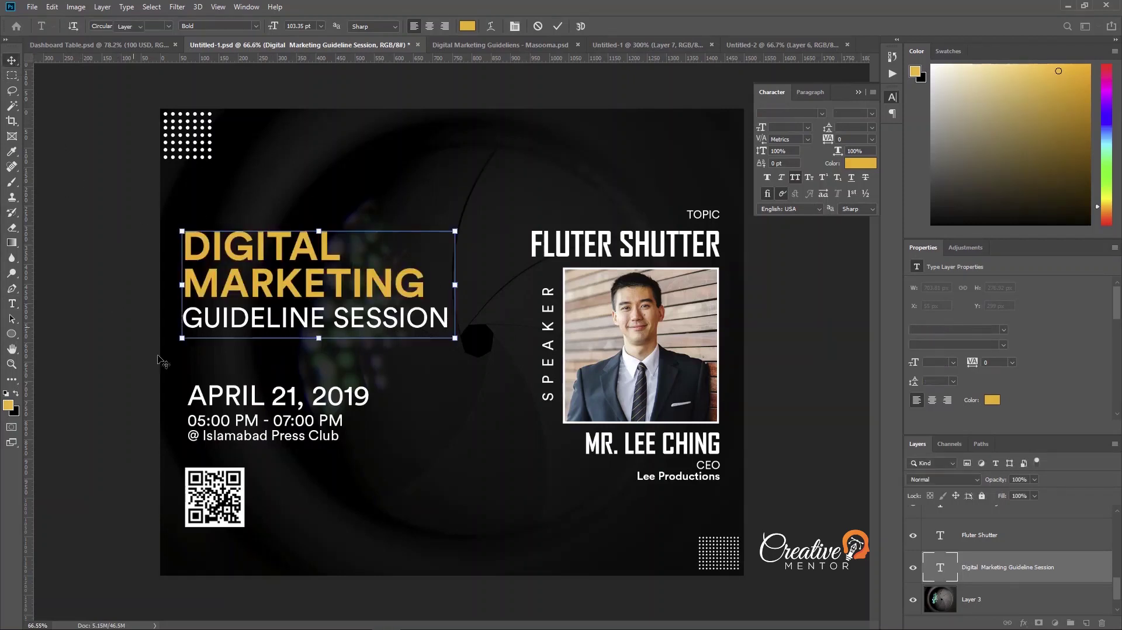
# Make the APRIL 21, 2019 date line orange in Circular Std Medium
pyautogui.click(305, 397)
pyautogui.moveTo(373, 397); pyautogui.dragTo(168, 383)
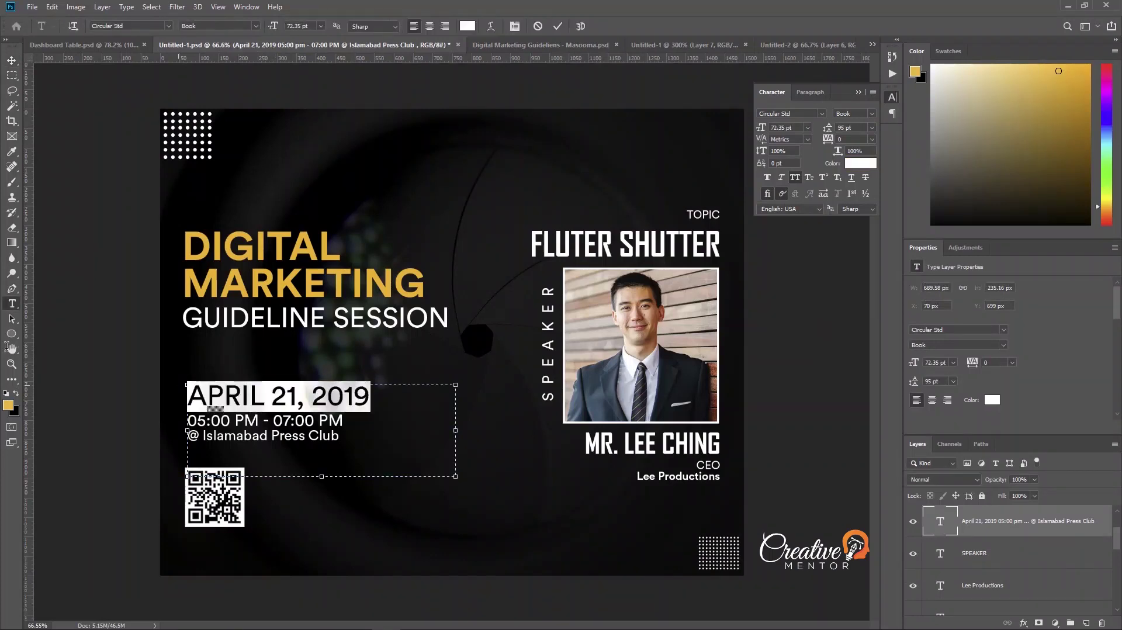
pyautogui.click(856, 166)
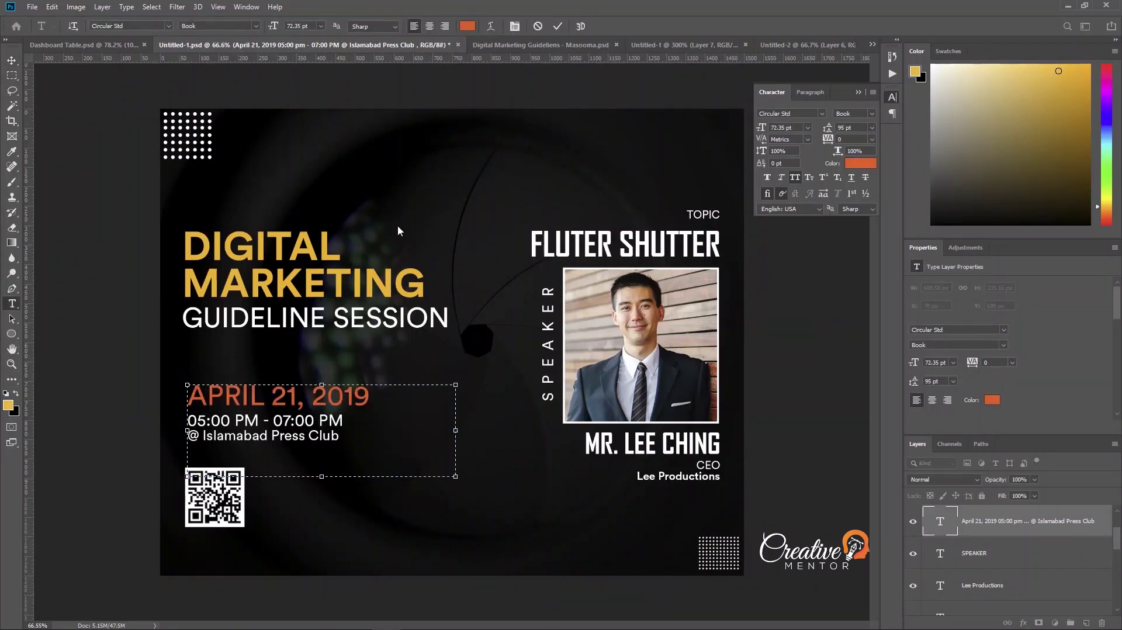
pyautogui.tripleClick(356, 399)
pyautogui.click(872, 113)
pyautogui.click(858, 130)
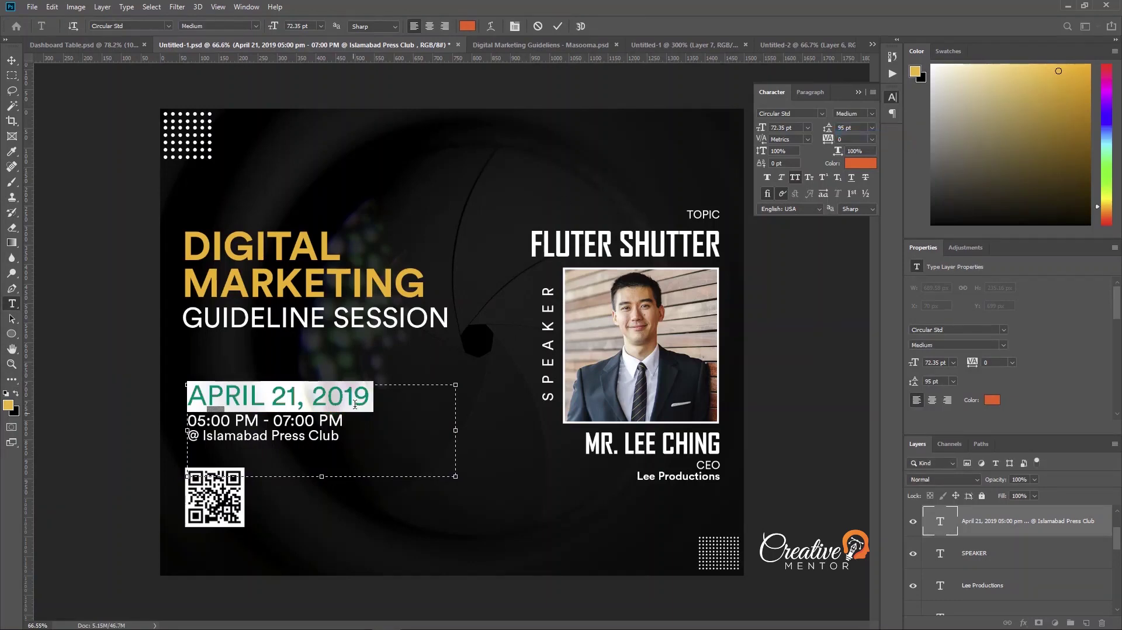
pyautogui.click(355, 400)
pyautogui.click(12, 60)
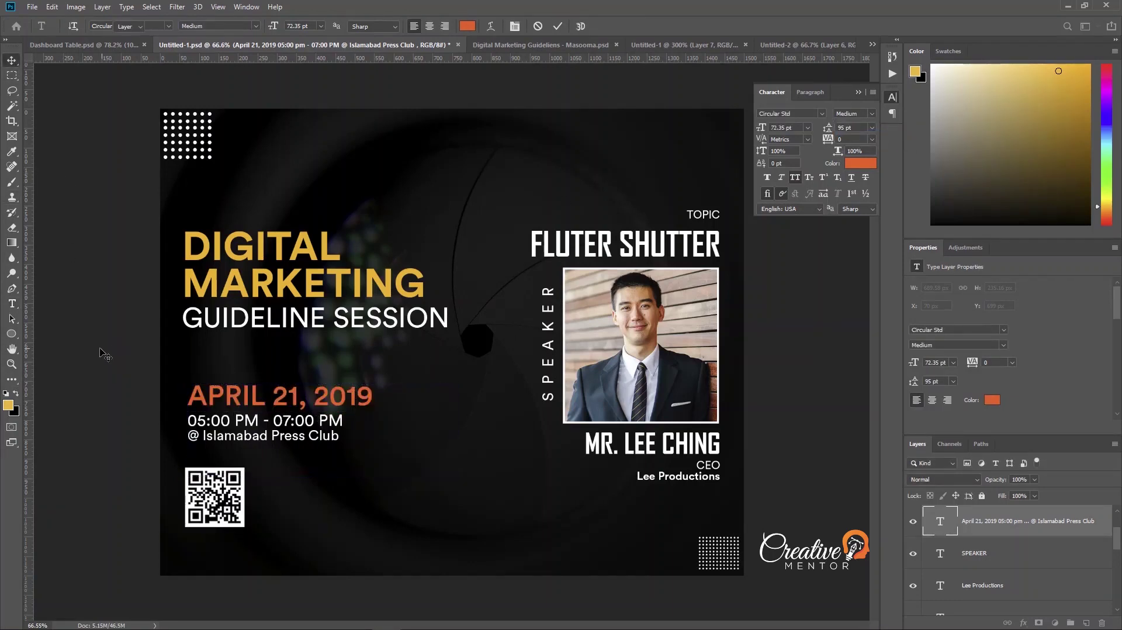
pyautogui.click(142, 388)
# Eyedrop the title's gold onto the TOPIC label
pyautogui.click(707, 215)
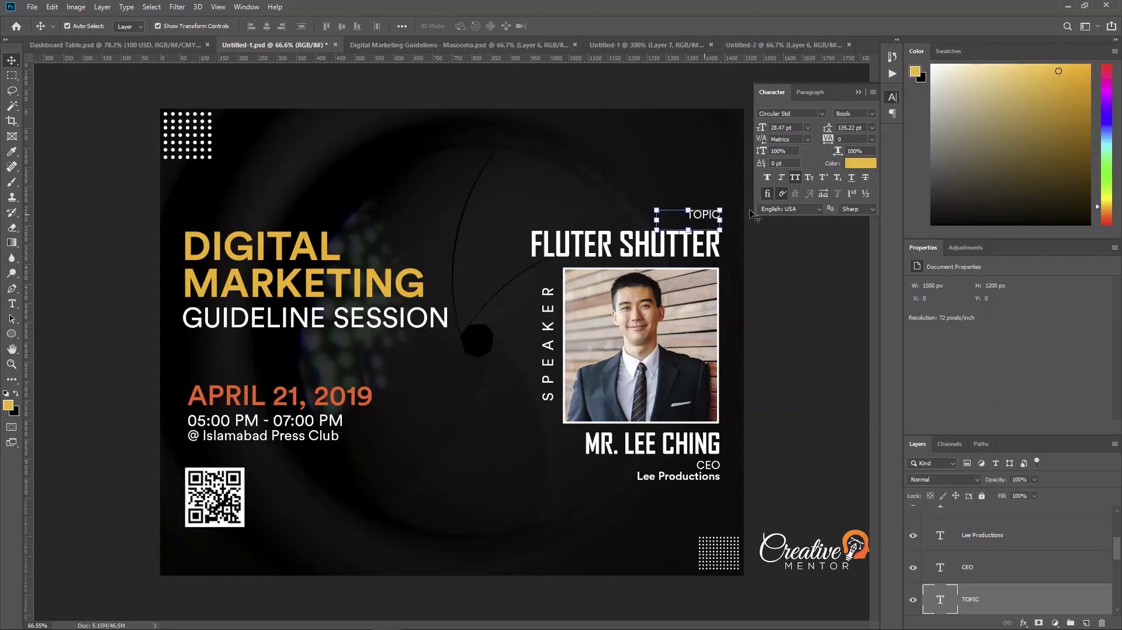
pyautogui.press('i')
pyautogui.click(327, 241)
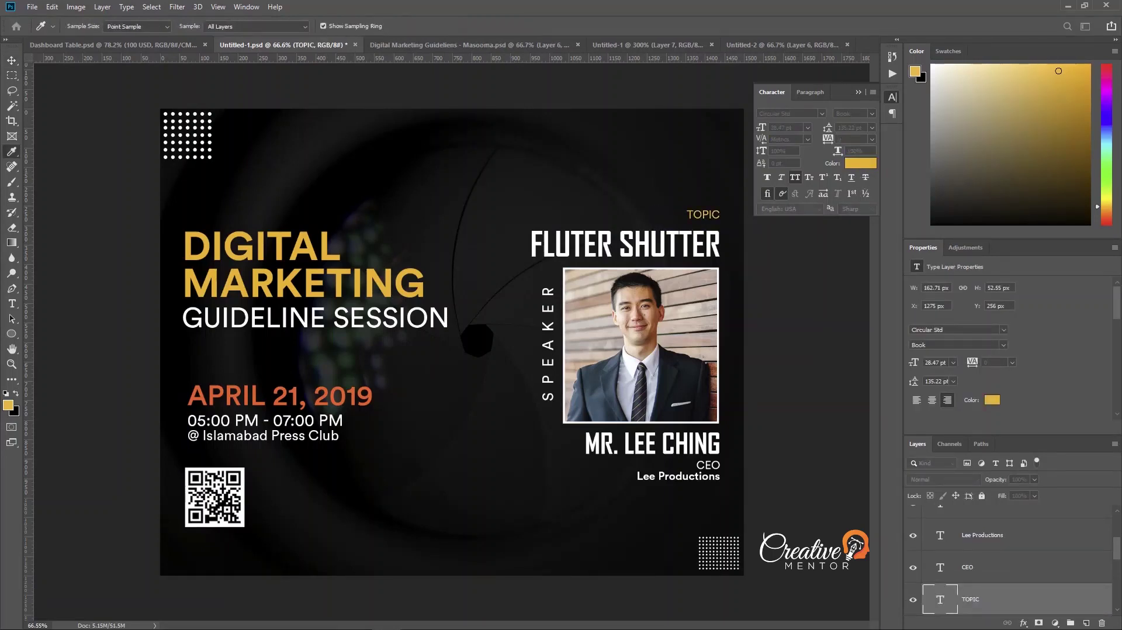
# Draw a no-fill, gold-outlined rectangle from SPEAKER down to Lee Productions
pyautogui.press('v')
pyautogui.click(763, 433)
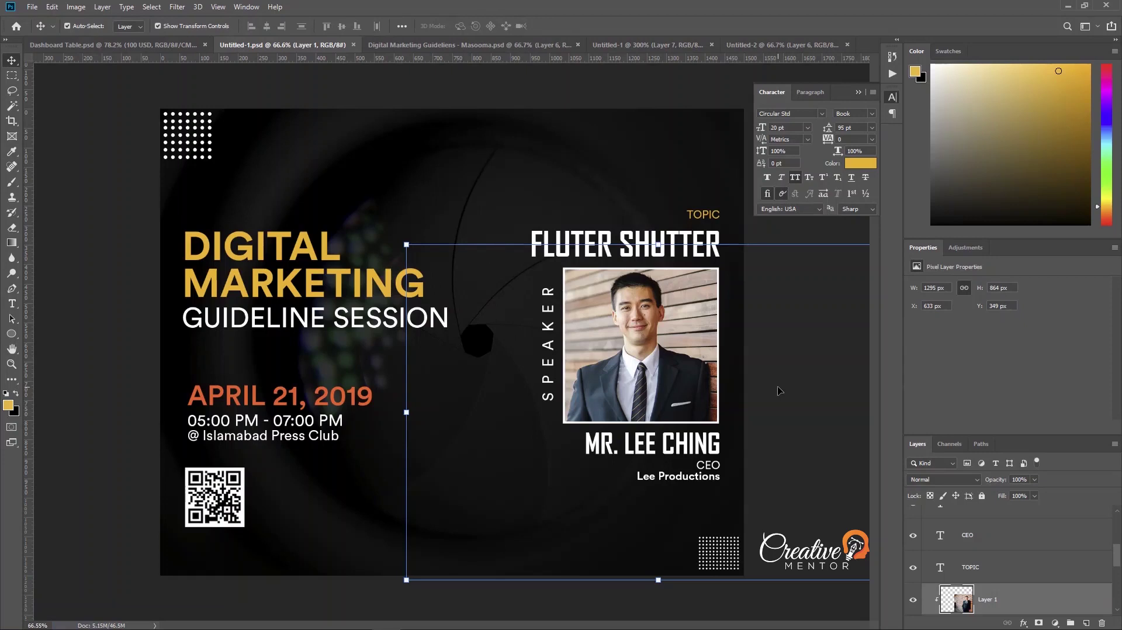
pyautogui.hotkey('ctrl', 'shift', 'alt', 'n')
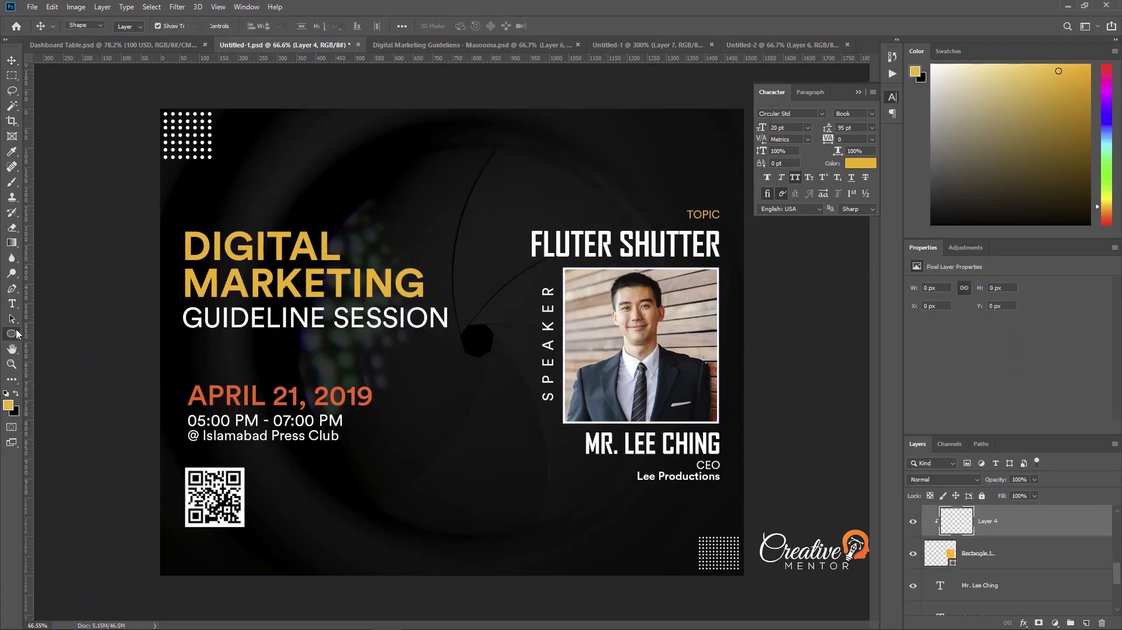
pyautogui.moveTo(12, 334); pyautogui.dragTo(52, 335)
pyautogui.click(131, 26)
pyautogui.click(175, 26)
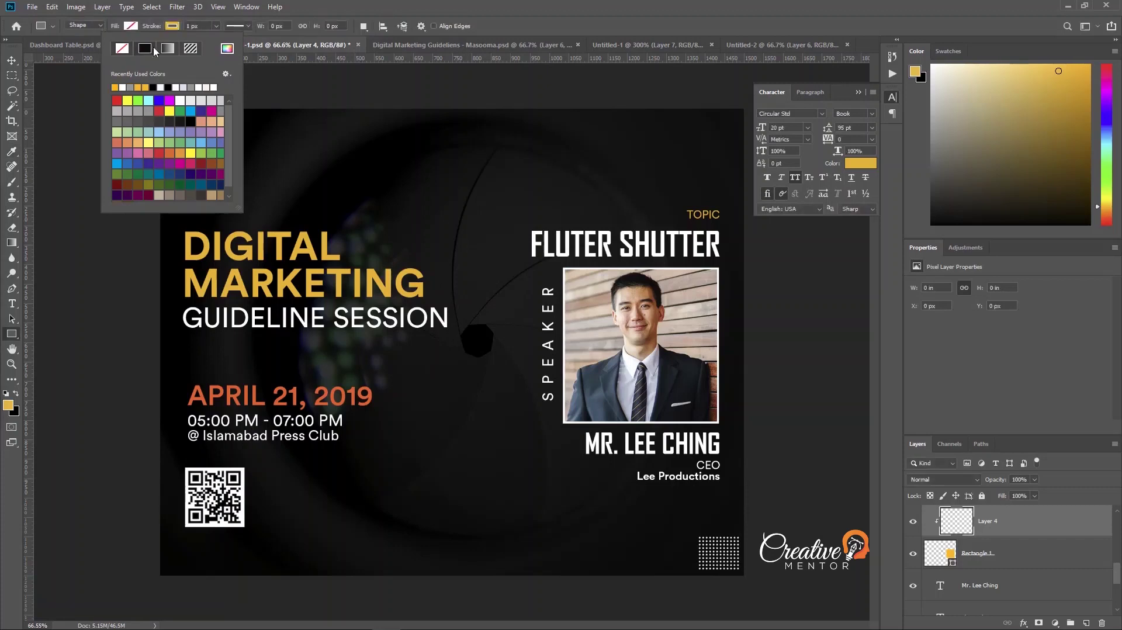
pyautogui.click(198, 26)
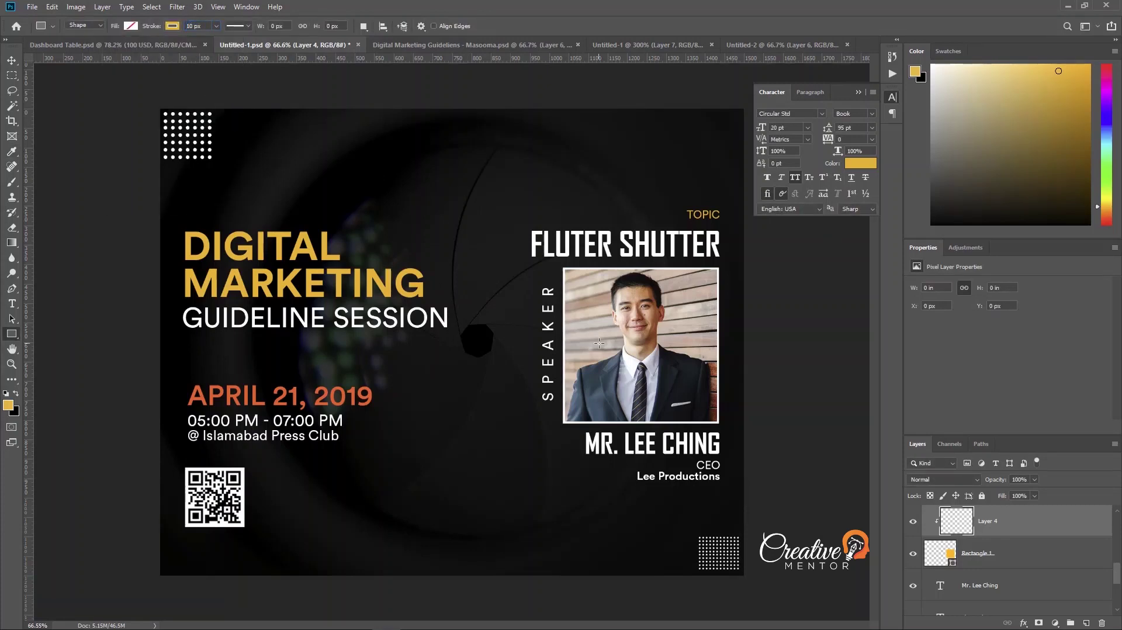
pyautogui.moveTo(538, 285); pyautogui.dragTo(699, 491)
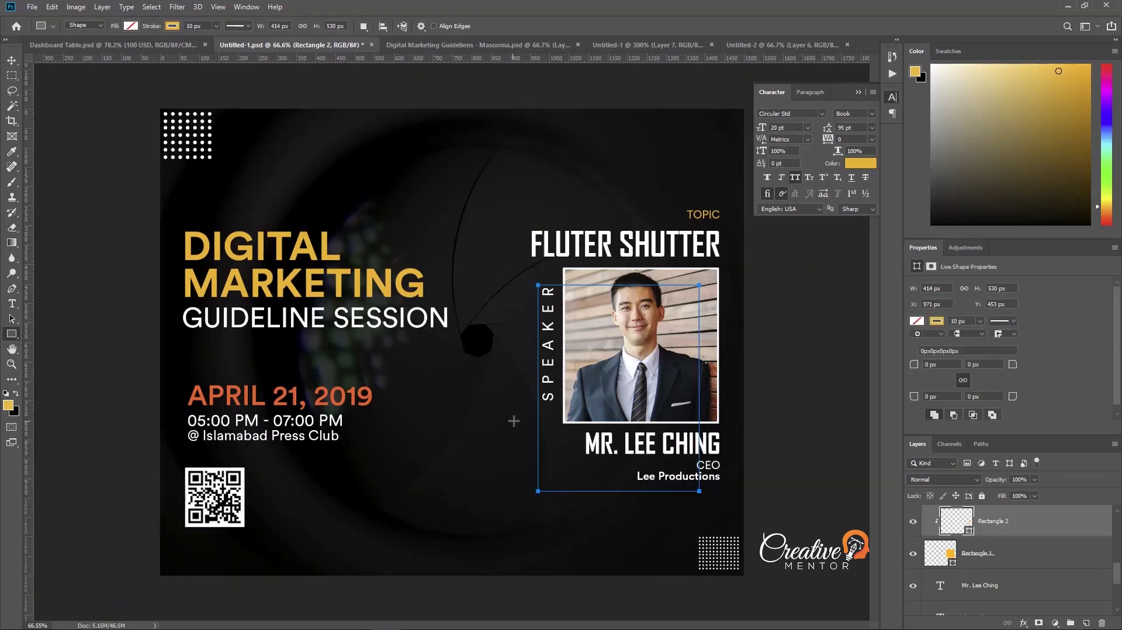
# Move the gold frame beneath the photo, give it a 7 px stroke, and nudge it up-left
pyautogui.press('v')
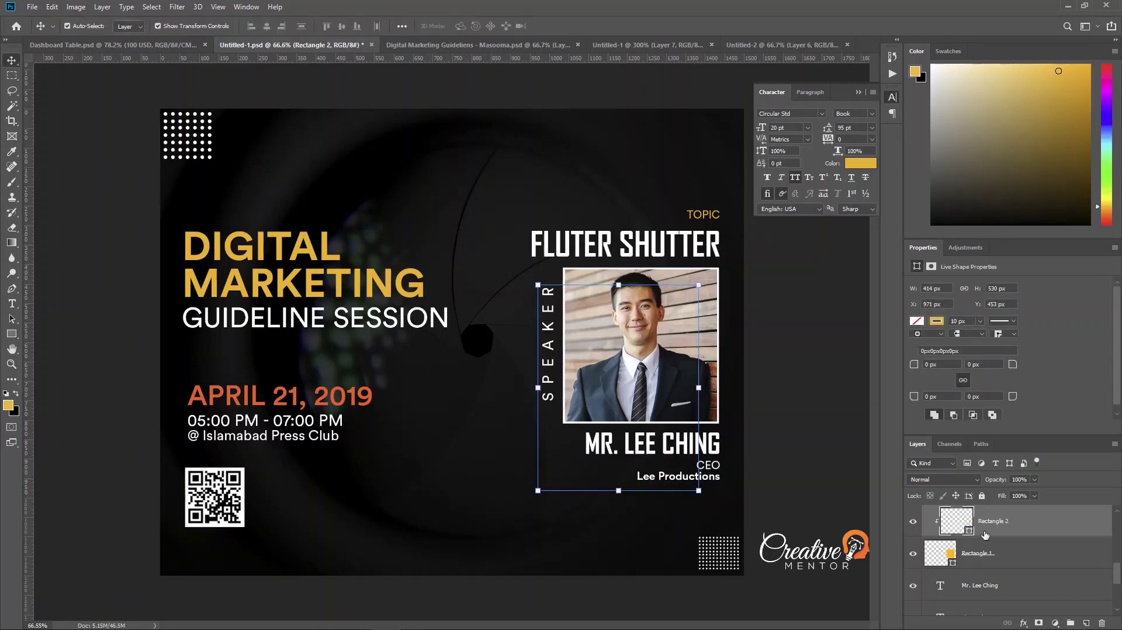
pyautogui.moveTo(985, 535); pyautogui.dragTo(968, 543)
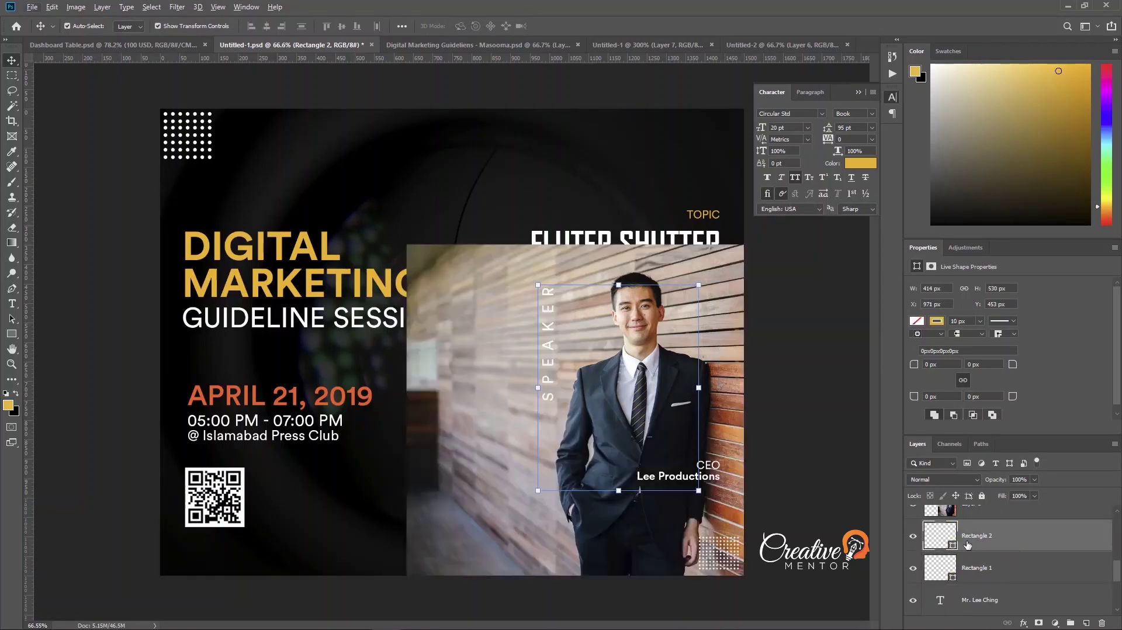
pyautogui.keyDown('alt'); pyautogui.click(1016, 553); pyautogui.keyUp('alt')
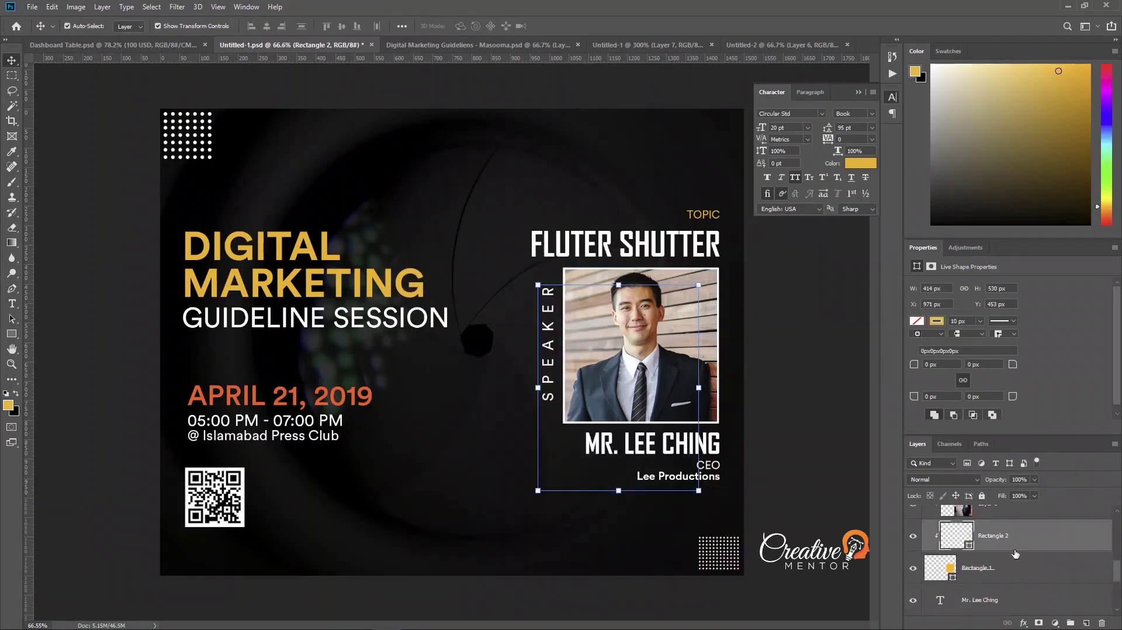
pyautogui.moveTo(1016, 553); pyautogui.dragTo(1013, 578)
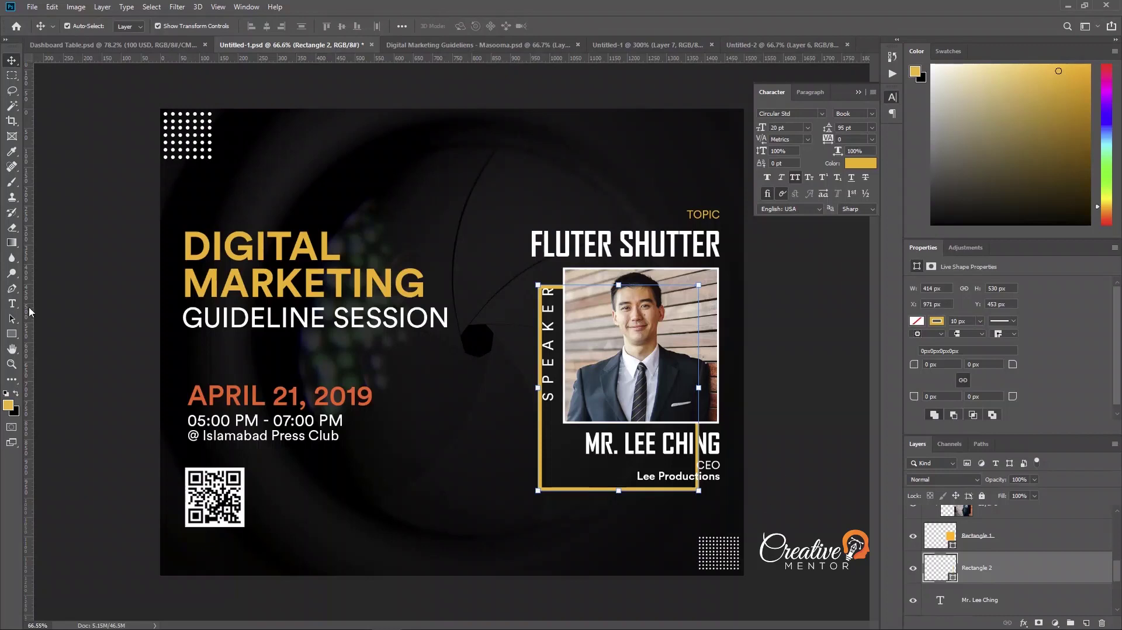
pyautogui.click(11, 333)
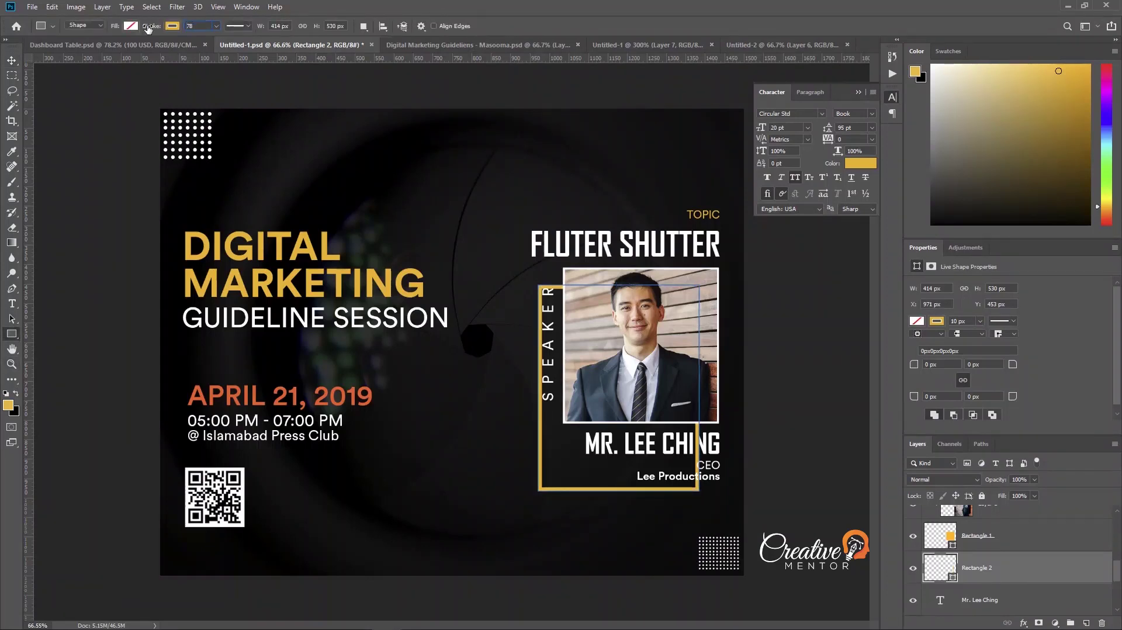
pyautogui.press('v')
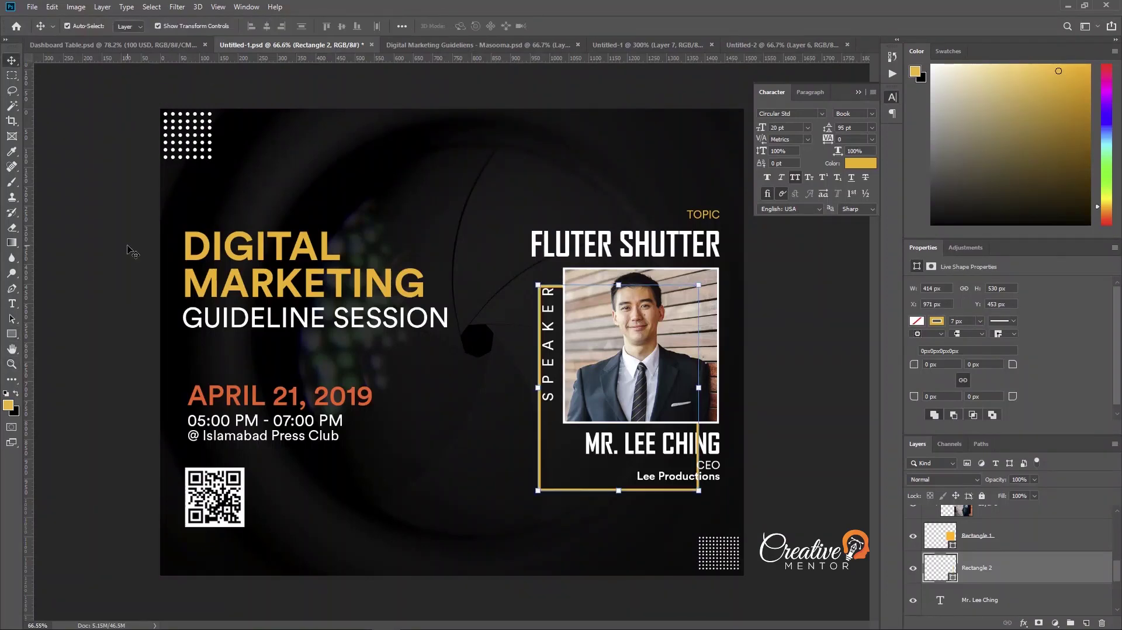
pyautogui.hotkey('shift', 'Up')
pyautogui.hotkey('shift', 'Left')
pyautogui.press('Left')
pyautogui.press('Left')
pyautogui.press('Left')
pyautogui.press('Left')
pyautogui.press('Left')
pyautogui.press('Left')
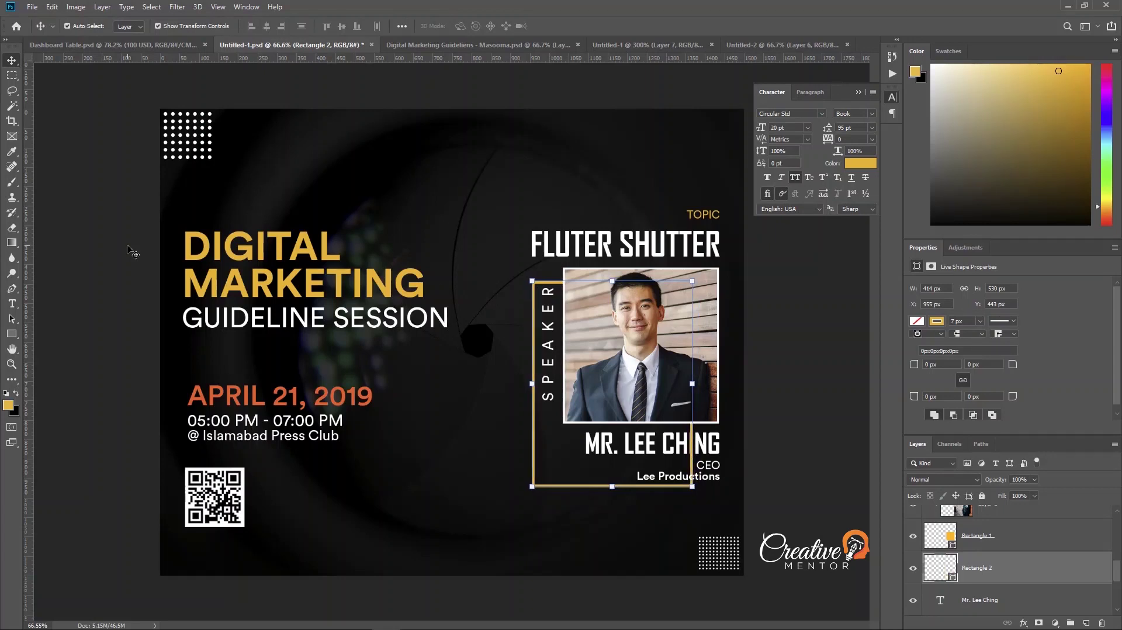
# Add a layer mask to the gold frame and hide its right side below the photo
pyautogui.click(817, 533)
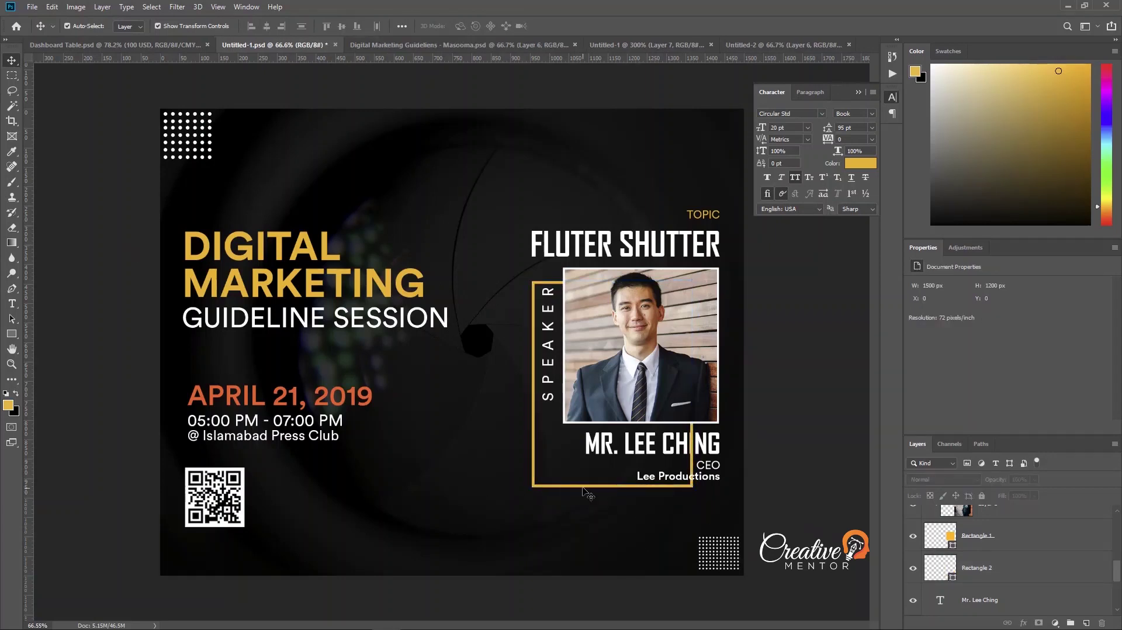
pyautogui.click(593, 471)
pyautogui.click(988, 522)
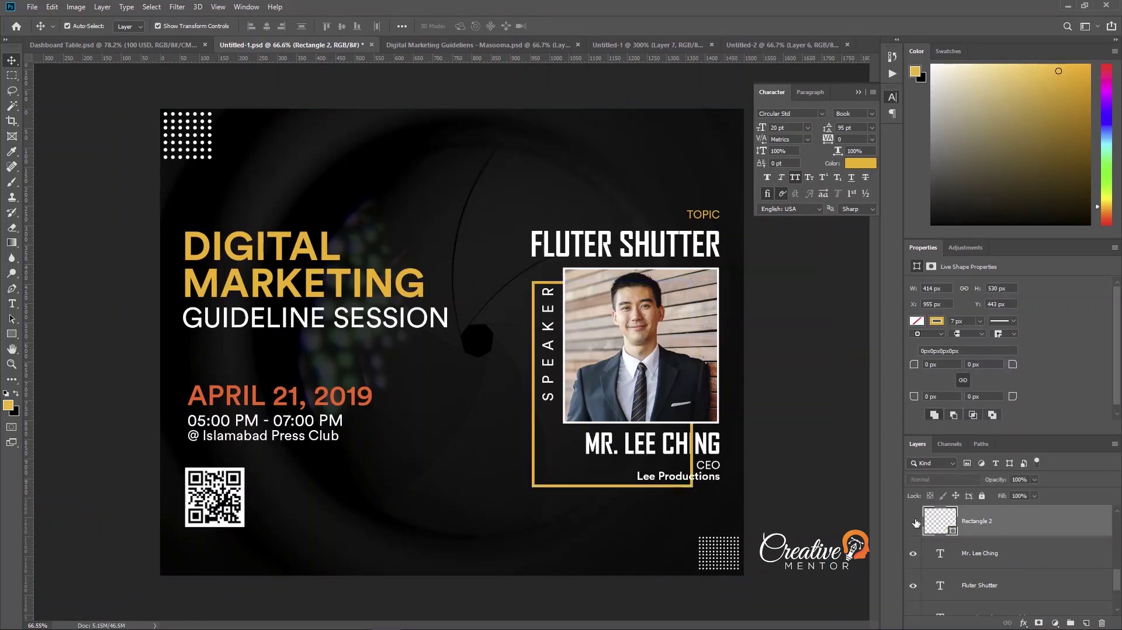
pyautogui.click(1038, 622)
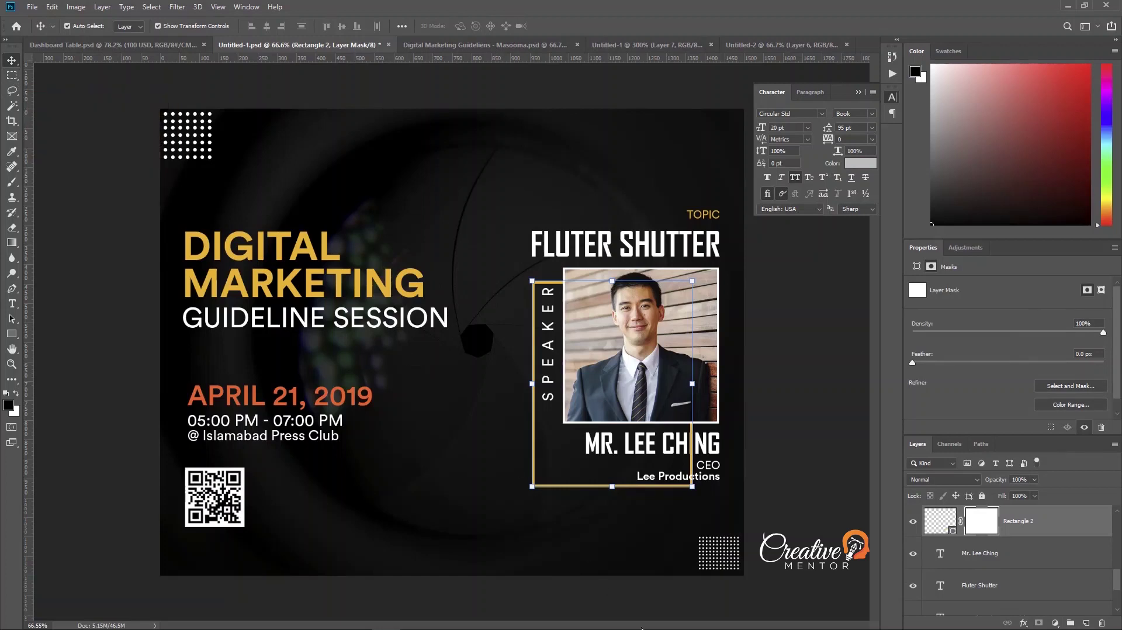
pyautogui.press('b')
pyautogui.press('0')
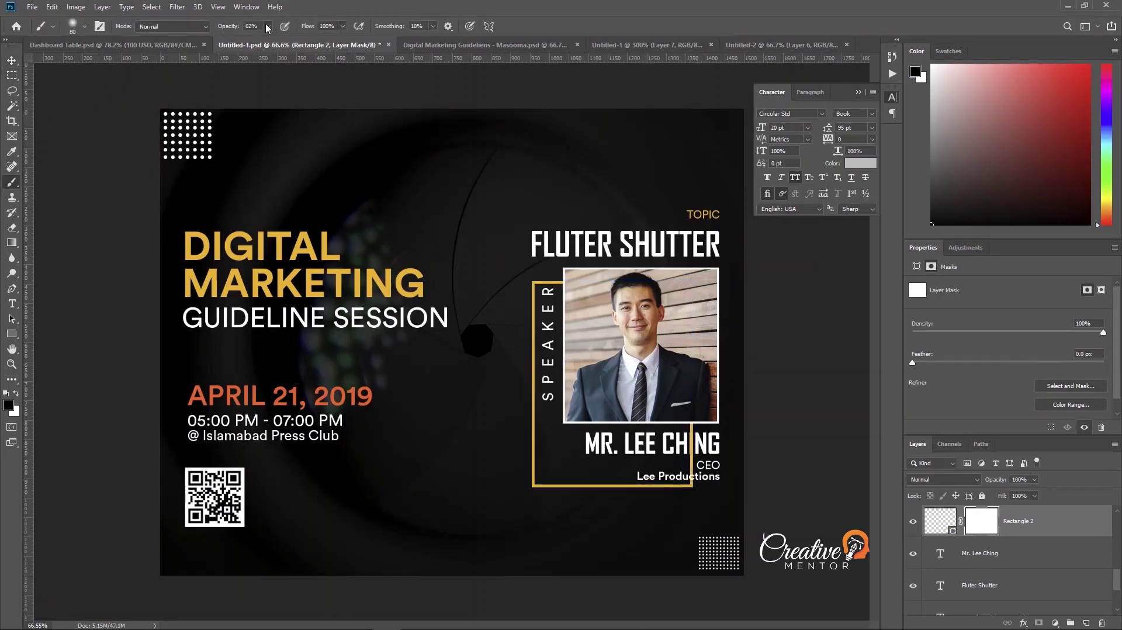
pyautogui.moveTo(691, 421); pyautogui.dragTo(698, 499)
# With a Hard Round brush, mask out the frame's remaining bottom line to leave an L-shaped bracket
pyautogui.click(74, 30)
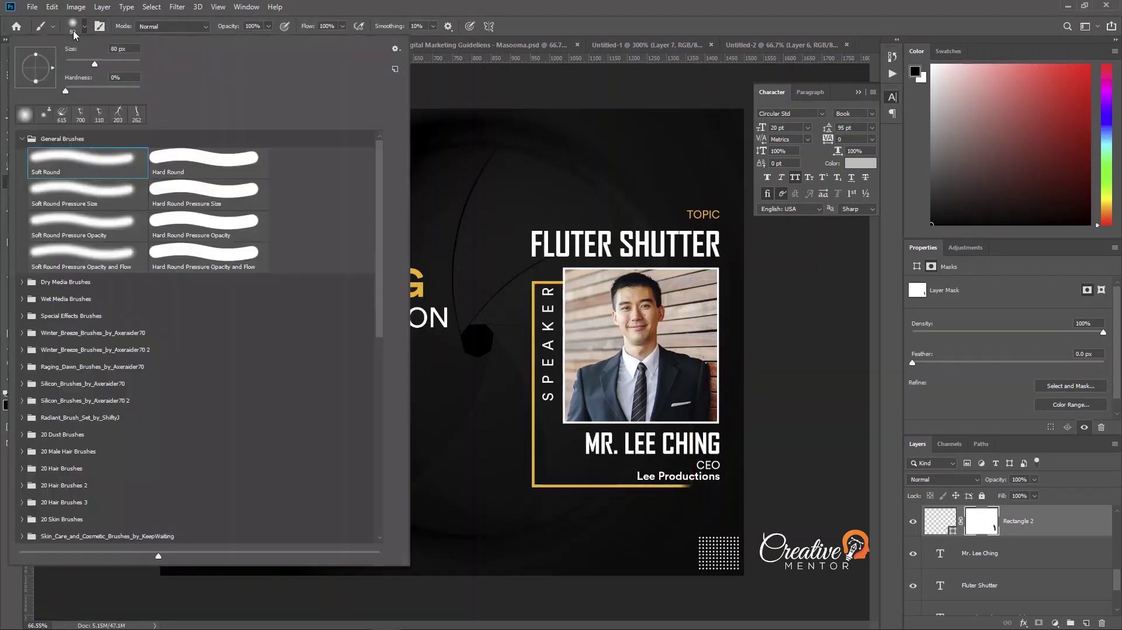
pyautogui.doubleClick(187, 153)
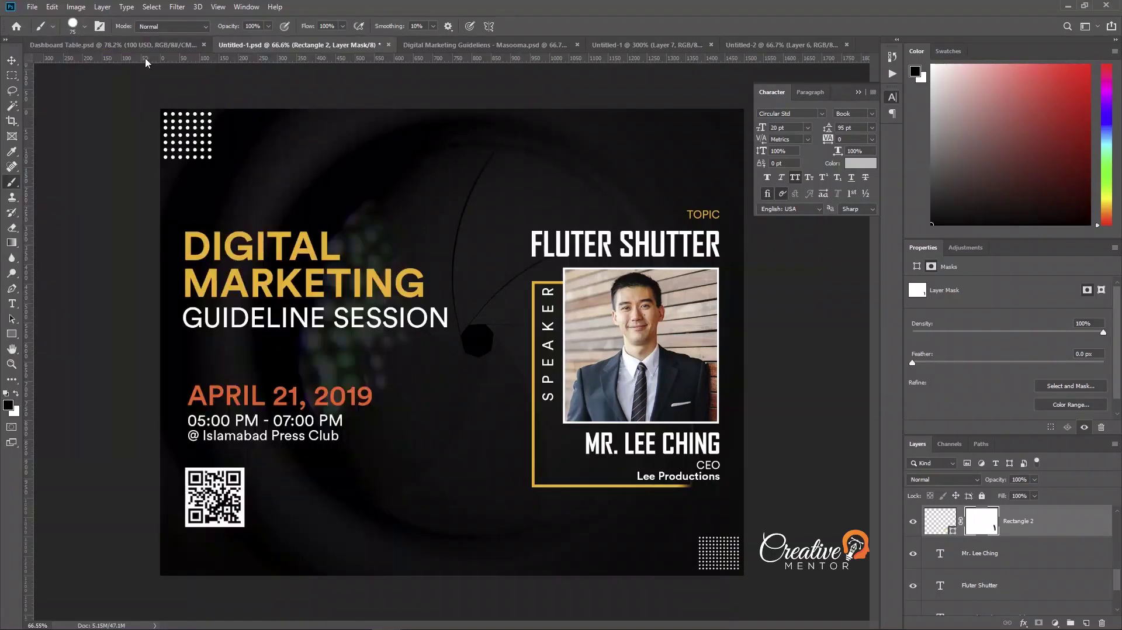
pyautogui.click(78, 30)
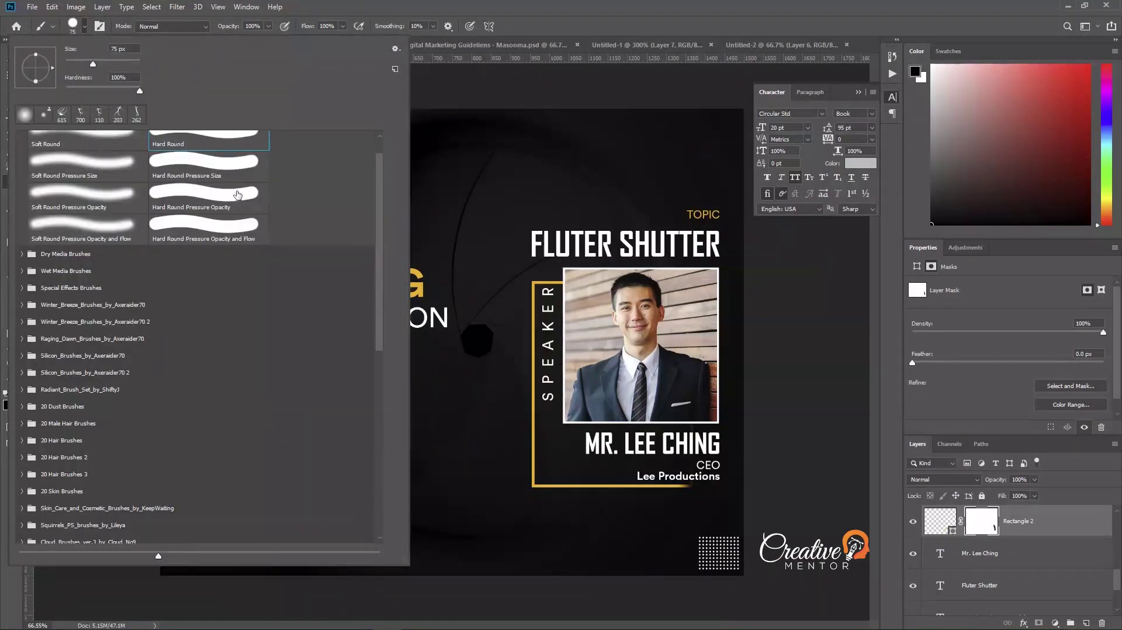
pyautogui.scroll(1, 219, 177)
pyautogui.press('Return')
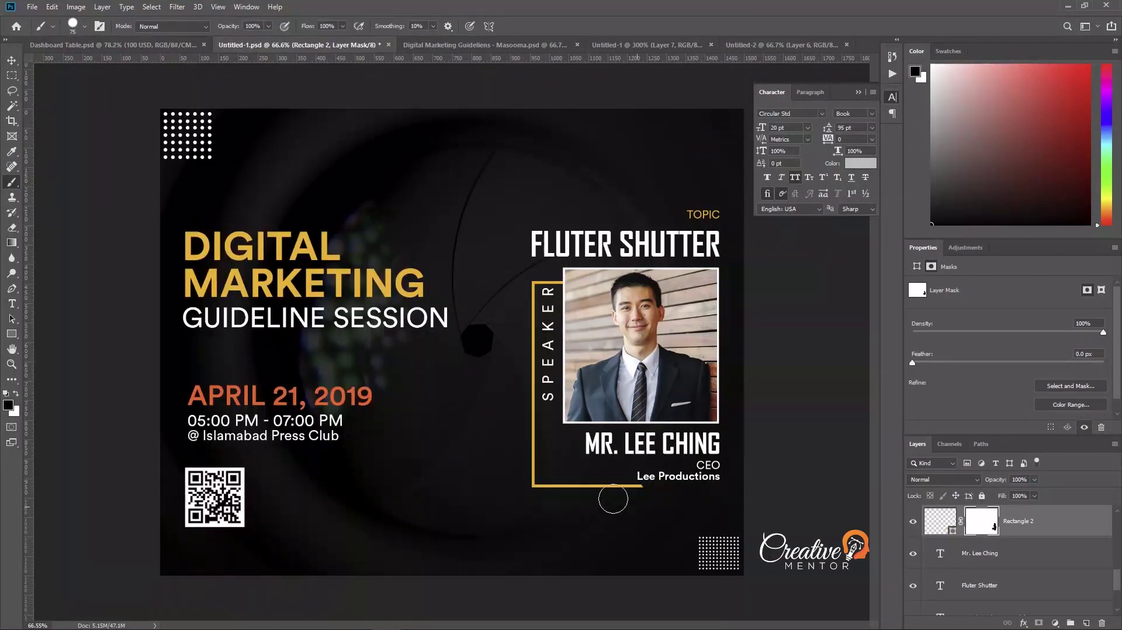
pyautogui.moveTo(608, 487); pyautogui.dragTo(666, 484)
pyautogui.scroll(3, 585, 488)
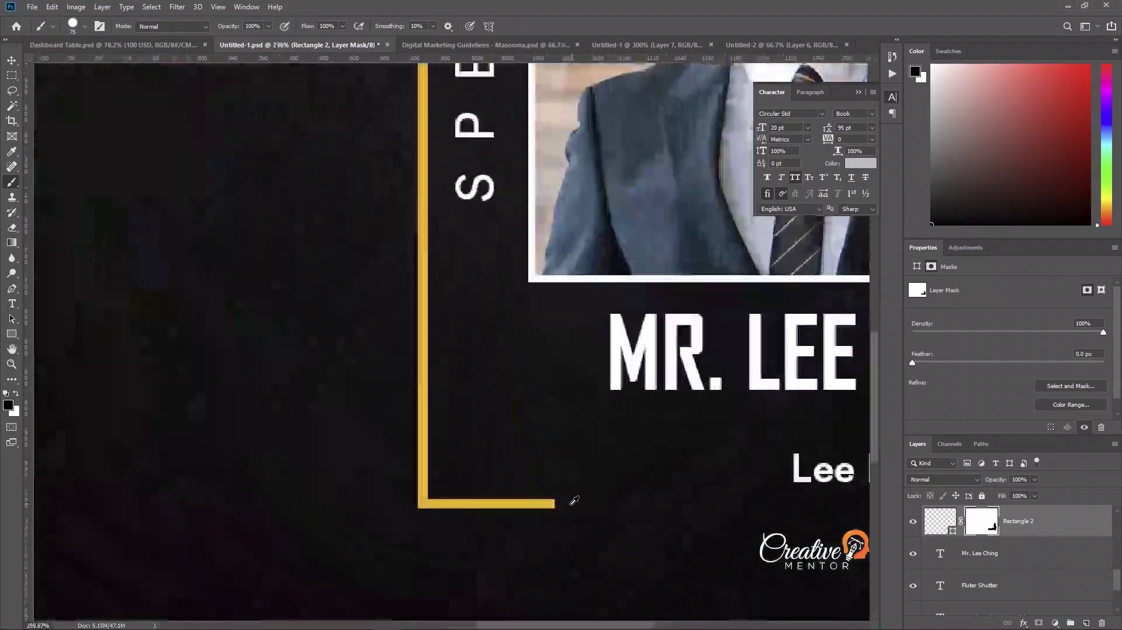
pyautogui.scroll(2, 571, 500)
pyautogui.scroll(-3, 571, 513)
pyautogui.scroll(-5, 574, 503)
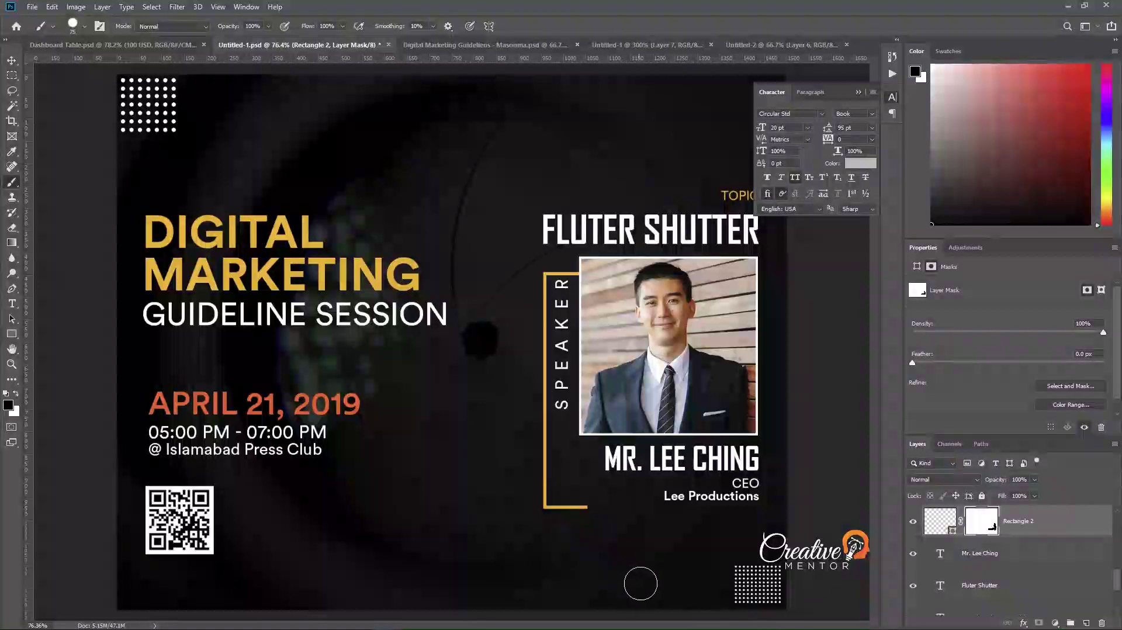
# Shorten the gold bracket to 490 px tall and nudge it up
pyautogui.press('v')
pyautogui.hotkey('ctrl', 't')
pyautogui.moveTo(641, 513)
pyautogui.mouseDown()
pyautogui.moveTo(641, 494)
pyautogui.moveTo(643, 505)
pyautogui.mouseUp()
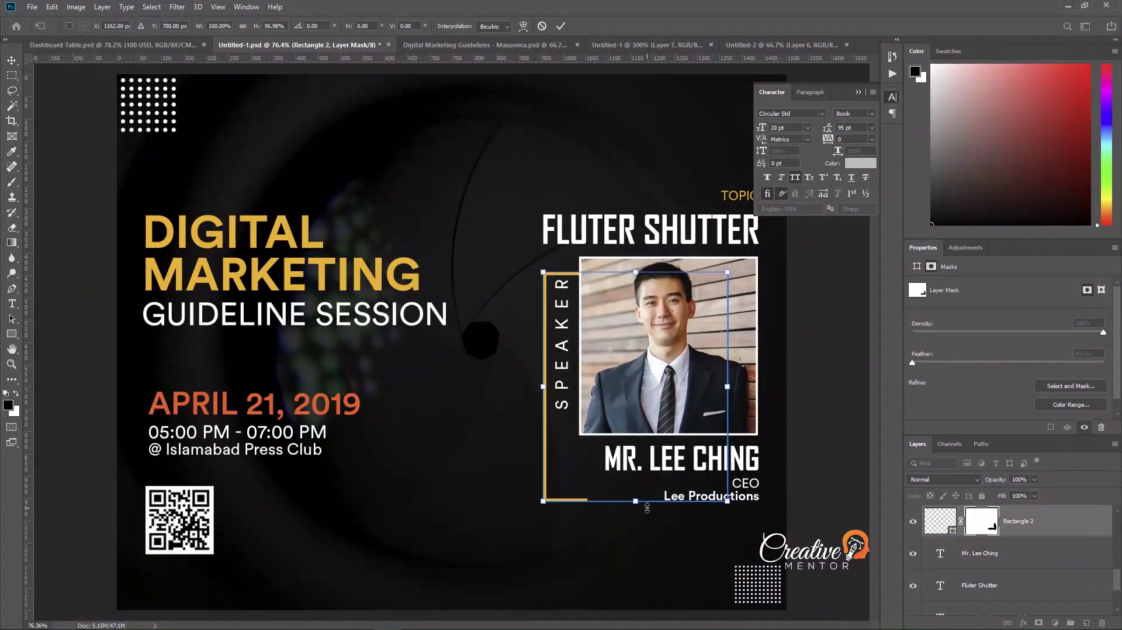
pyautogui.press('Return')
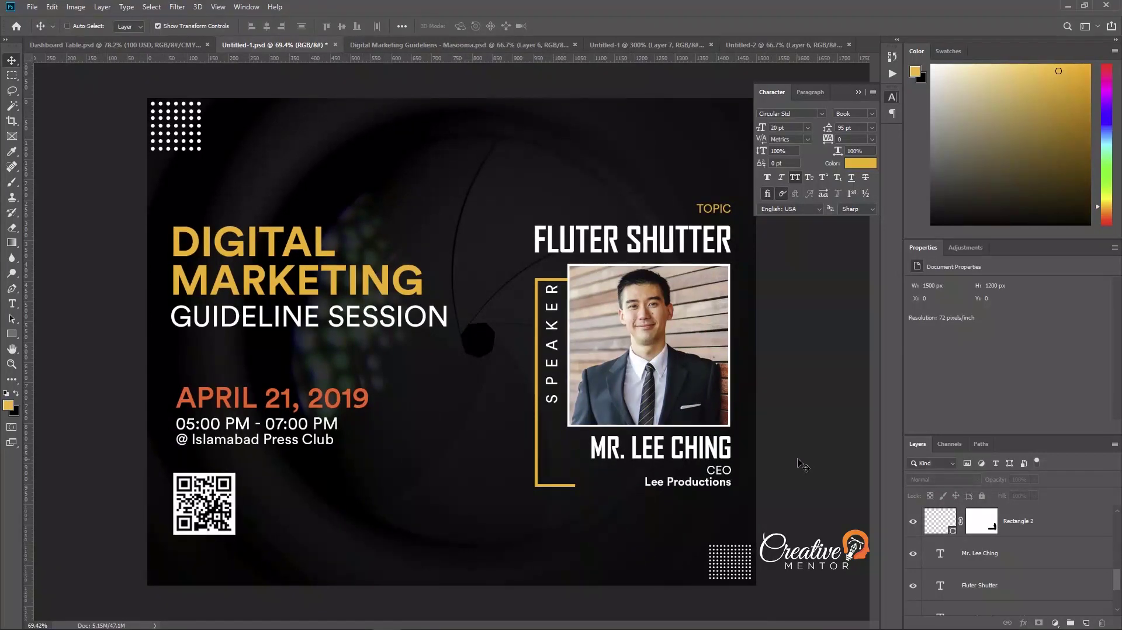
pyautogui.click(551, 490)
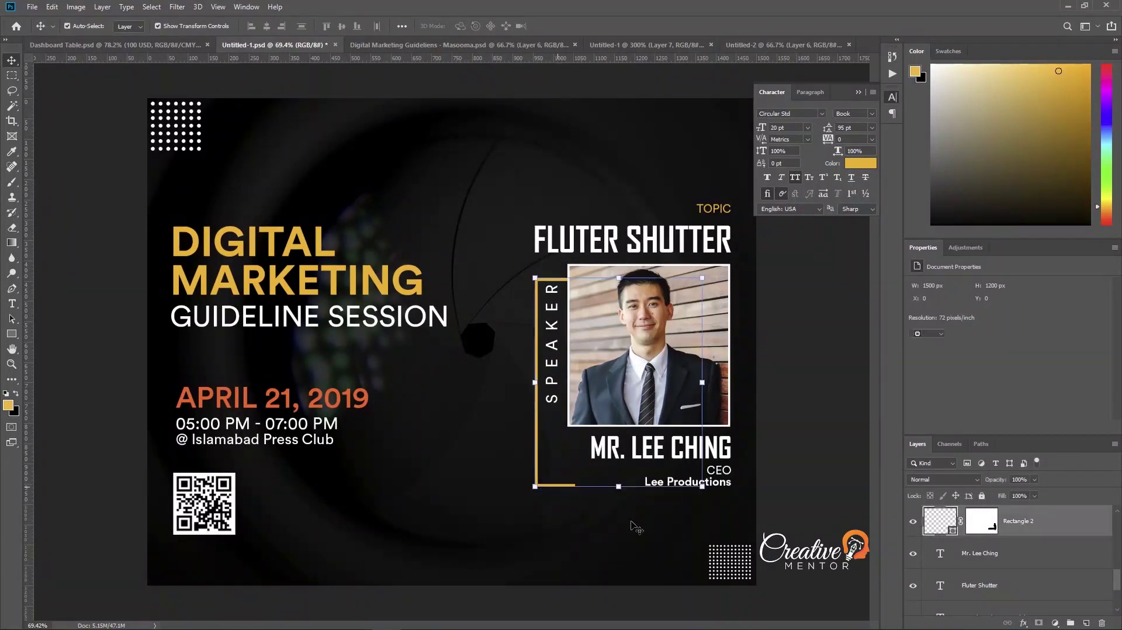
pyautogui.press('Up')
pyautogui.press('Up')
pyautogui.press('Up')
pyautogui.press('Up')
pyautogui.press('Up')
pyautogui.press('Up')
pyautogui.click(830, 482)
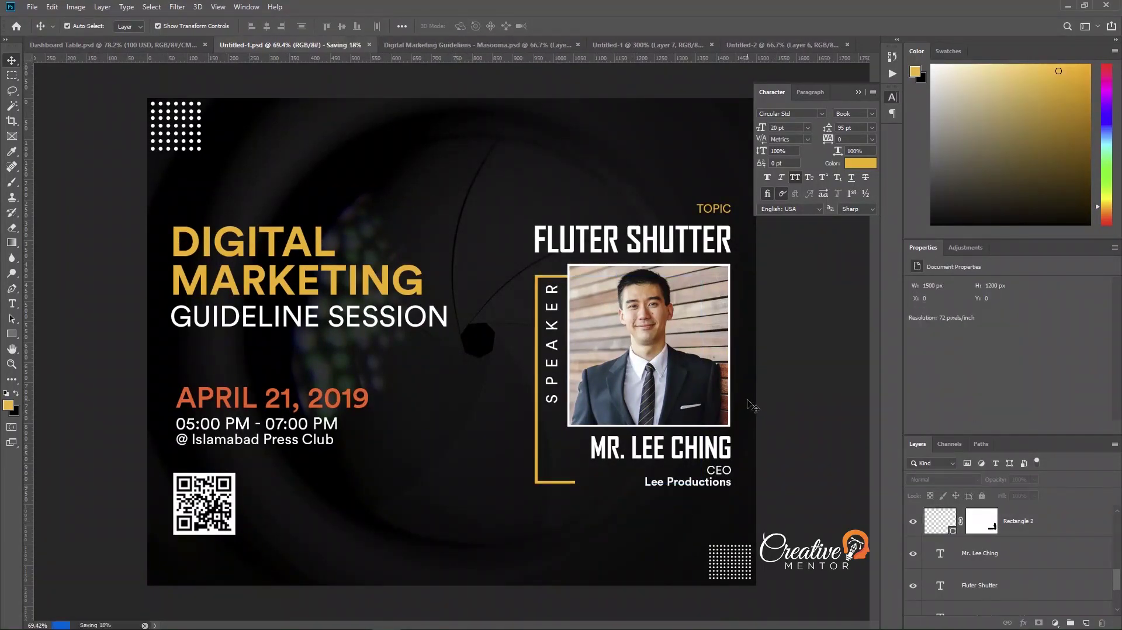
# Collapse the Character panel and scroll the Layers panel back to the top
pyautogui.scroll(-1, 739, 402)
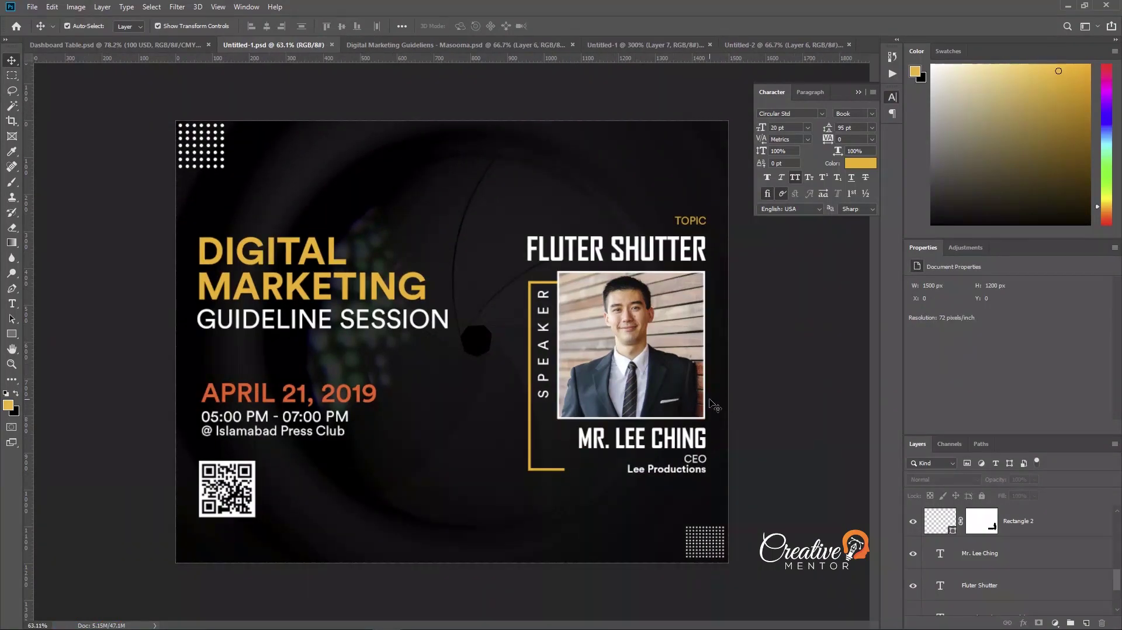
pyautogui.scroll(1, 714, 405)
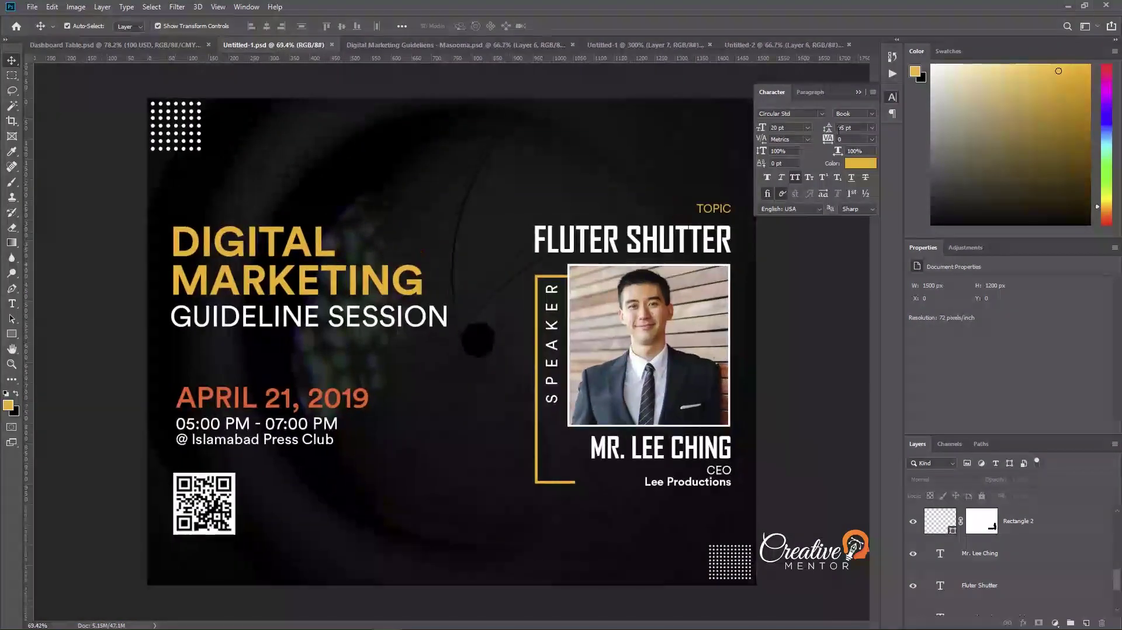
pyautogui.click(859, 92)
pyautogui.scroll(5, 984, 566)
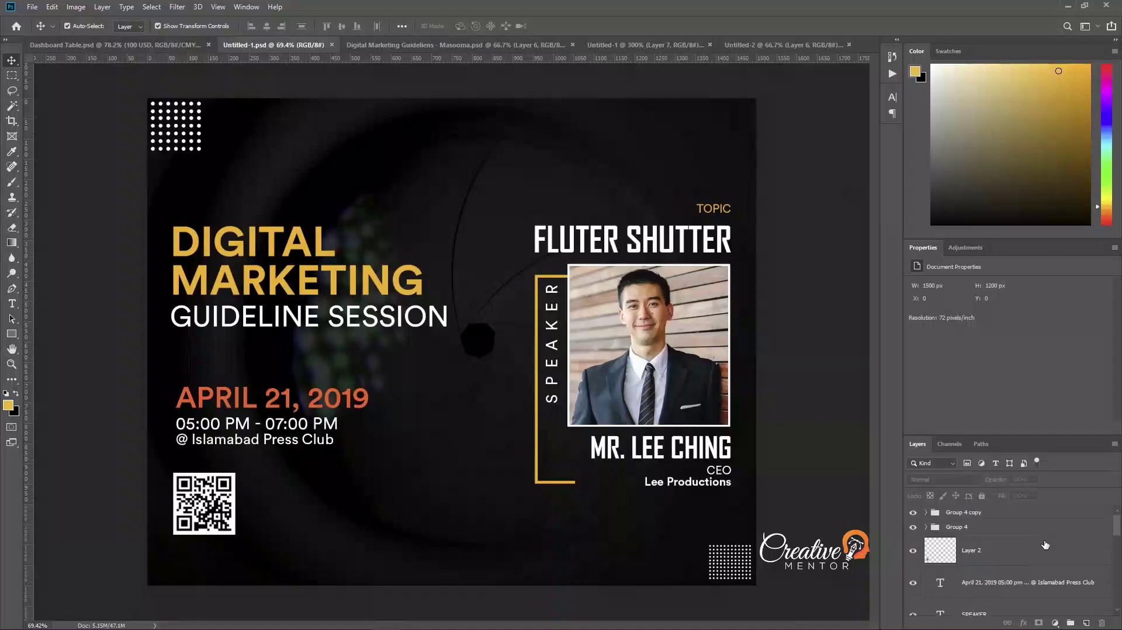
# On a new layer, draw a rectangle at the poster's top-right with a 40 px outline
pyautogui.click(1069, 623)
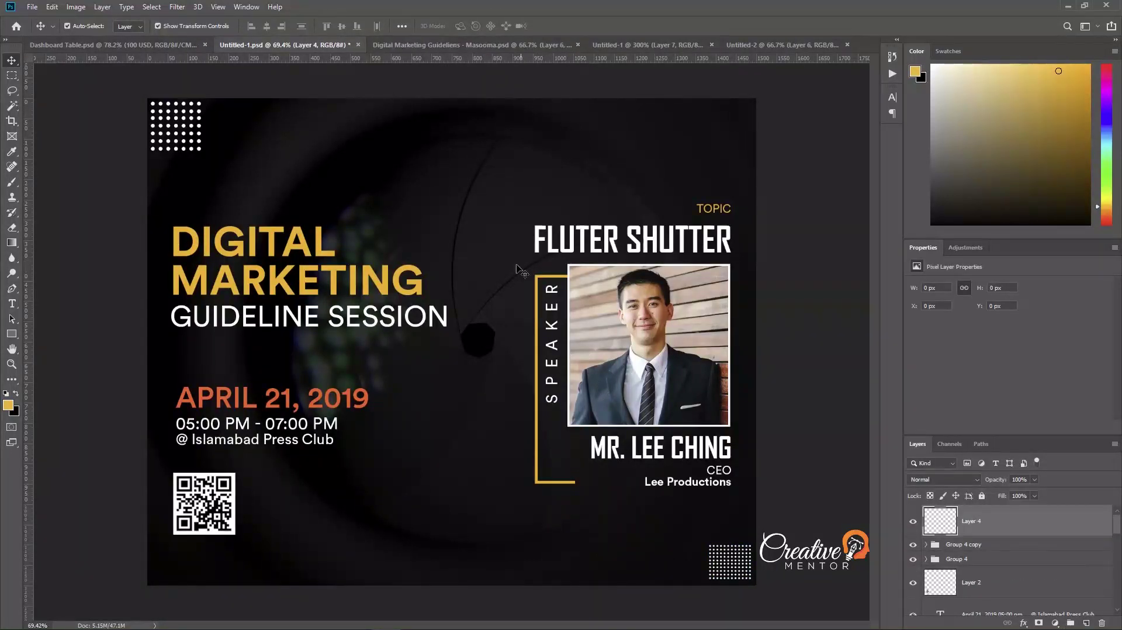
pyautogui.click(10, 337)
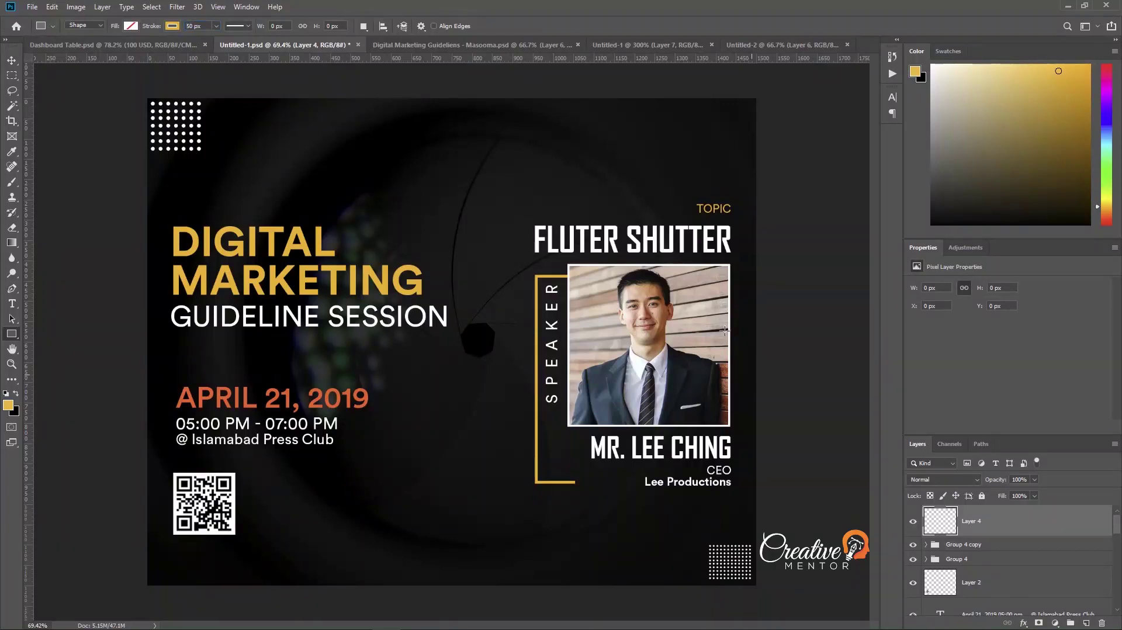
pyautogui.moveTo(577, 71); pyautogui.dragTo(762, 188)
pyautogui.write('30')
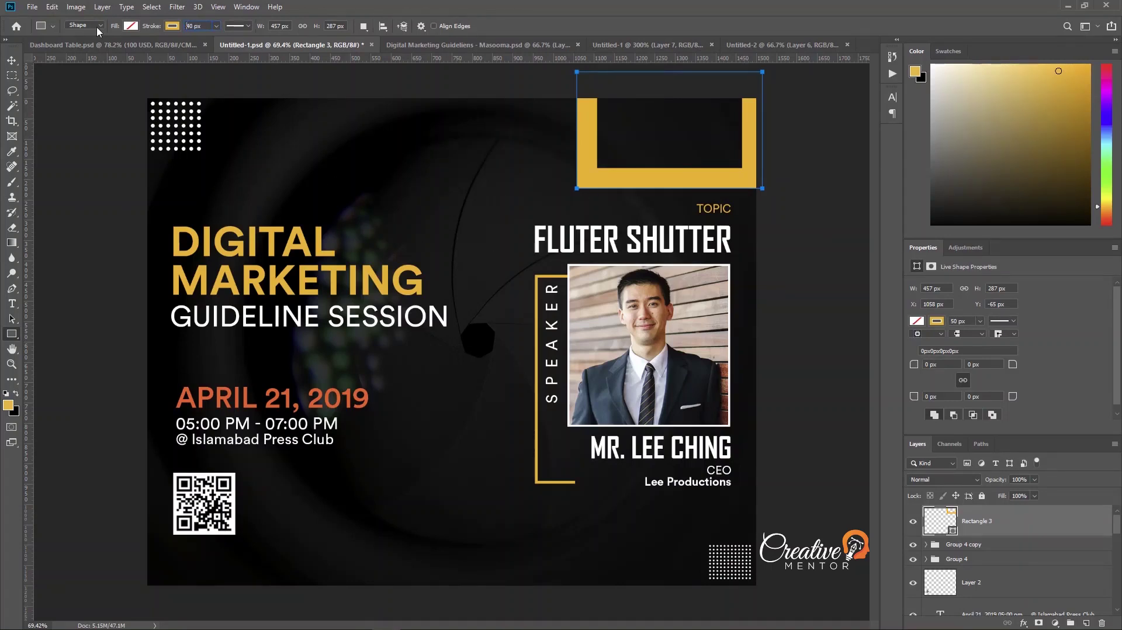
pyautogui.press('Return')
# Make the rectangle's outline colour orange
pyautogui.press('i')
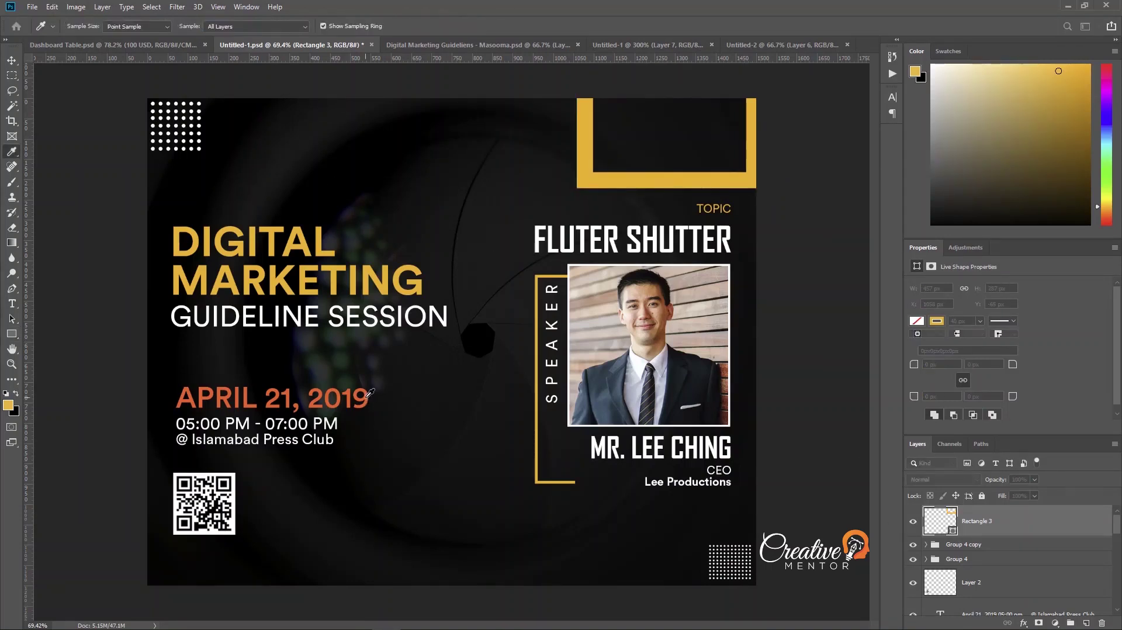
pyautogui.press('u')
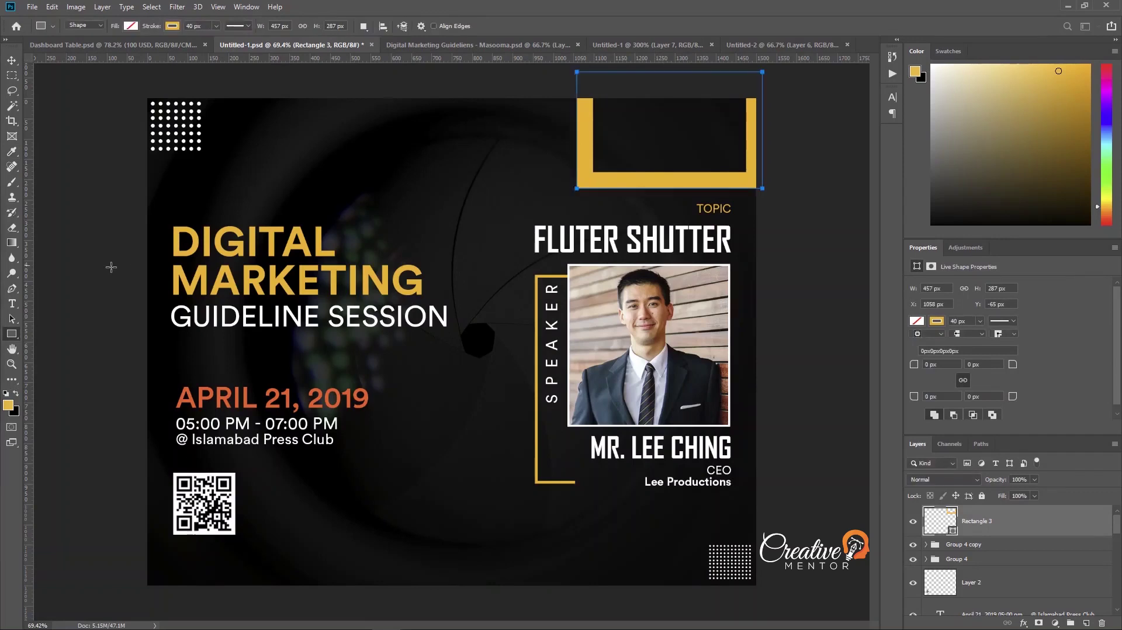
pyautogui.click(131, 25)
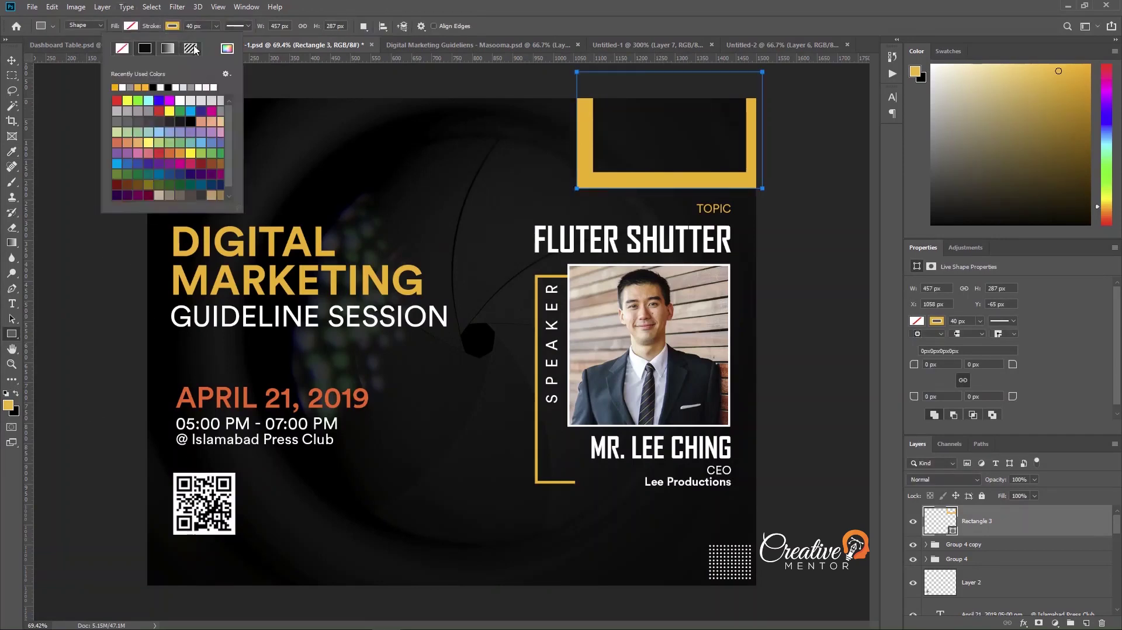
pyautogui.press('i')
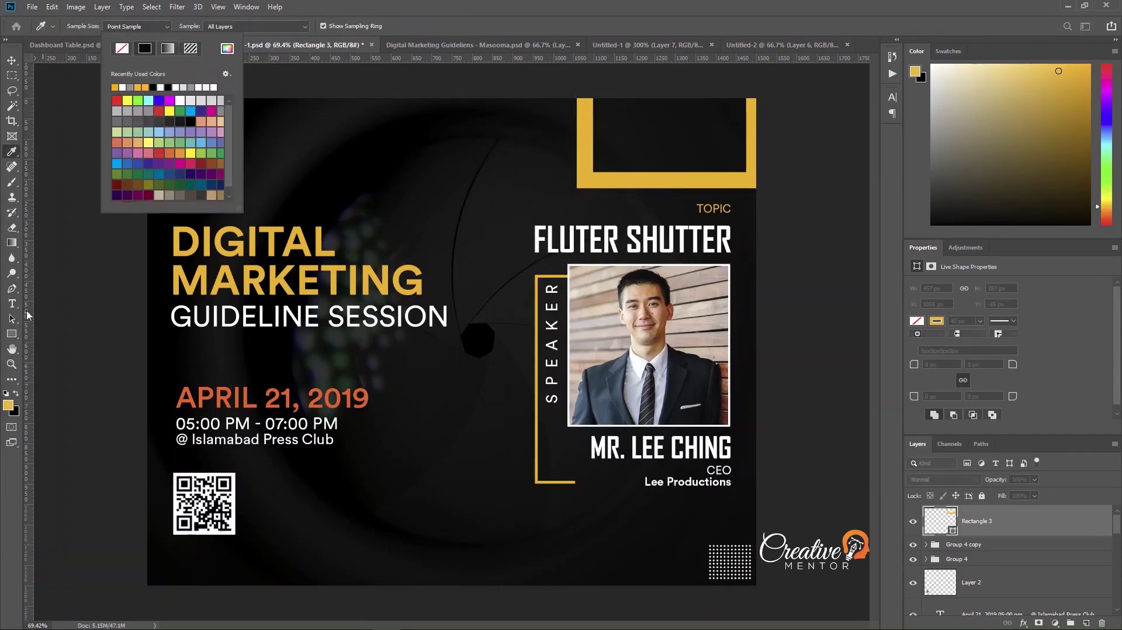
pyautogui.press('u')
pyautogui.click(216, 399)
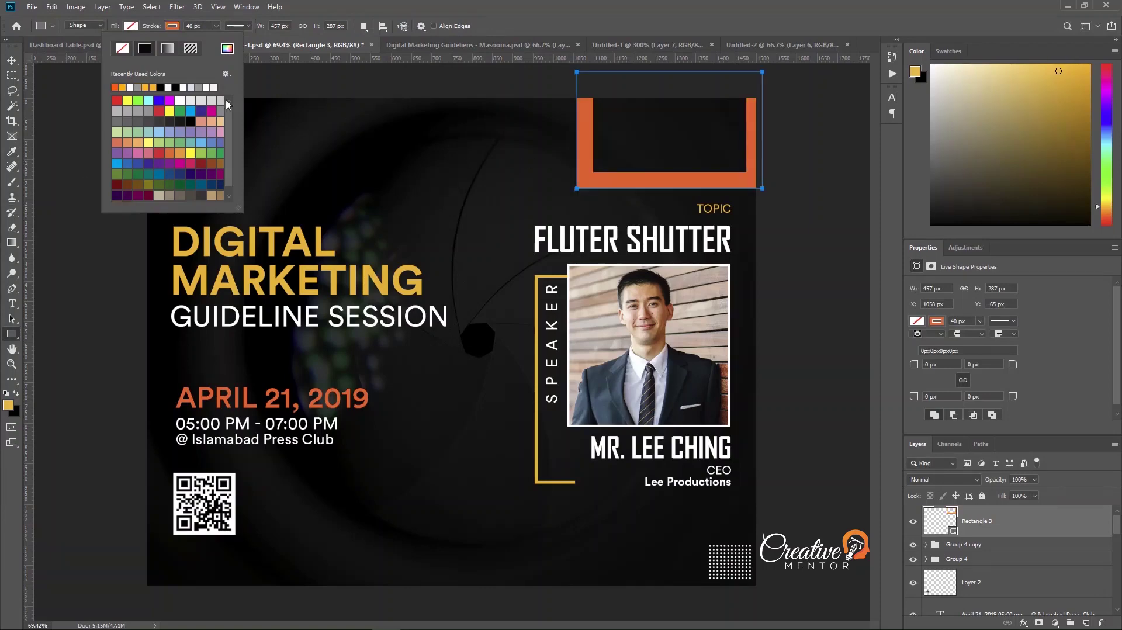
pyautogui.click(232, 52)
pyautogui.moveTo(175, 220); pyautogui.dragTo(175, 296)
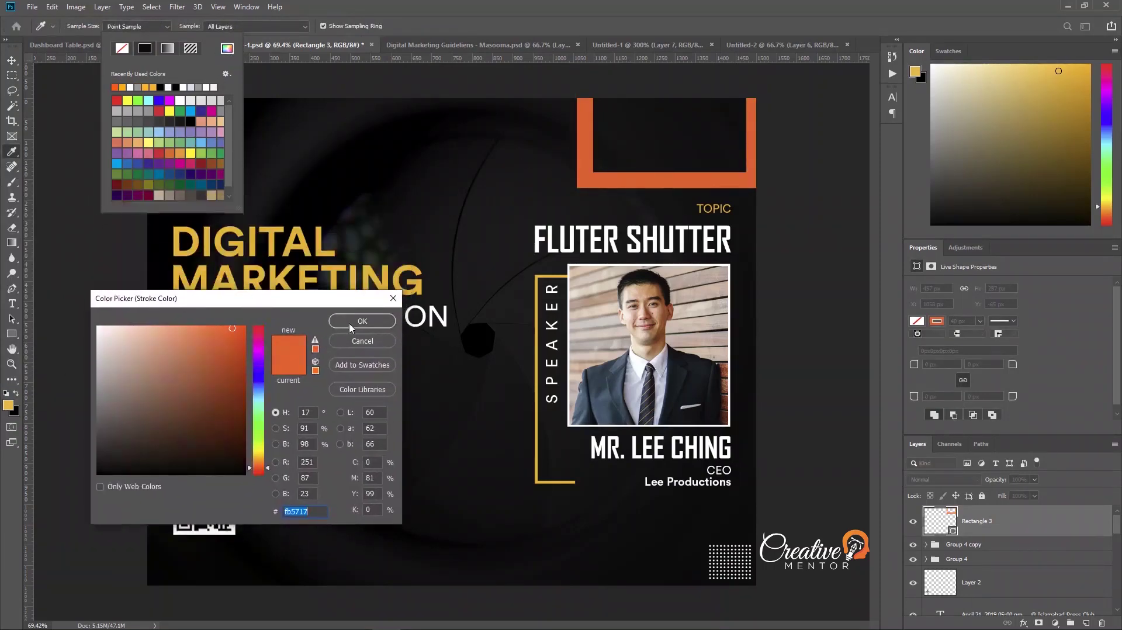
pyautogui.click(354, 324)
pyautogui.press('Escape')
# Move the orange frame partly off the top-right edge and stretch it to 424 × 268 px
pyautogui.press('v')
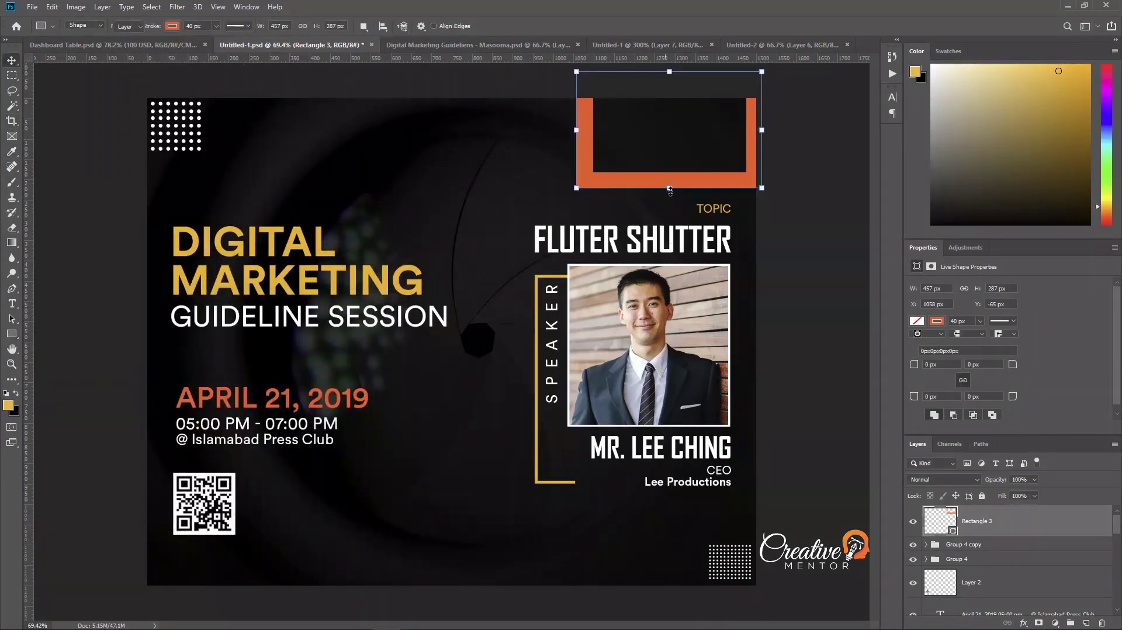
pyautogui.moveTo(697, 187); pyautogui.dragTo(767, 166)
pyautogui.press('Return')
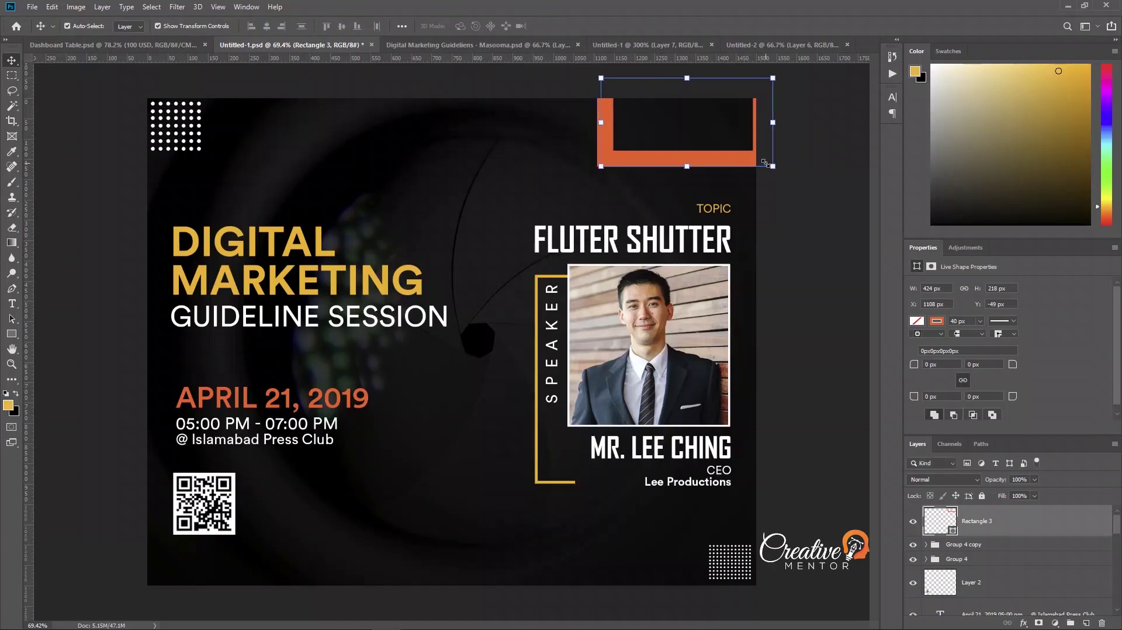
pyautogui.hotkey('ctrl', 't')
pyautogui.moveTo(694, 174); pyautogui.dragTo(679, 193)
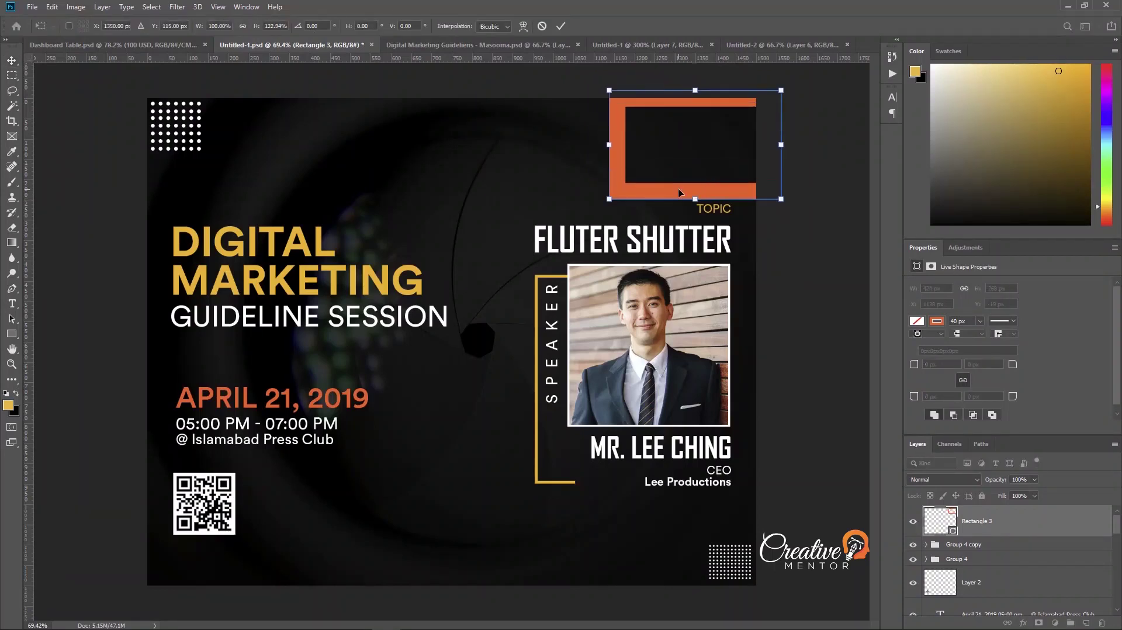
pyautogui.press('Return')
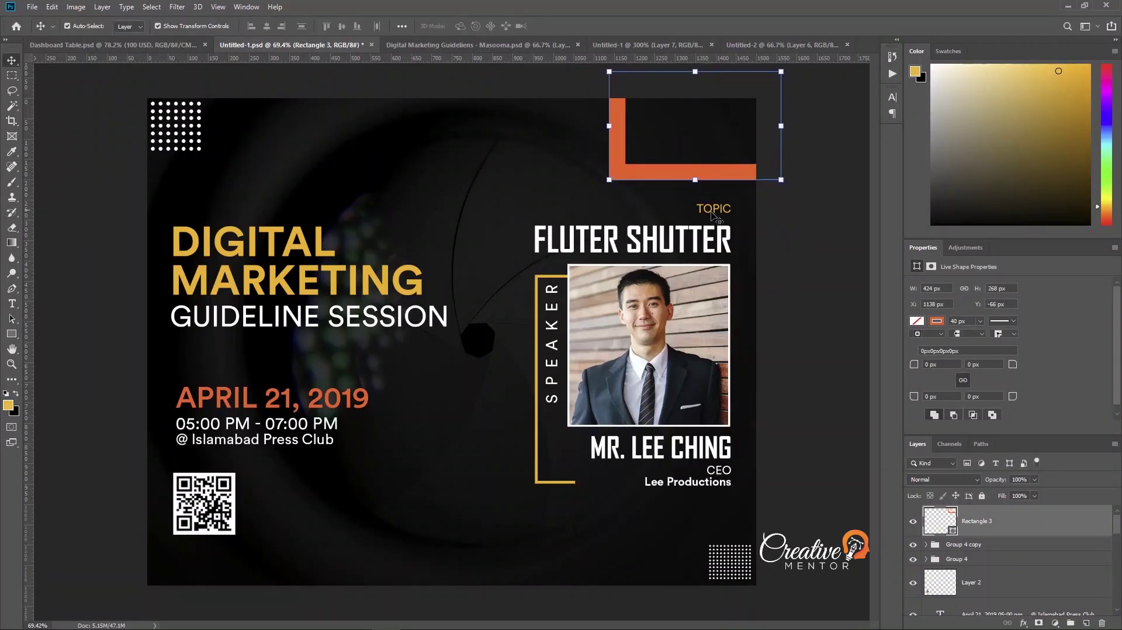
# Duplicate the orange frame and scale the copy down toward the top-right corner
pyautogui.hotkey('ctrl', 'j')
pyautogui.hotkey('ctrl', 't')
pyautogui.moveTo(781, 179); pyautogui.dragTo(753, 117)
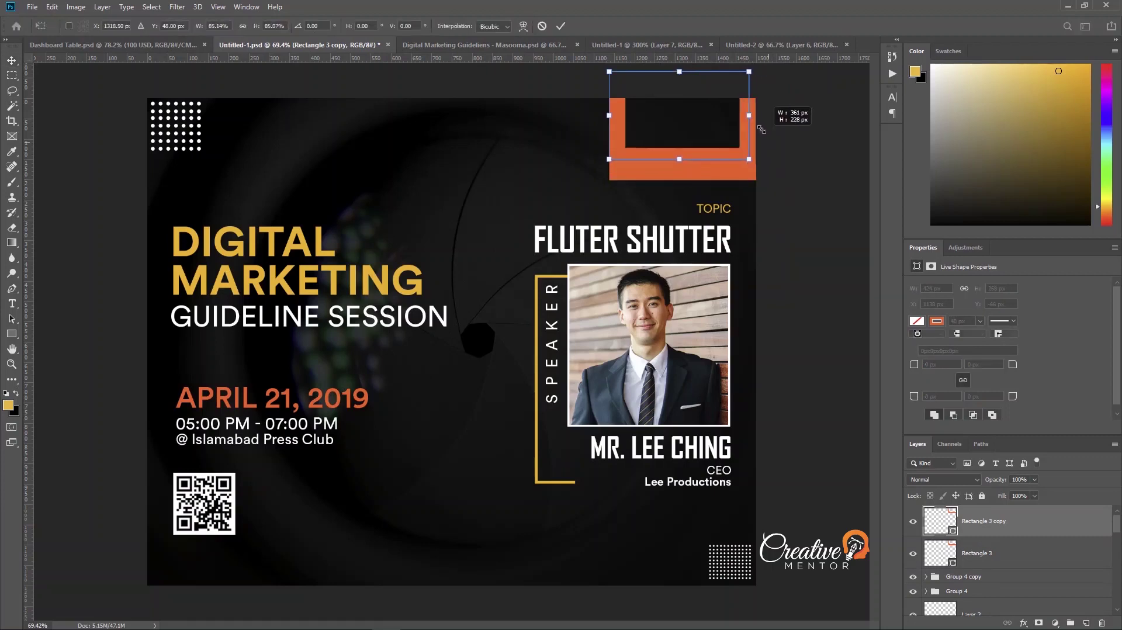
pyautogui.hotkey('shift', 'Right')
pyautogui.hotkey('shift', 'Right')
pyautogui.hotkey('shift', 'Right')
pyautogui.press('Return')
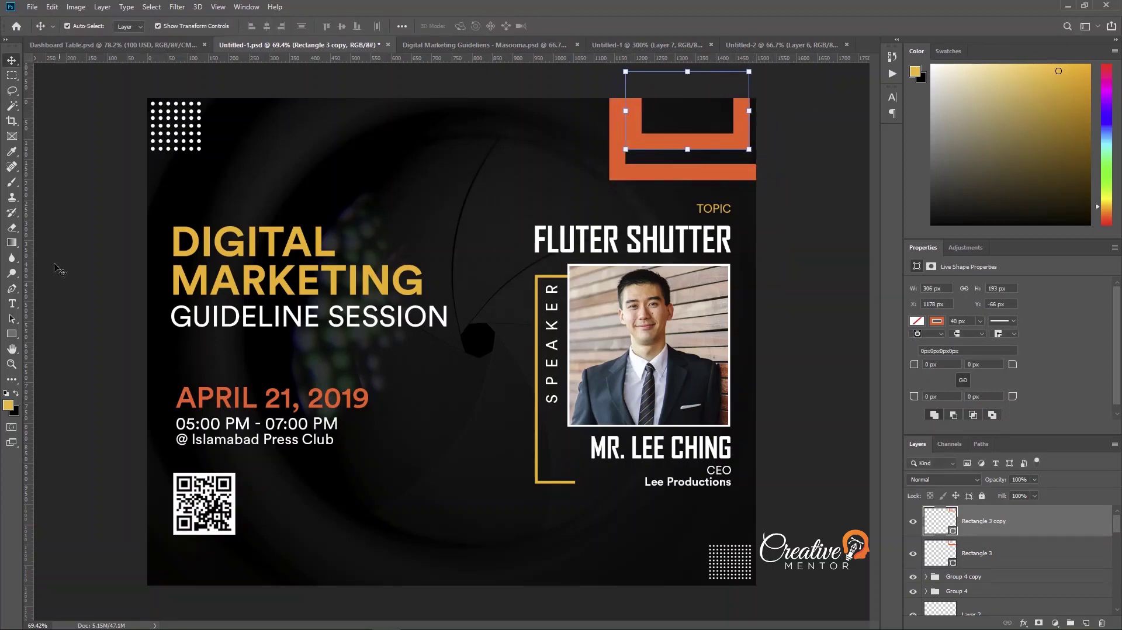
# Give the copy's outline the headline's gold colour, sampled from the poster
pyautogui.click(12, 334)
pyautogui.click(193, 26)
pyautogui.write('30')
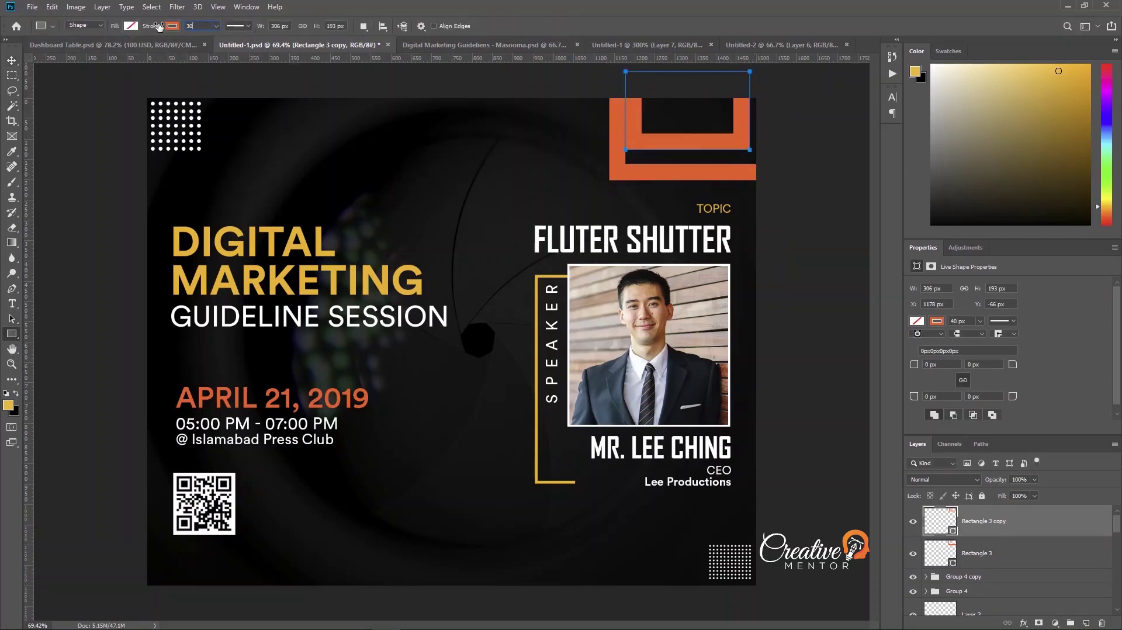
pyautogui.press('Return')
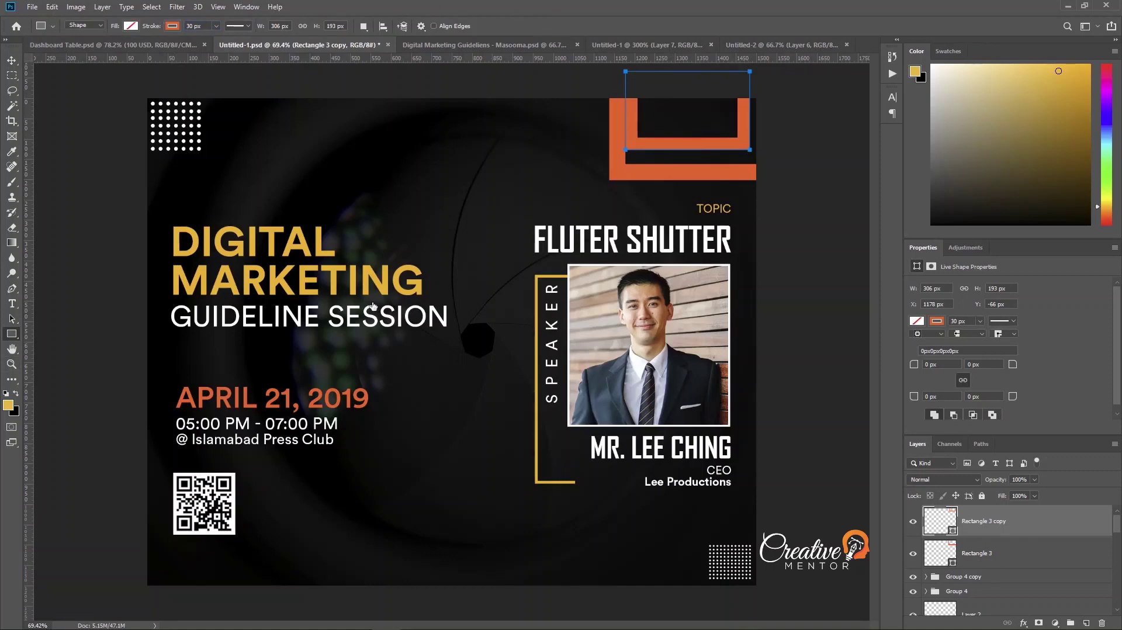
pyautogui.click(172, 26)
pyautogui.click(258, 467)
pyautogui.click(363, 321)
pyautogui.click(173, 26)
pyautogui.click(226, 48)
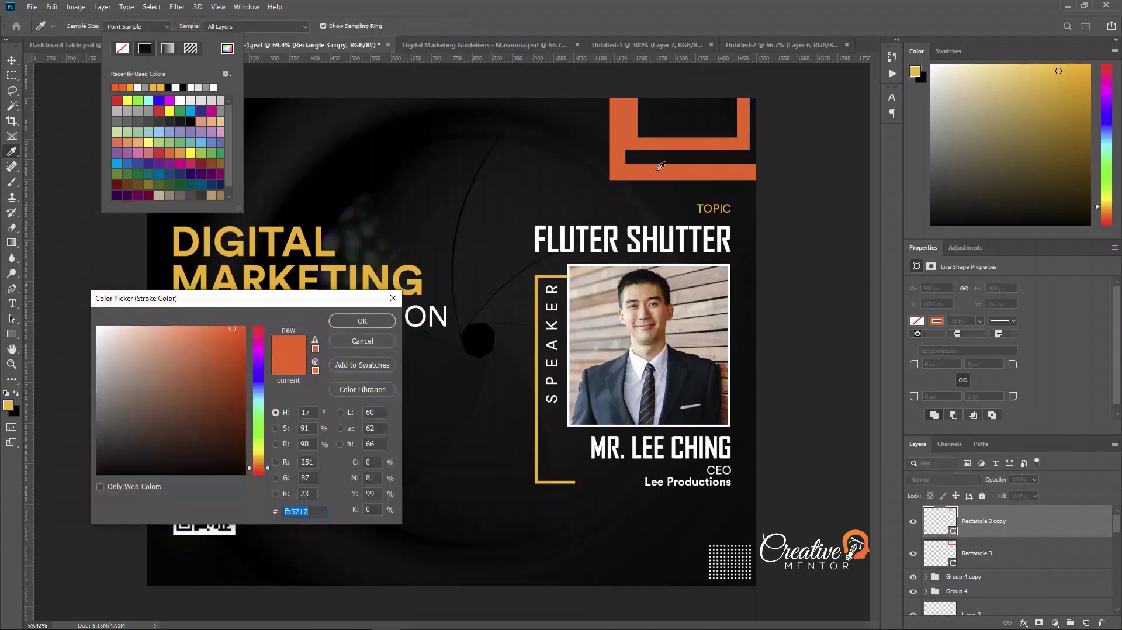
pyautogui.click(338, 268)
pyautogui.press('Return')
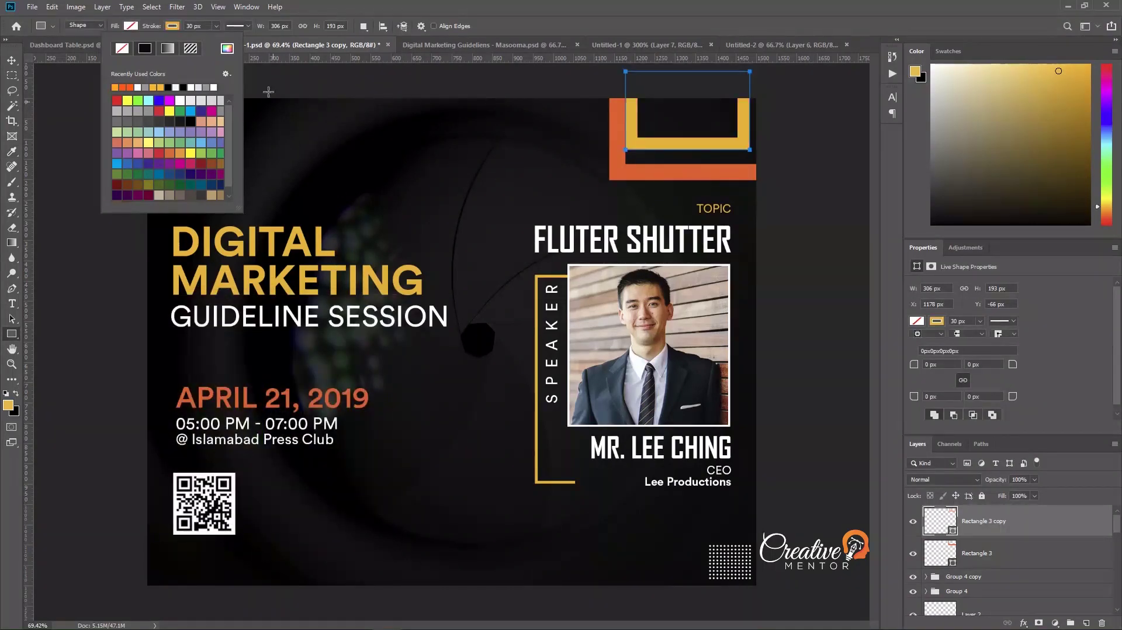
pyautogui.click(11, 60)
# Set the gold outline to 24 px and shrink the frame to 306 × 193 px
pyautogui.click(12, 334)
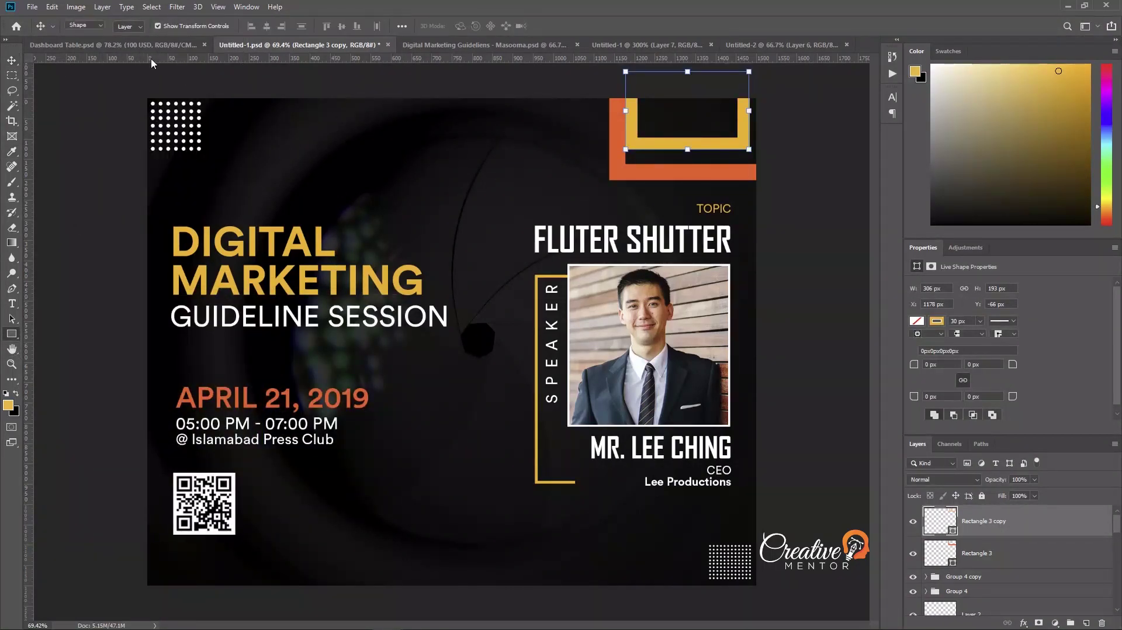
pyautogui.write('4')
pyautogui.press('Return')
pyautogui.press('v')
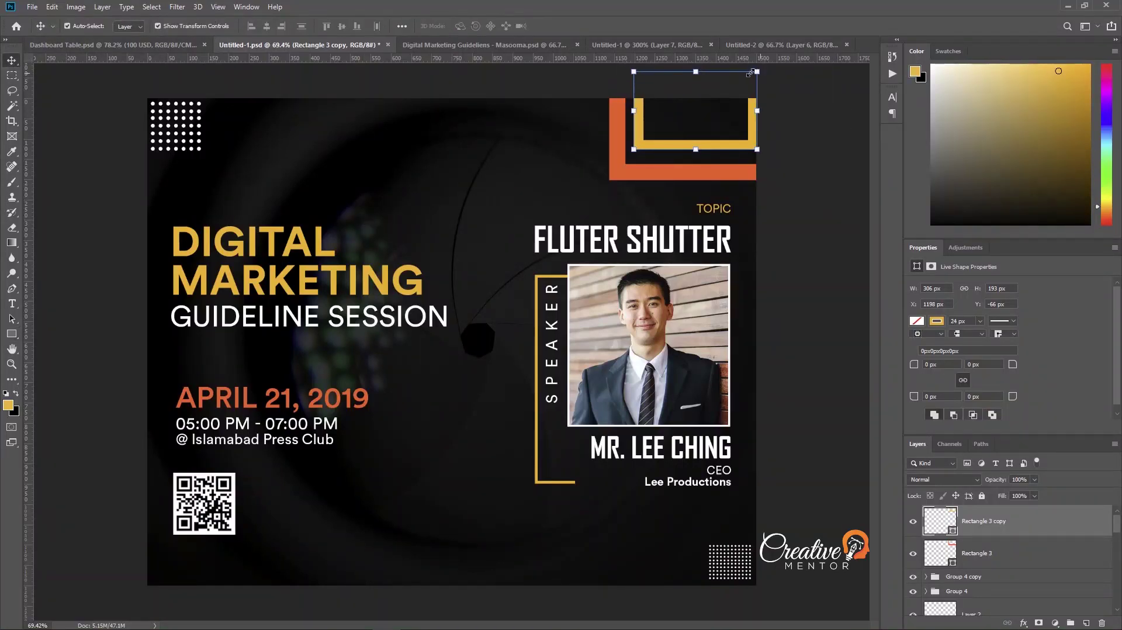
pyautogui.hotkey('ctrl', 't')
pyautogui.moveTo(744, 75); pyautogui.dragTo(742, 74)
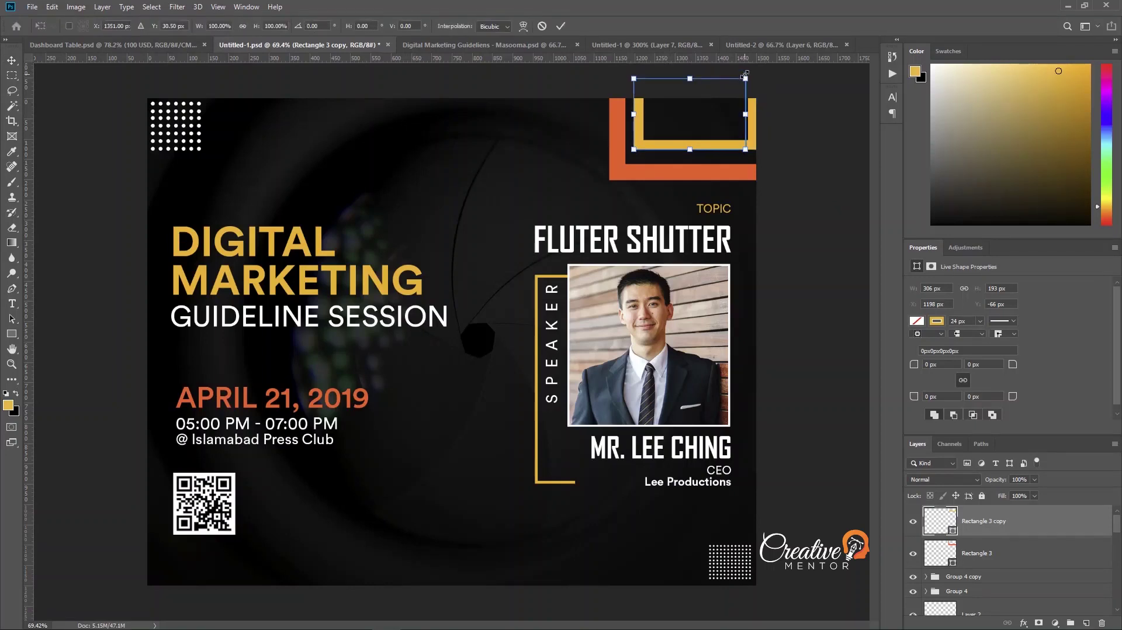